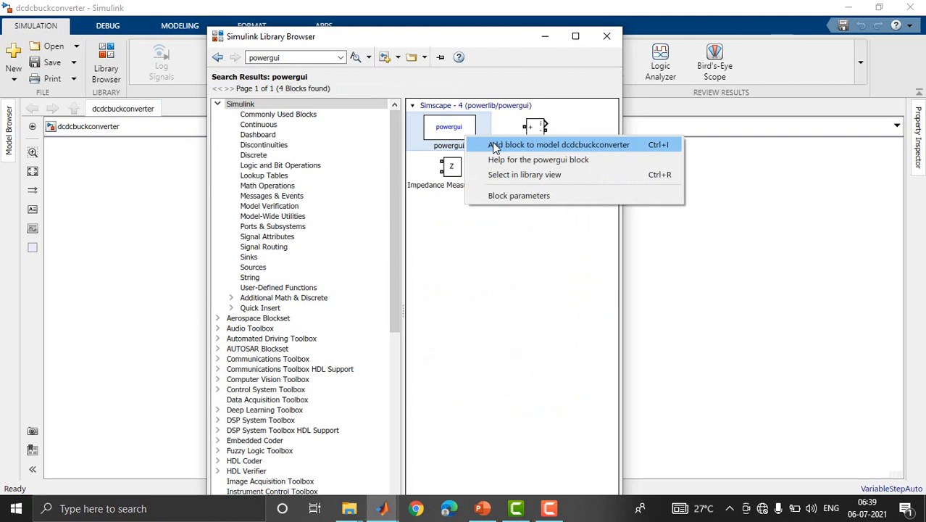
Add the powergui block to the dcdcbuckconverter model and search the block library for mosfet.
{"action": "left_click", "coordinate": [495, 147]}
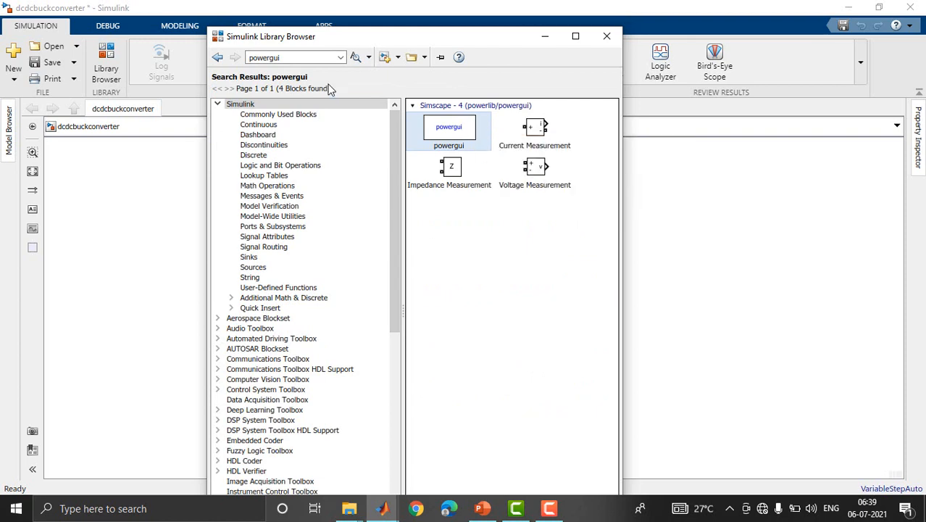
{"action": "double_click", "coordinate": [308, 60]}
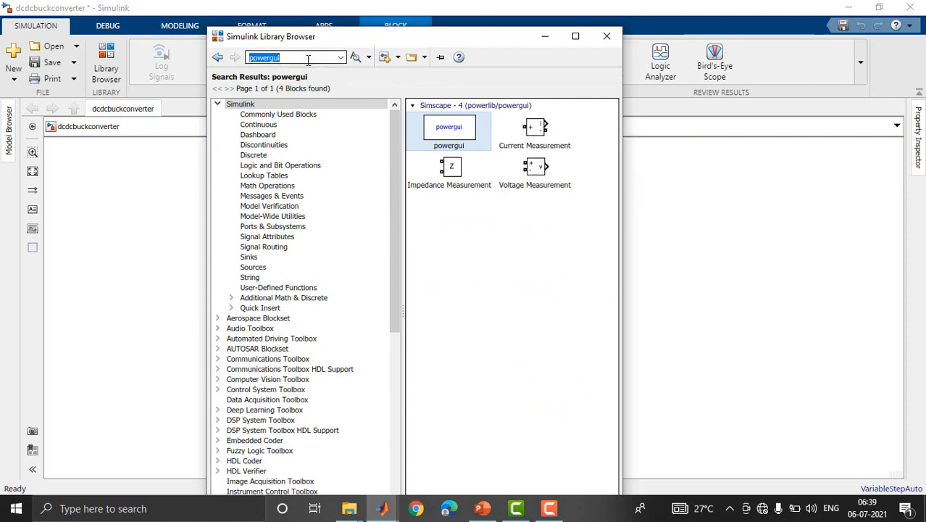
{"action": "type", "text": "mosfet"}
{"action": "key", "text": "Return"}
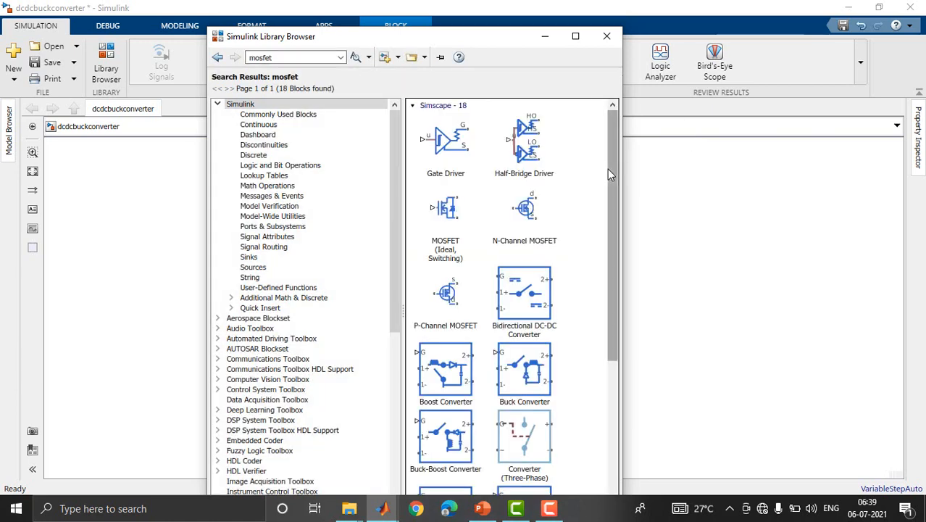
Add the Mosfet block with g, m, D and S ports from the search results to the dcdcbuckconverter model.
{"action": "left_click_drag", "start_coordinate": [612, 169], "coordinate": [619, 393]}
{"action": "left_click", "coordinate": [458, 205]}
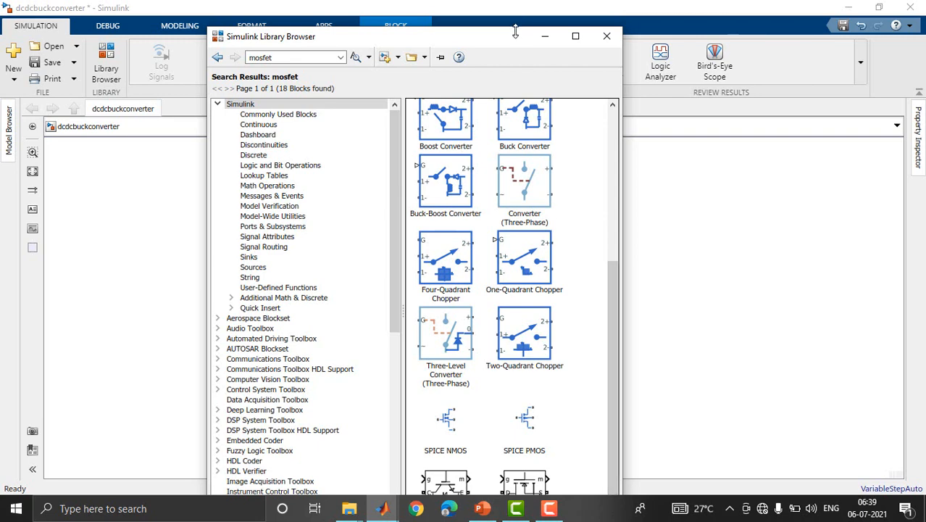
{"action": "left_click_drag", "start_coordinate": [526, 33], "coordinate": [488, 32]}
{"action": "left_click_drag", "start_coordinate": [595, 269], "coordinate": [593, 338]}
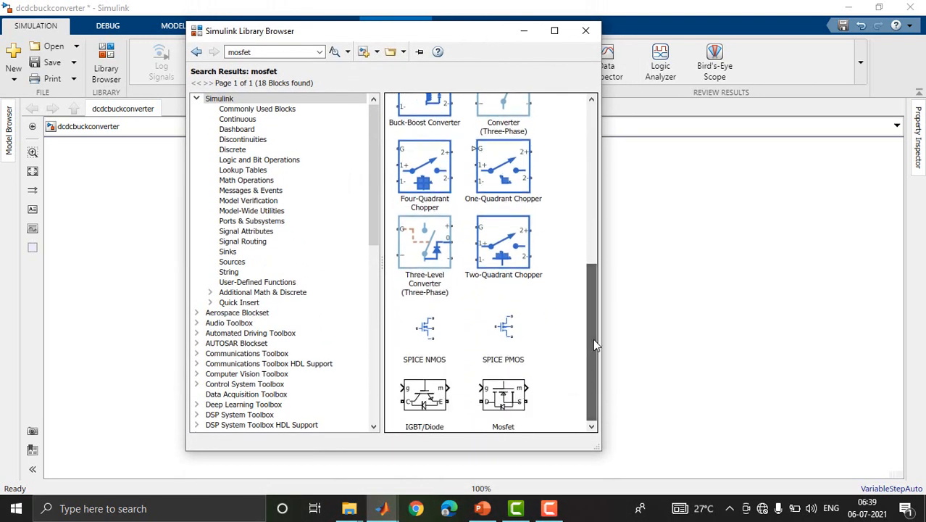
{"action": "left_click", "coordinate": [485, 399]}
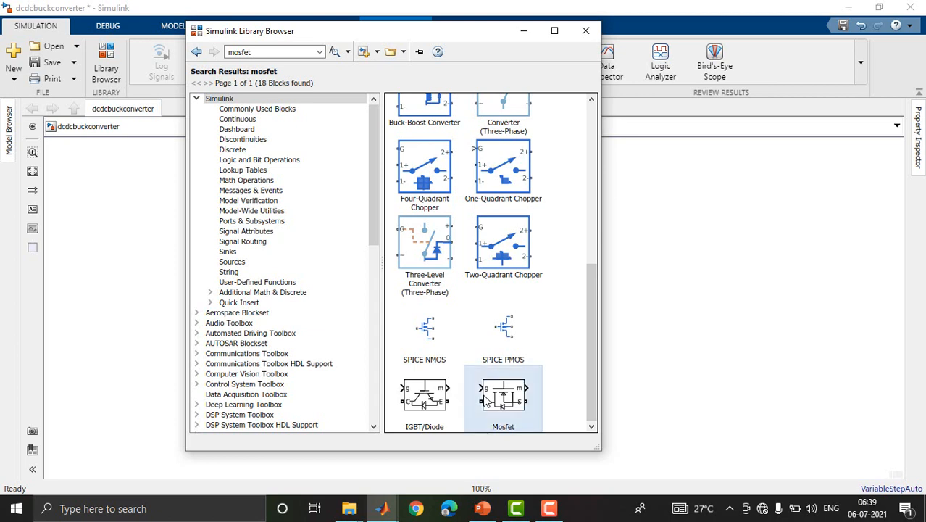
{"action": "right_click", "coordinate": [498, 396]}
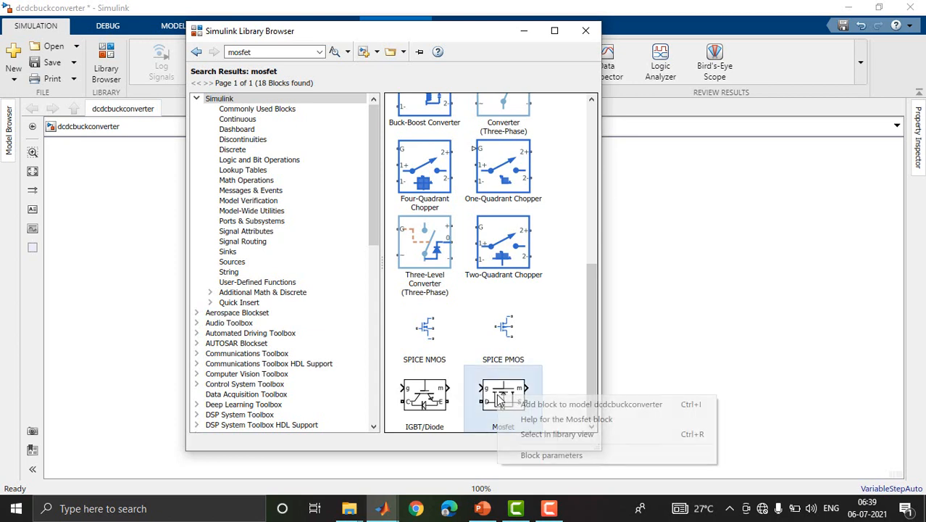
{"action": "left_click", "coordinate": [547, 404]}
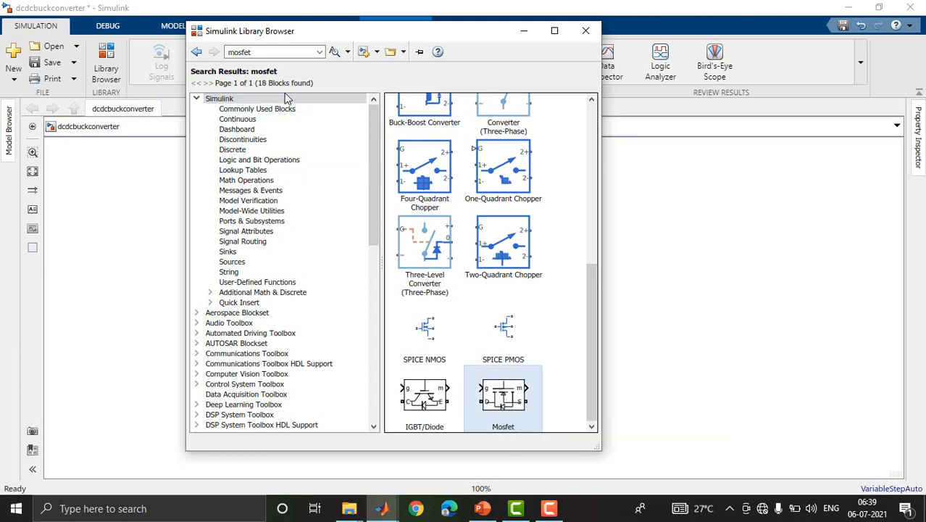
Search the library for diode and add the Diode block that has the m measurement port to the model.
{"action": "left_click", "coordinate": [266, 52]}
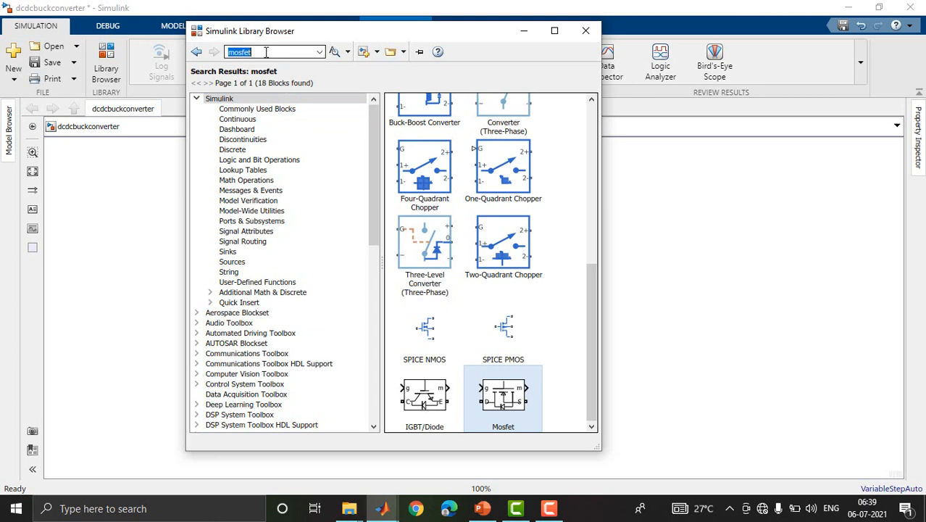
{"action": "type", "text": "diode"}
{"action": "key", "text": "Return"}
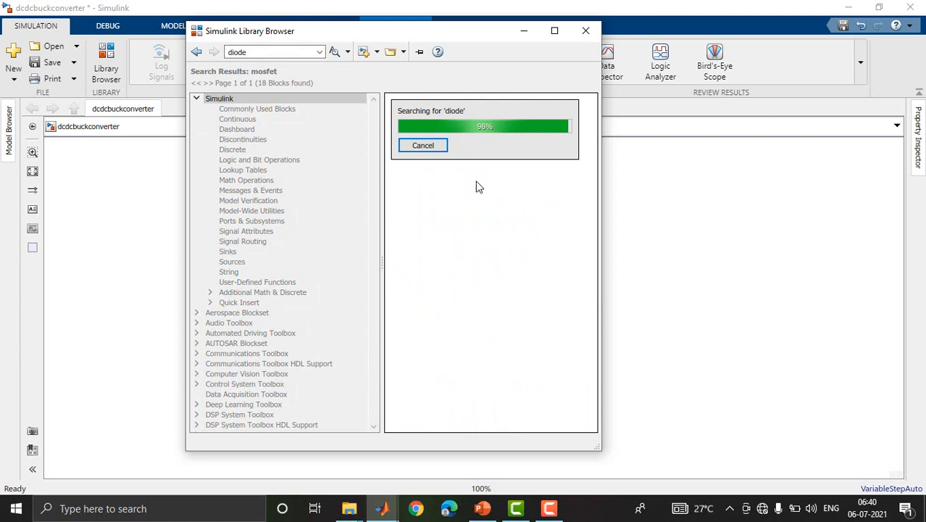
{"action": "left_click", "coordinate": [425, 132]}
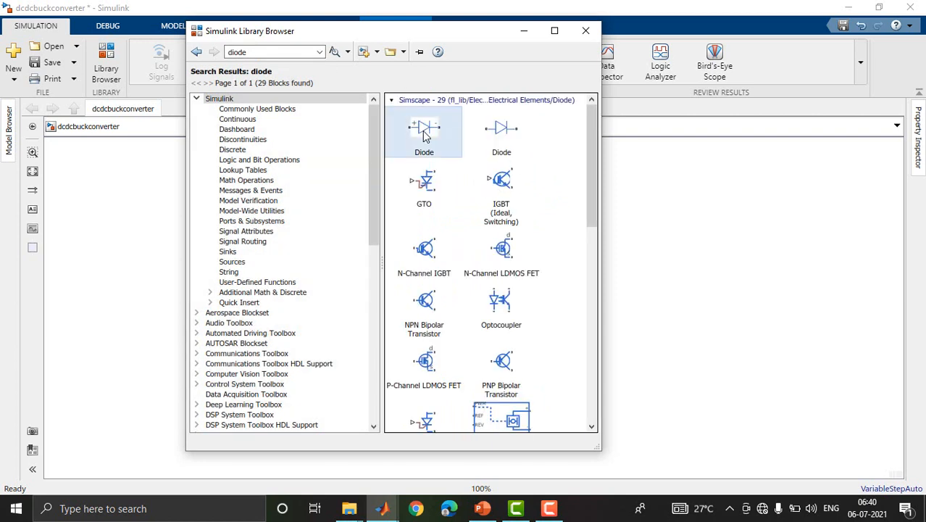
{"action": "left_click", "coordinate": [512, 136]}
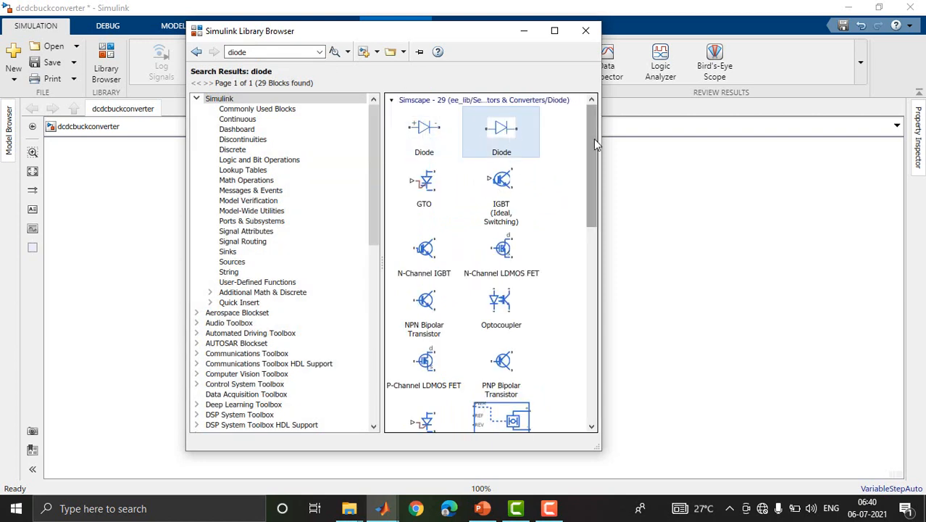
{"action": "left_click_drag", "start_coordinate": [593, 141], "coordinate": [605, 325]}
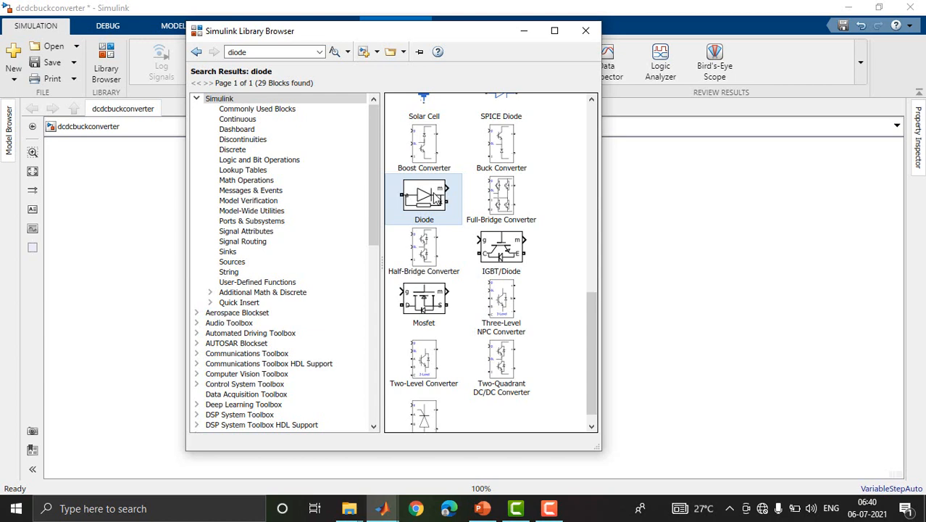
{"action": "right_click", "coordinate": [435, 197]}
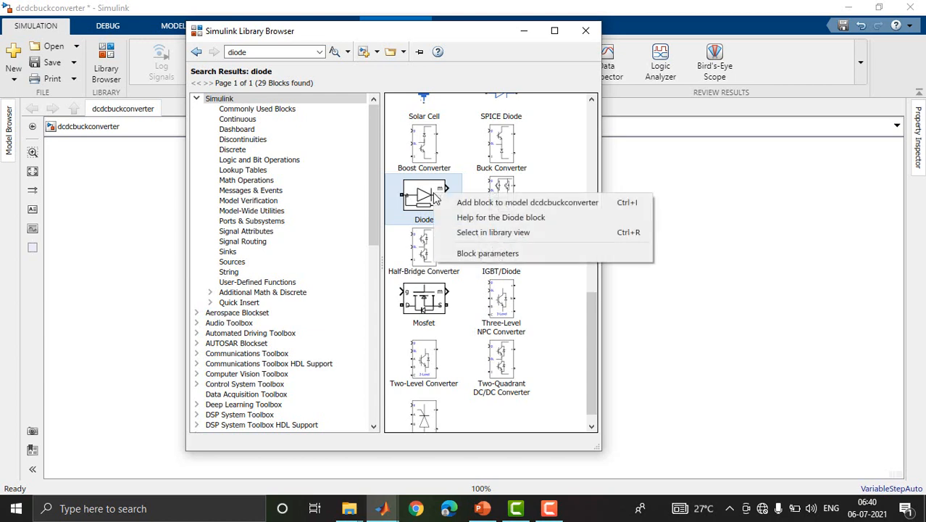
{"action": "left_click", "coordinate": [469, 203]}
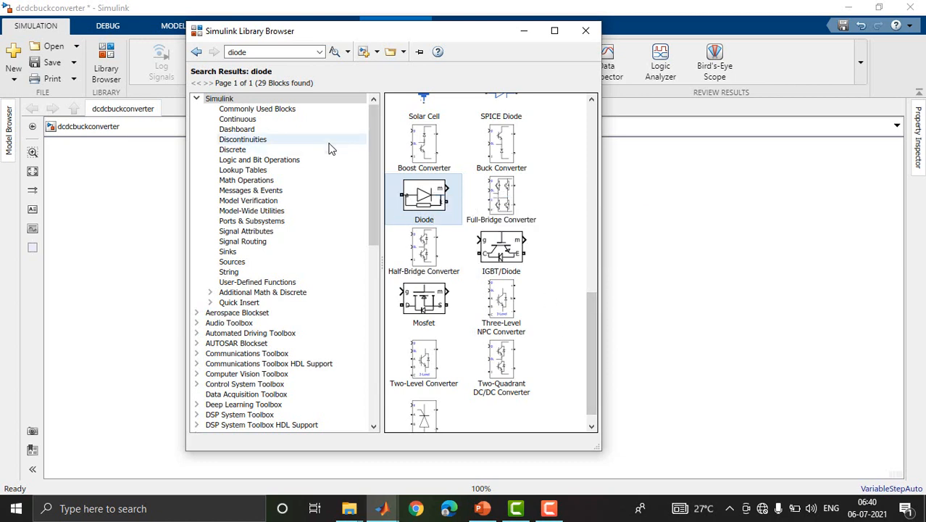
Search the library for pulse generator and add the standard Simulink Pulse Generator block to the model.
{"action": "left_click", "coordinate": [253, 52]}
{"action": "type", "text": "pulse generator"}
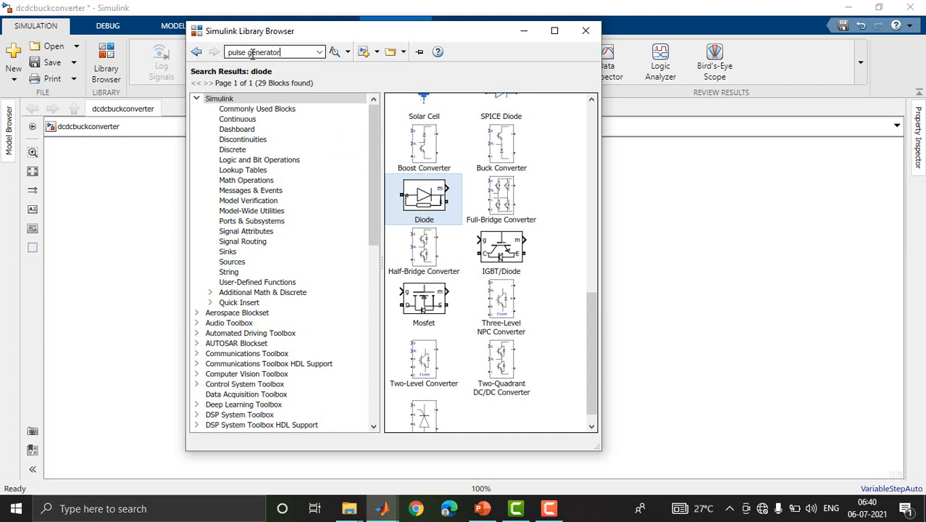
{"action": "key", "text": "Return"}
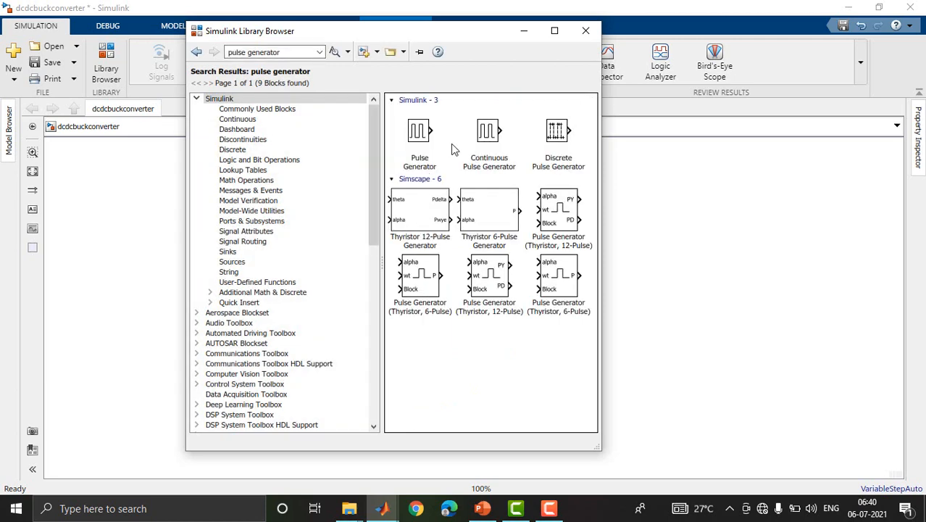
{"action": "left_click", "coordinate": [424, 139]}
{"action": "right_click", "coordinate": [424, 139]}
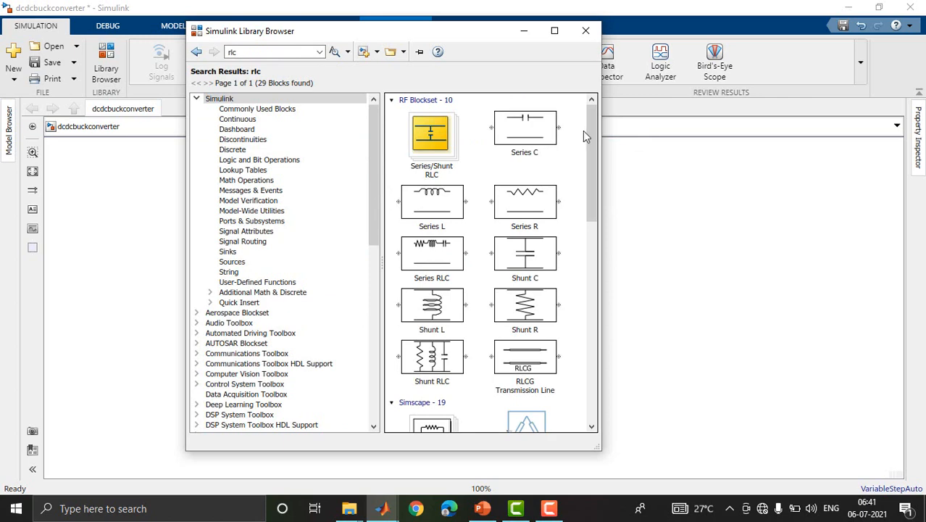
Add the Series RLC Branch block from the rlc search results to the dcdcbuckconverter model.
{"action": "left_click_drag", "start_coordinate": [588, 130], "coordinate": [593, 301]}
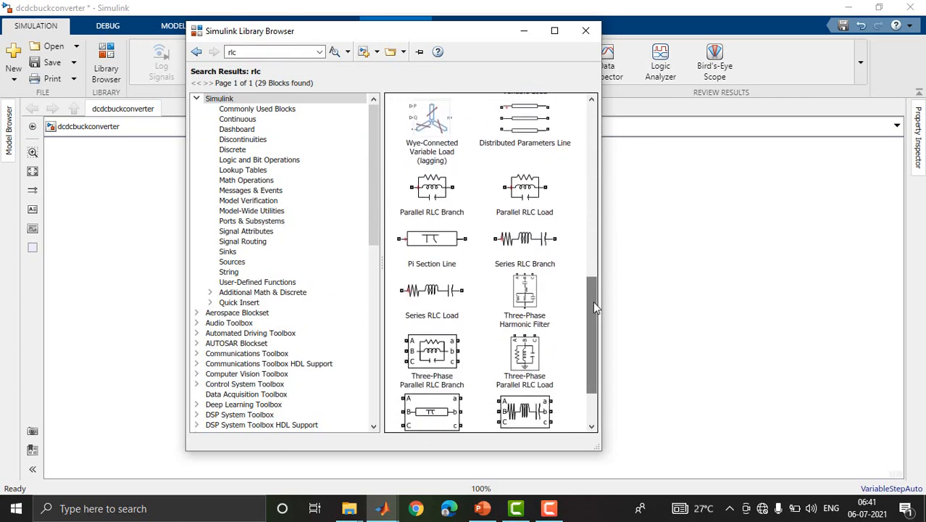
{"action": "left_click", "coordinate": [539, 258]}
{"action": "right_click", "coordinate": [538, 257]}
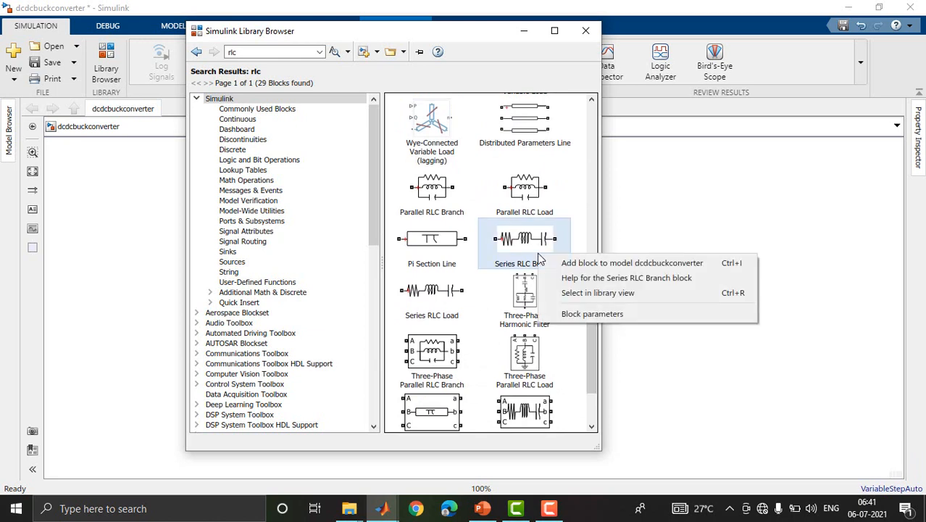
{"action": "left_click", "coordinate": [557, 264]}
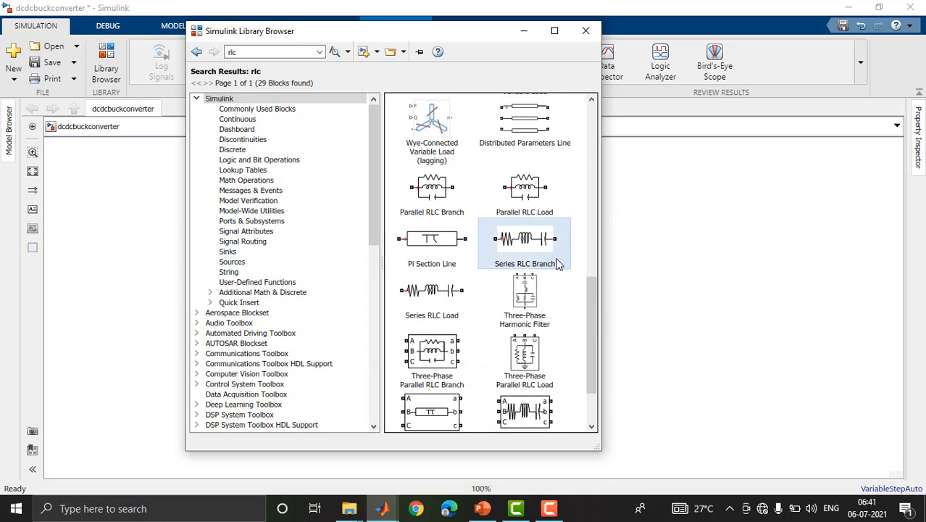
Search the library for dc voltage and add the DC Voltage Source block with the black battery symbol to the model.
{"action": "left_click_drag", "start_coordinate": [406, 38], "coordinate": [244, 52]}
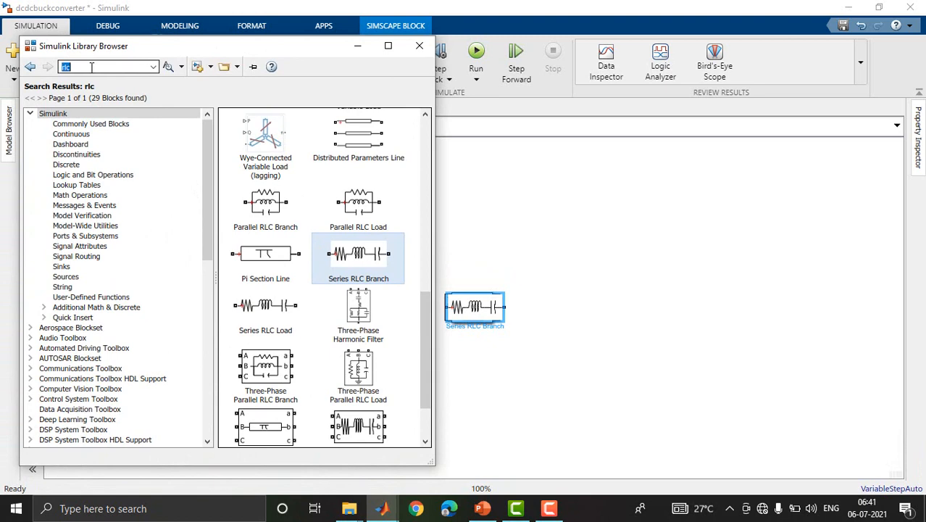
{"action": "type", "text": "dc voltage"}
{"action": "key", "text": "Return"}
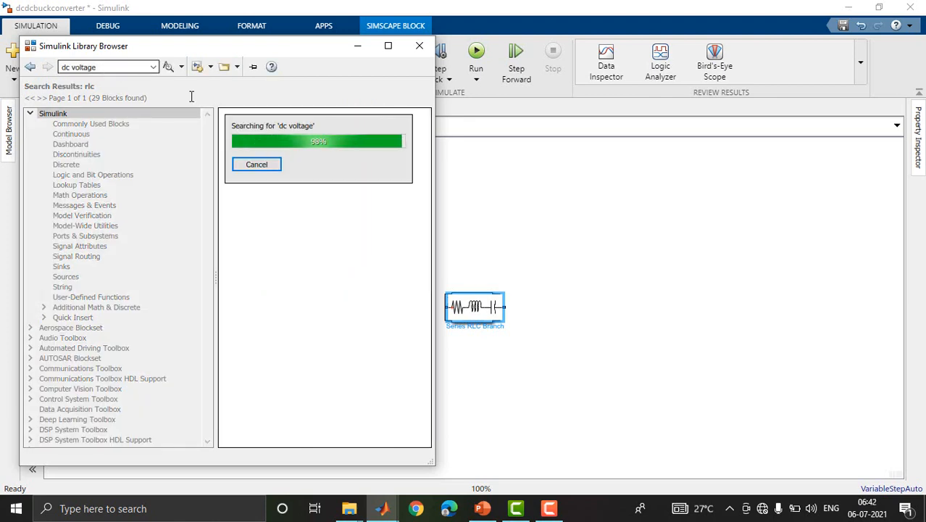
{"action": "left_click_drag", "start_coordinate": [423, 254], "coordinate": [424, 350]}
{"action": "left_click", "coordinate": [267, 334]}
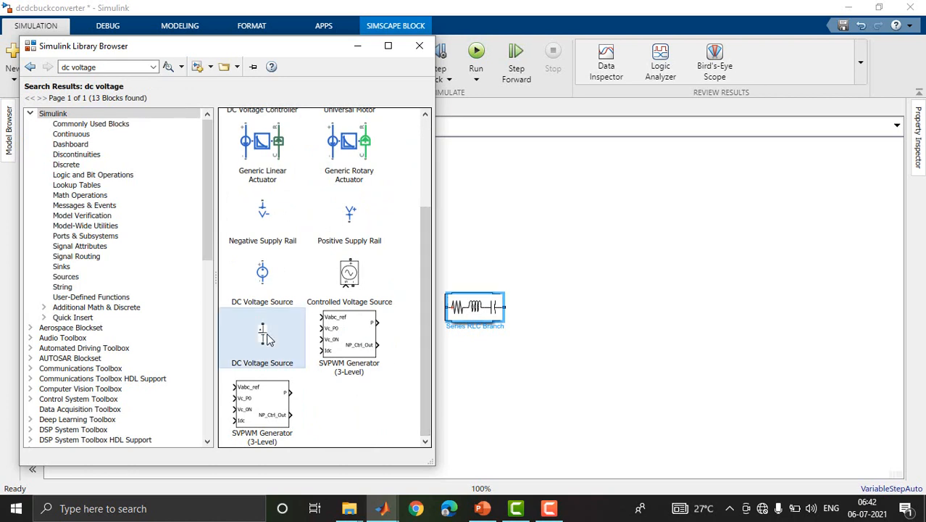
{"action": "right_click", "coordinate": [268, 339]}
{"action": "left_click", "coordinate": [332, 344]}
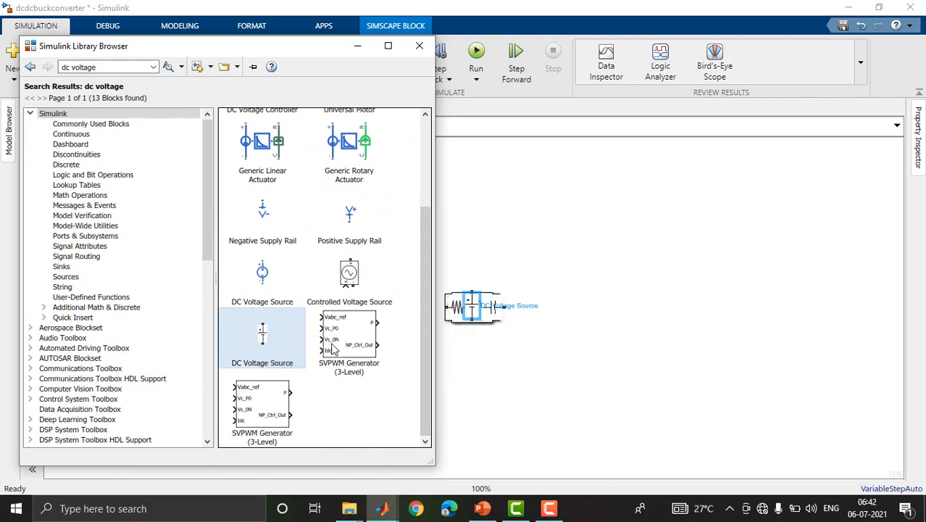
Search the library for scope and add the Scope block from the Commonly Used Blocks to the model.
{"action": "triple_click", "coordinate": [105, 66]}
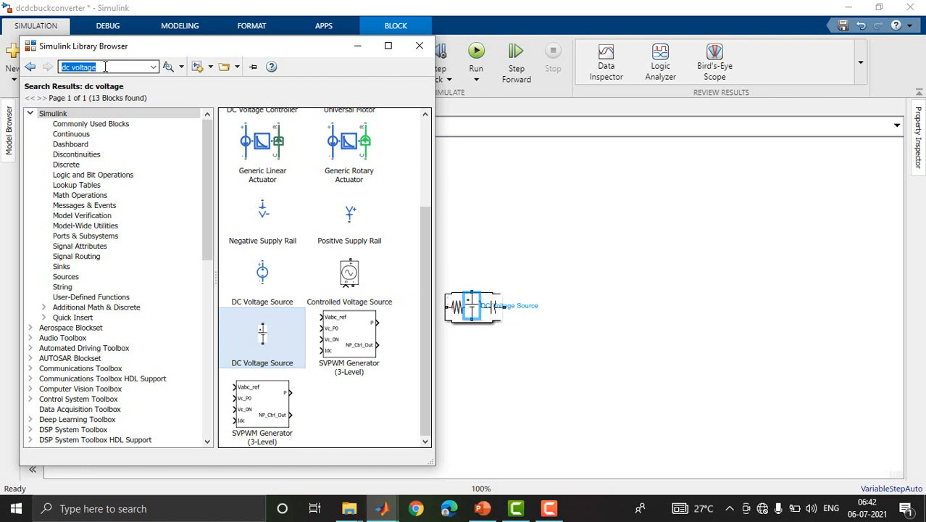
{"action": "type", "text": "scope"}
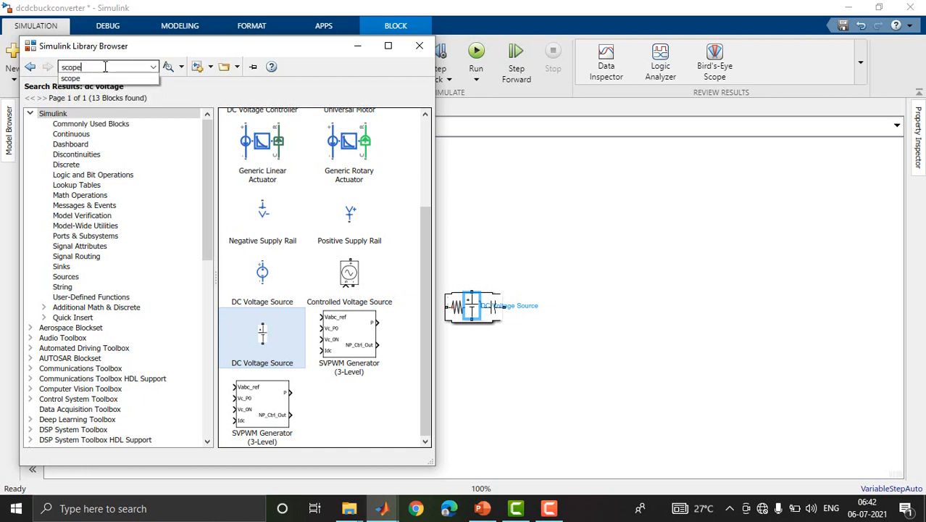
{"action": "key", "text": "Return"}
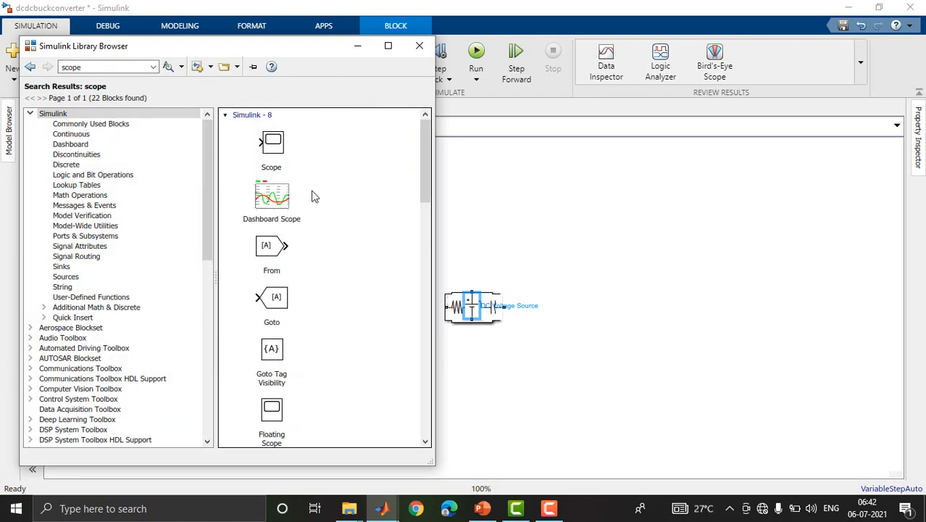
{"action": "left_click", "coordinate": [279, 145]}
{"action": "right_click", "coordinate": [280, 145]}
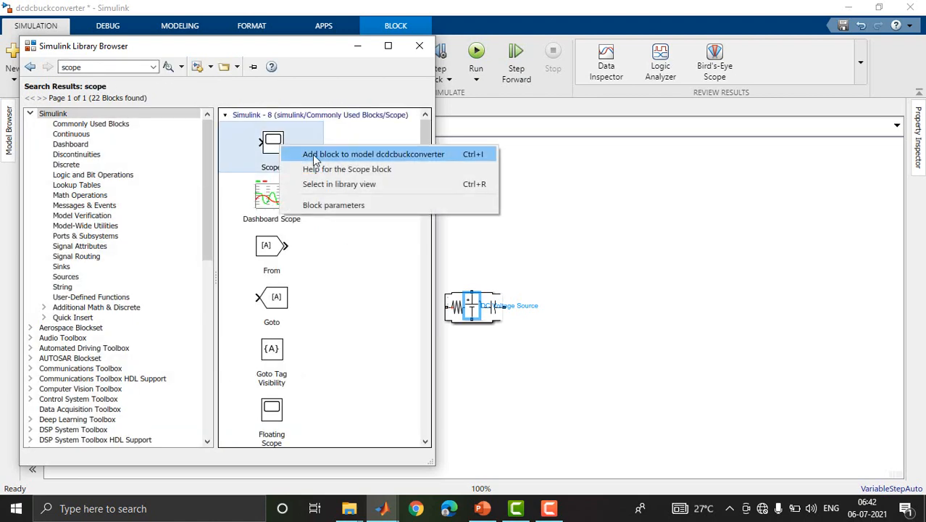
{"action": "left_click", "coordinate": [315, 154]}
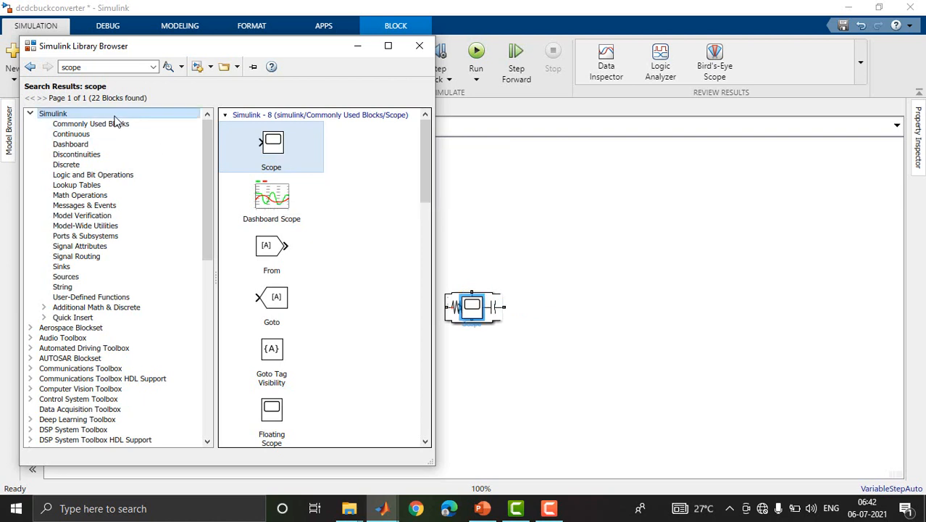
Search the library for display and add the Display block with an input port to the dcdcbuckconverter model.
{"action": "double_click", "coordinate": [111, 66]}
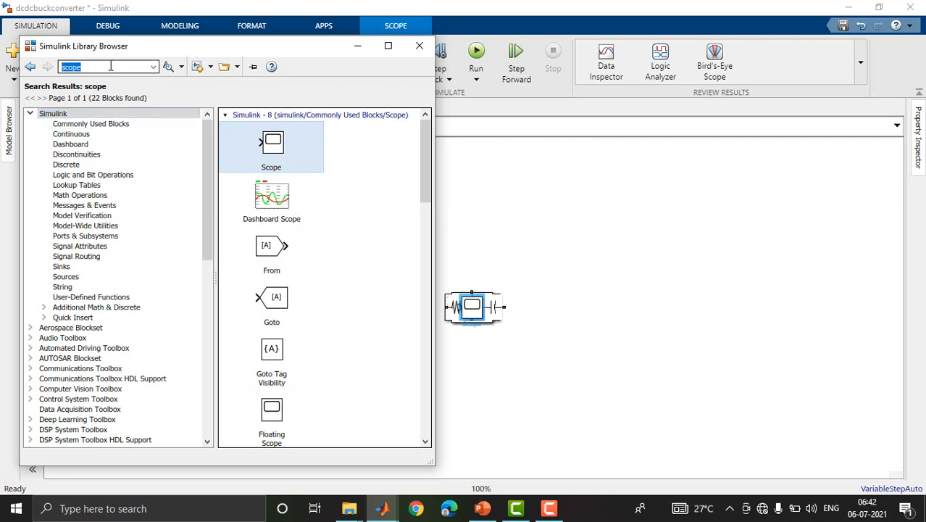
{"action": "type", "text": "display"}
{"action": "key", "text": "Return"}
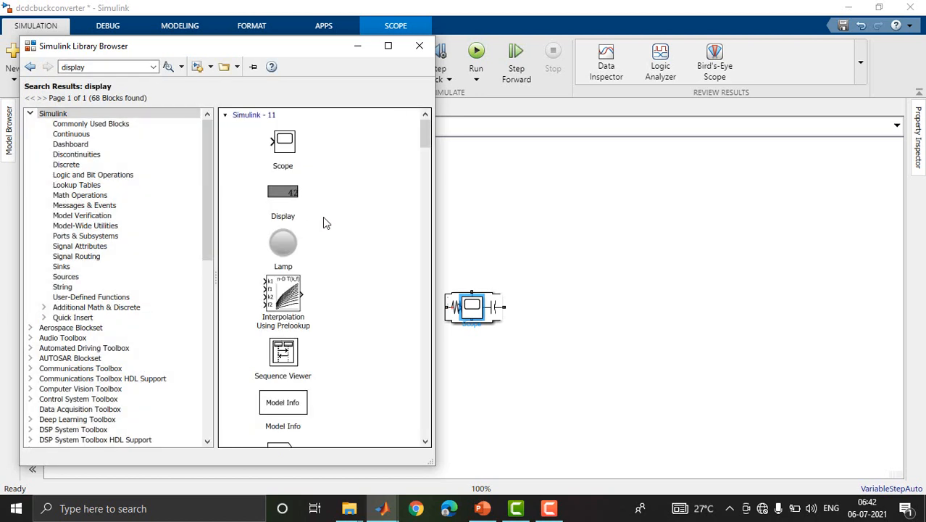
{"action": "left_click", "coordinate": [283, 150]}
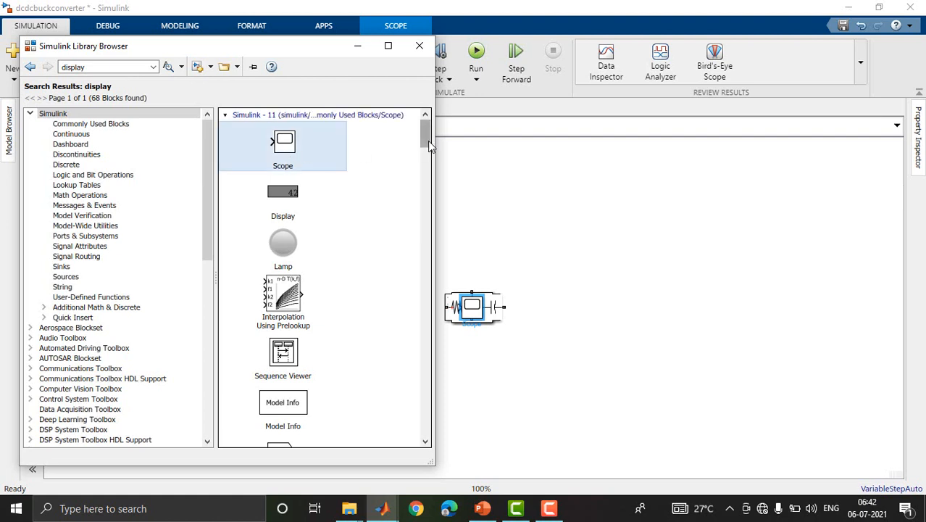
{"action": "left_click_drag", "start_coordinate": [427, 143], "coordinate": [426, 165]}
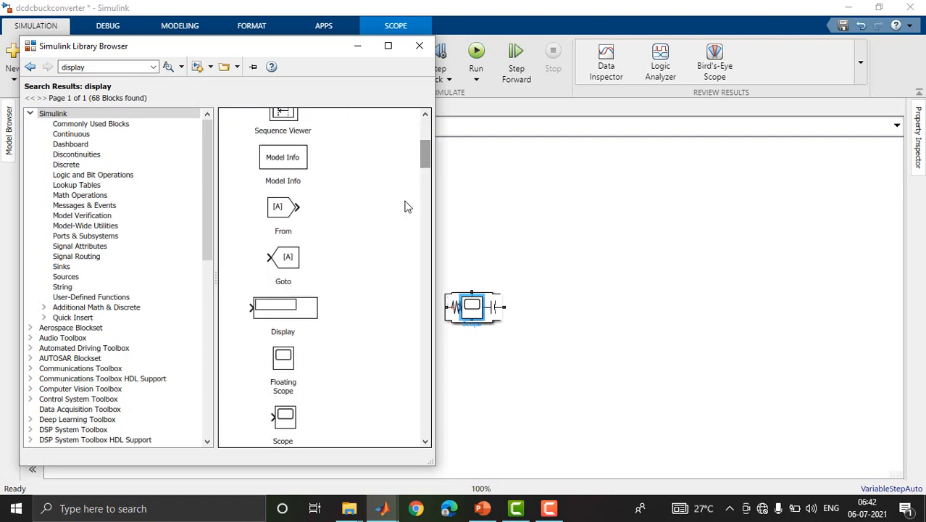
{"action": "left_click", "coordinate": [295, 314]}
{"action": "right_click", "coordinate": [294, 311]}
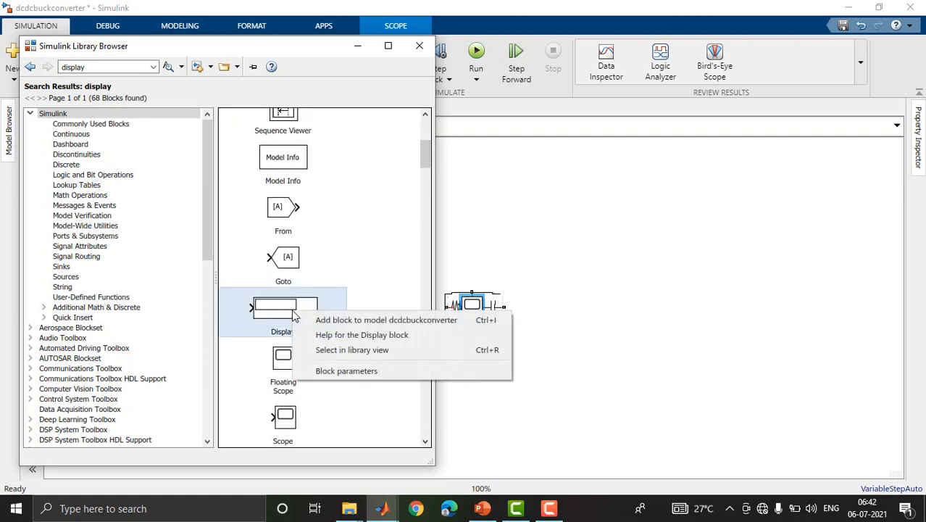
{"action": "left_click", "coordinate": [338, 320]}
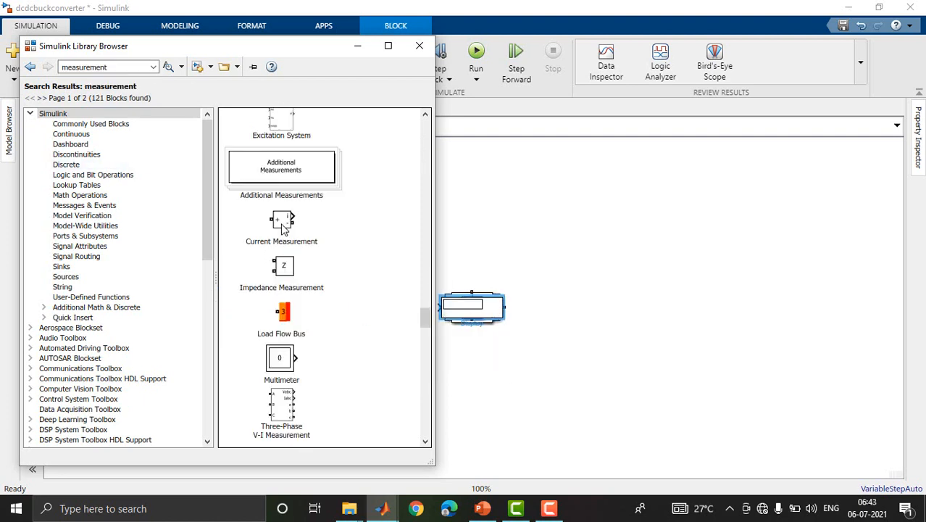
Search the library for measurement and add the Current Measurement block to the model.
{"action": "left_click", "coordinate": [284, 228]}
{"action": "right_click", "coordinate": [283, 229]}
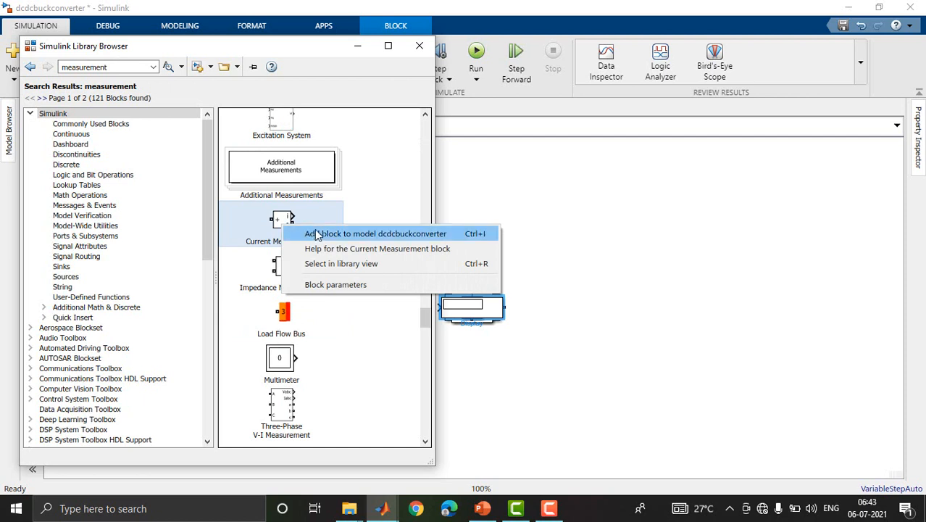
{"action": "left_click", "coordinate": [320, 229]}
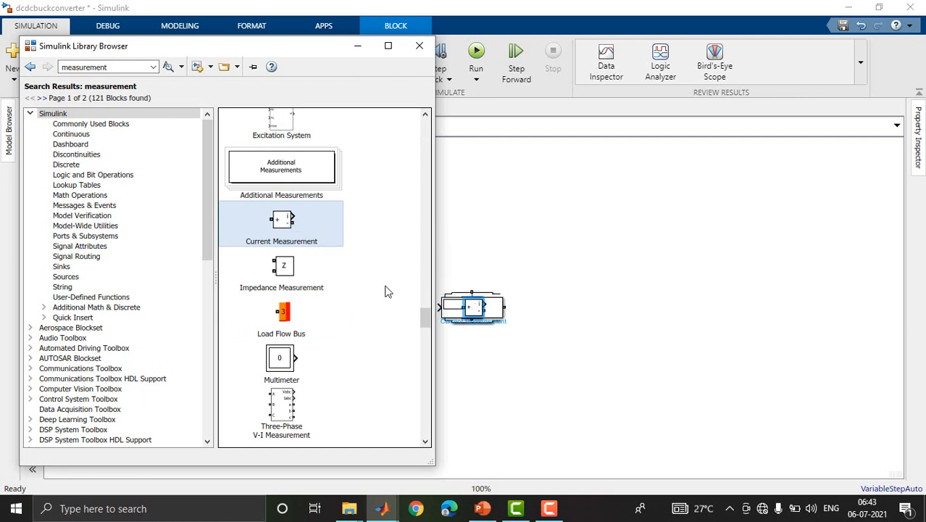
Add the Voltage Measurement block from the measurement search results to the model and minimize the library browser.
{"action": "left_click_drag", "start_coordinate": [428, 315], "coordinate": [428, 328]}
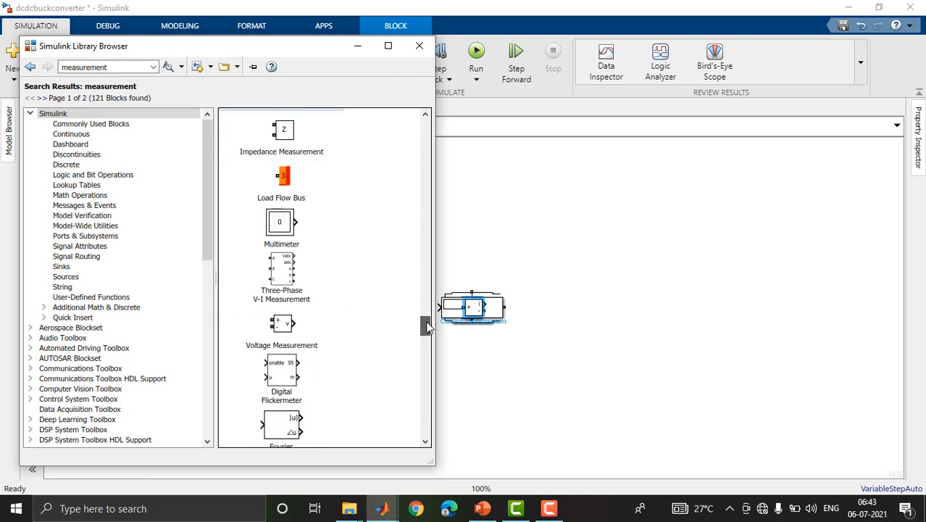
{"action": "left_click", "coordinate": [287, 328]}
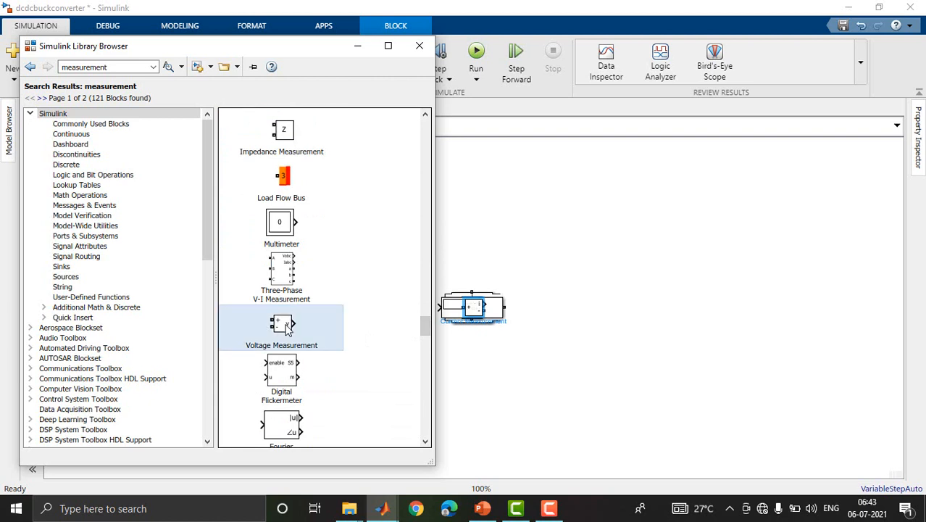
{"action": "right_click", "coordinate": [299, 324]}
{"action": "left_click", "coordinate": [314, 335]}
{"action": "left_click", "coordinate": [356, 48]}
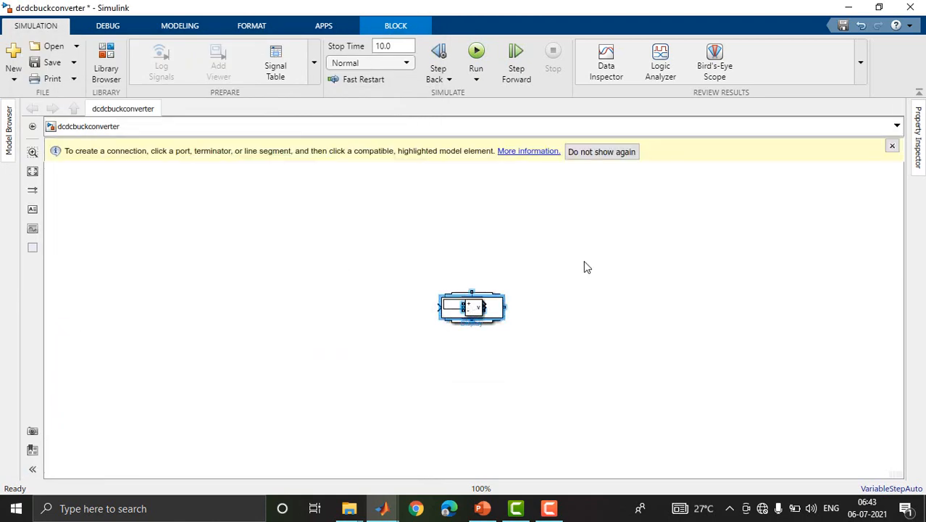
Spread out the stacked blocks: Current Measurement up and left, Voltage Measurement to the right, Scope and Display farther right with Scope above Display.
{"action": "left_click", "coordinate": [892, 147]}
{"action": "left_click_drag", "start_coordinate": [477, 309], "coordinate": [578, 285]}
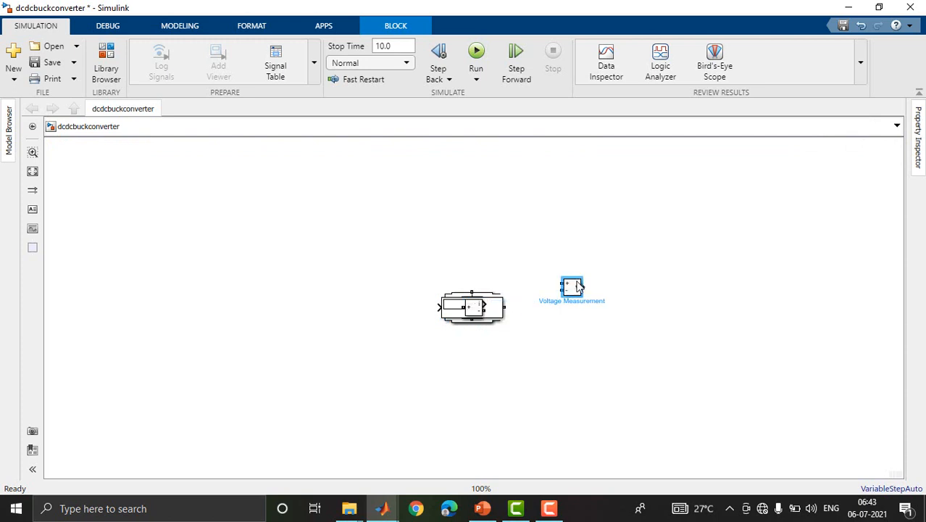
{"action": "left_click_drag", "start_coordinate": [472, 307], "coordinate": [395, 269]}
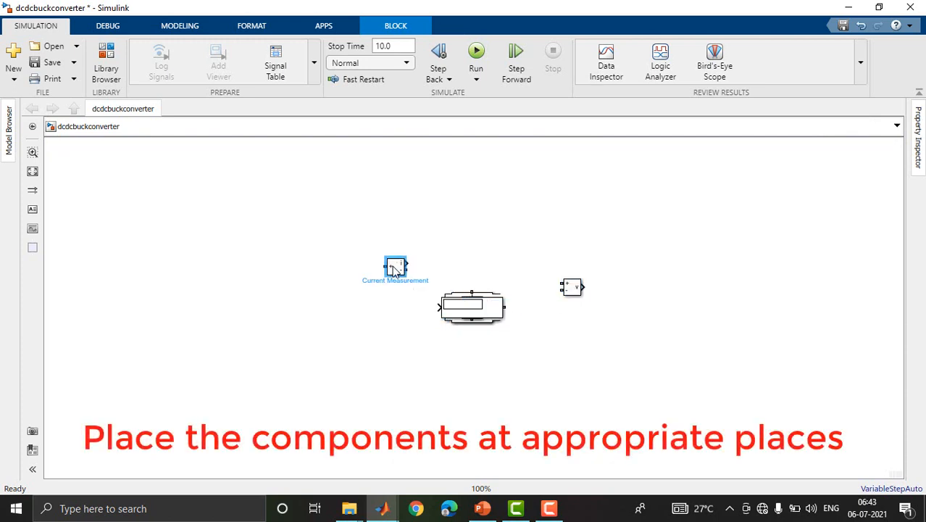
{"action": "left_click_drag", "start_coordinate": [472, 308], "coordinate": [655, 313]}
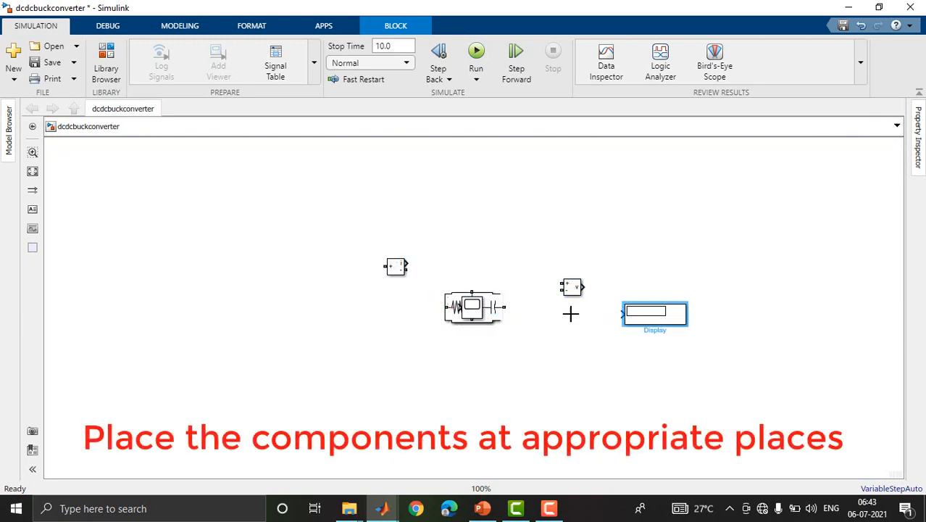
{"action": "left_click_drag", "start_coordinate": [472, 307], "coordinate": [655, 263]}
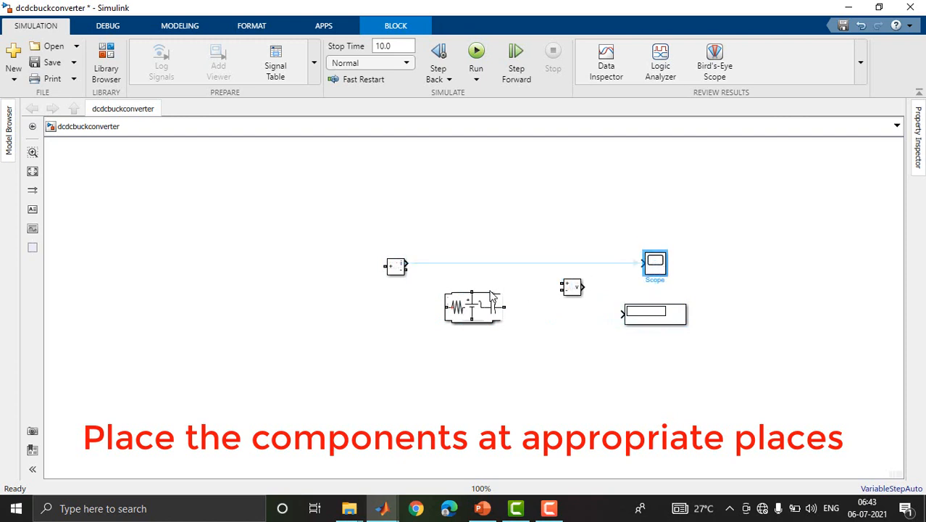
Separate the remaining blocks: DC source below the Pulse Generator at left, Diode below Current Measurement, MOSFET beside the Pulse Generator, powergui above the MOSFET.
{"action": "left_click_drag", "start_coordinate": [470, 311], "coordinate": [305, 314]}
{"action": "left_click_drag", "start_coordinate": [471, 305], "coordinate": [292, 228]}
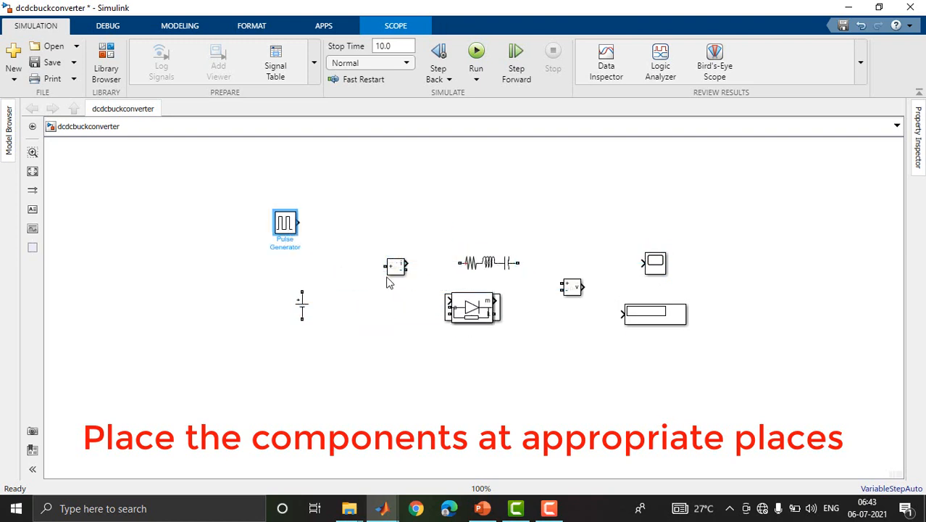
{"action": "left_click_drag", "start_coordinate": [476, 310], "coordinate": [377, 335]}
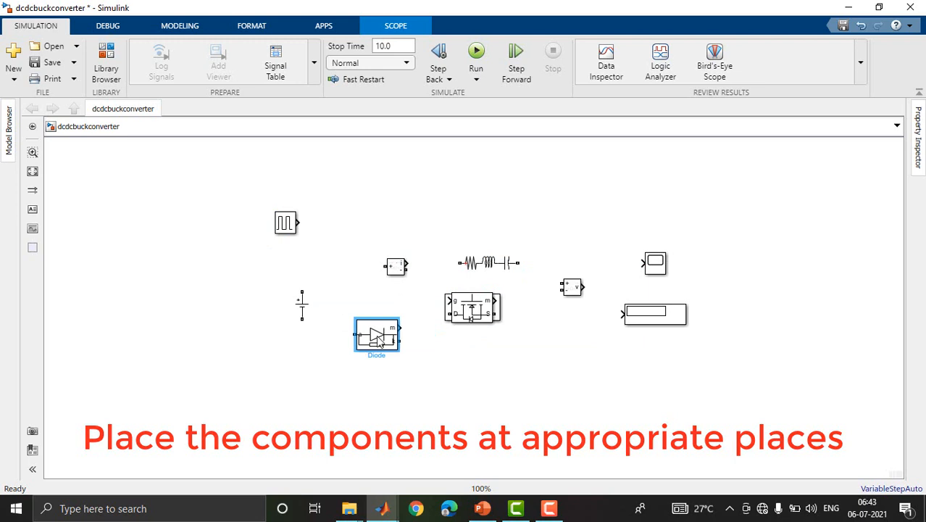
{"action": "left_click", "coordinate": [472, 311]}
{"action": "left_click_drag", "start_coordinate": [472, 308], "coordinate": [345, 245]}
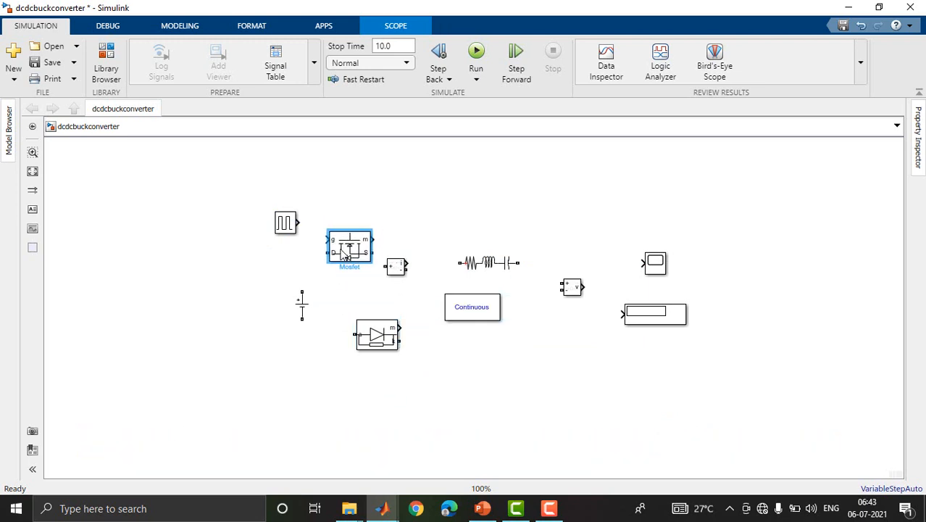
{"action": "left_click_drag", "start_coordinate": [477, 313], "coordinate": [345, 203]}
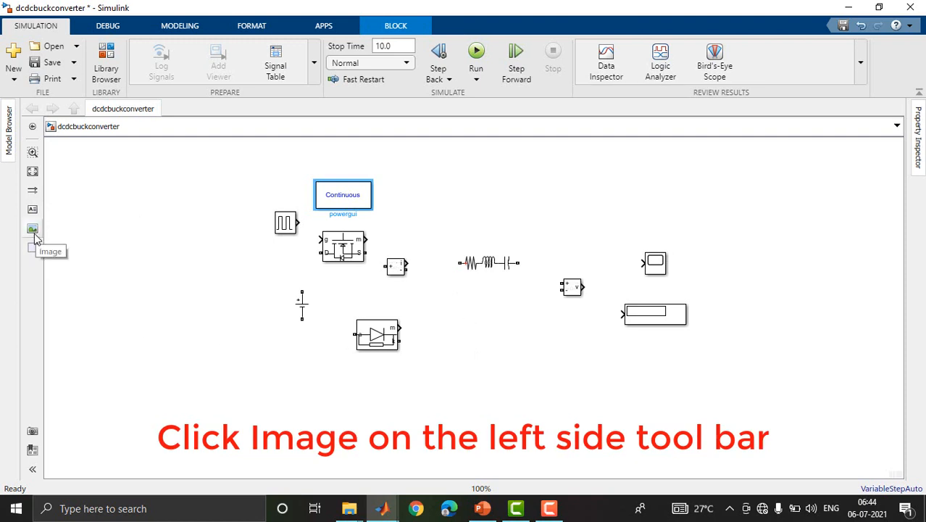
Place an image annotation in the empty area above the Scope and load buck.jpg into it.
{"action": "left_click", "coordinate": [32, 229]}
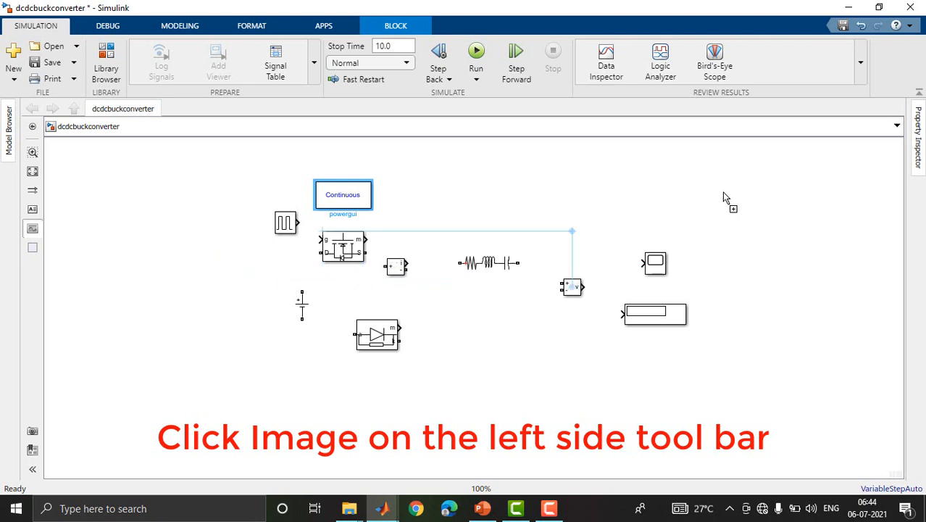
{"action": "left_click", "coordinate": [696, 197]}
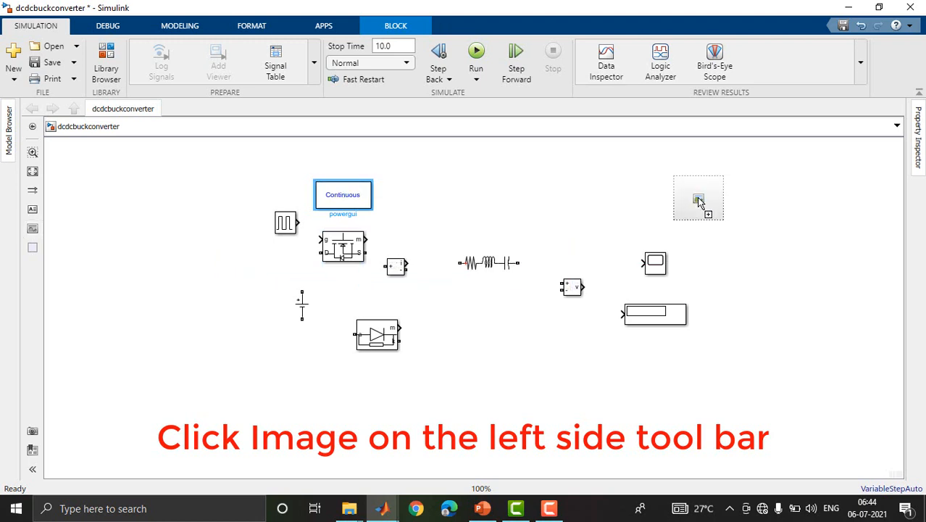
{"action": "left_click", "coordinate": [698, 201]}
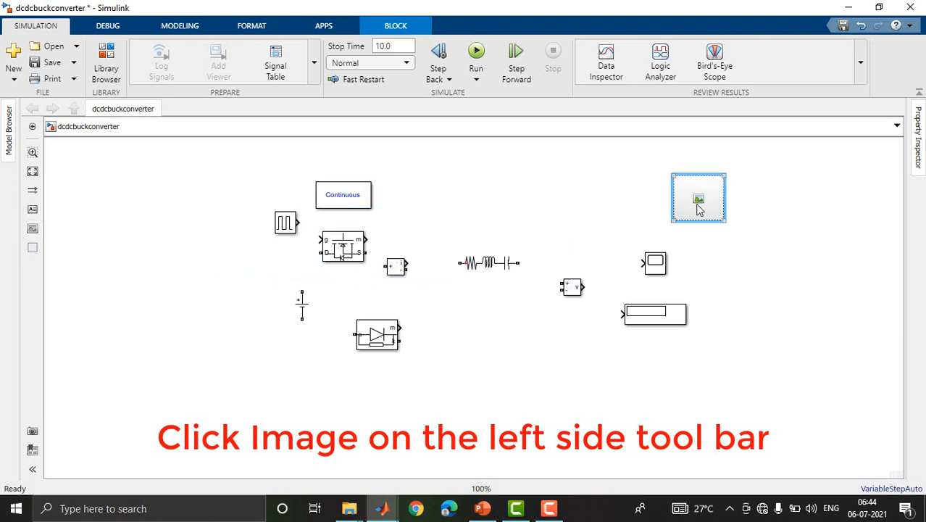
{"action": "double_click", "coordinate": [700, 209]}
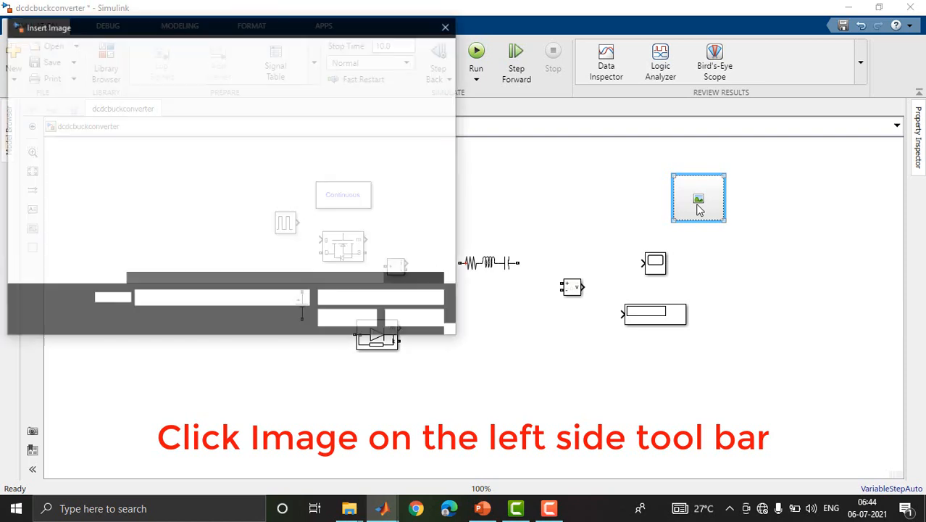
{"action": "left_click", "coordinate": [163, 149]}
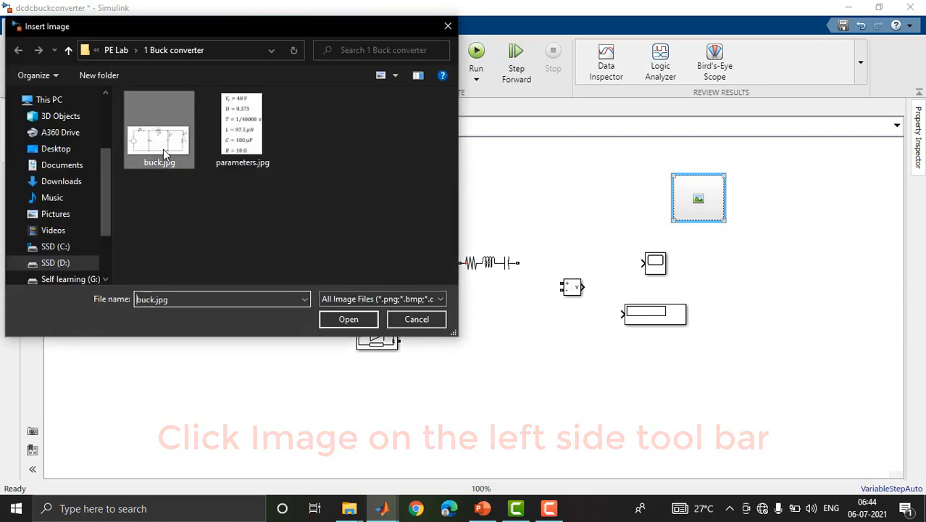
{"action": "left_click", "coordinate": [348, 320]}
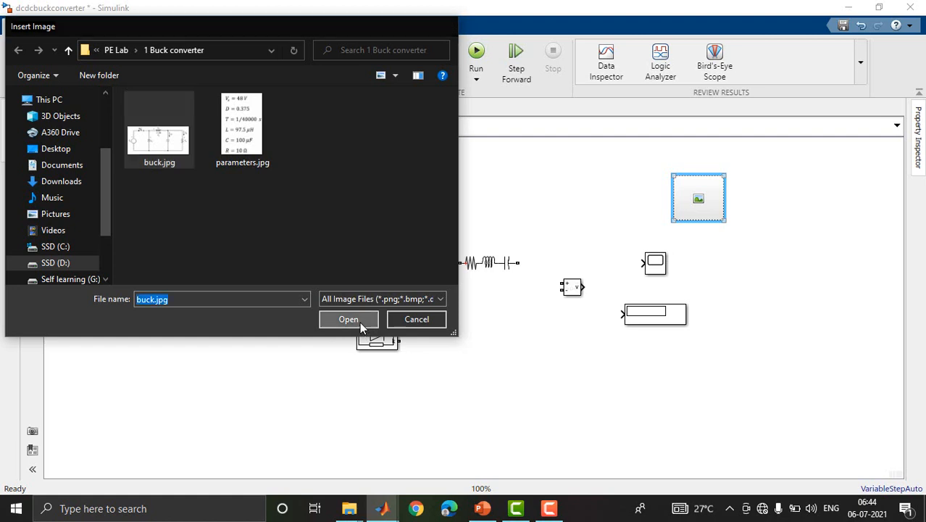
Shrink the buck circuit image and move it to the upper-right area of the model canvas.
{"action": "left_click_drag", "start_coordinate": [609, 234], "coordinate": [564, 240]}
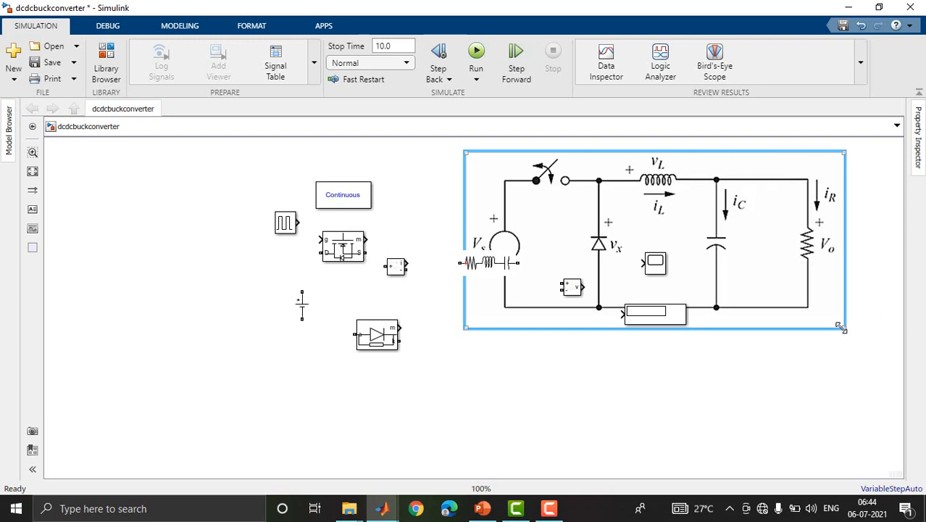
{"action": "left_click_drag", "start_coordinate": [841, 328], "coordinate": [764, 289]}
{"action": "mouse_move", "coordinate": [694, 243]}
{"action": "left_mouse_down"}
{"action": "mouse_move", "coordinate": [818, 218]}
{"action": "mouse_move", "coordinate": [808, 239]}
{"action": "left_mouse_up"}
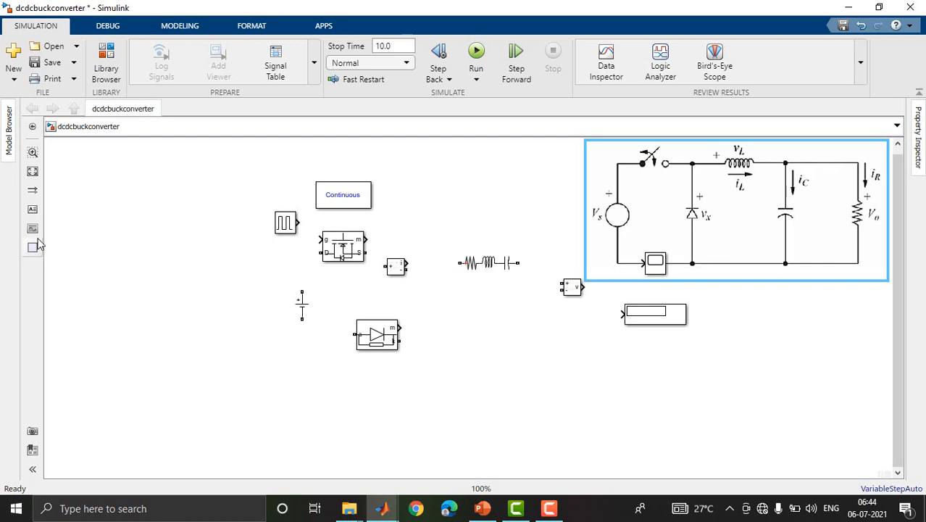
{"action": "left_click", "coordinate": [33, 229]}
{"action": "left_click_drag", "start_coordinate": [694, 338], "coordinate": [788, 387]}
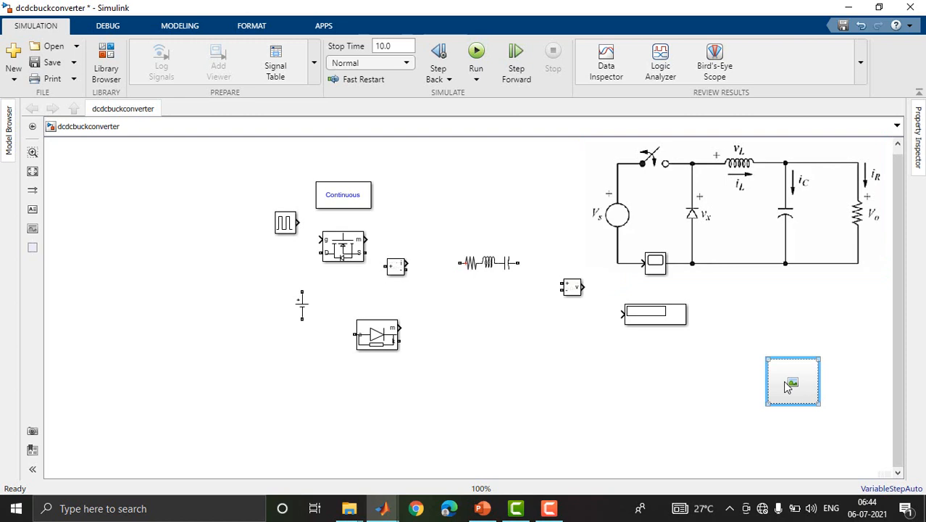
{"action": "key", "text": "Delete"}
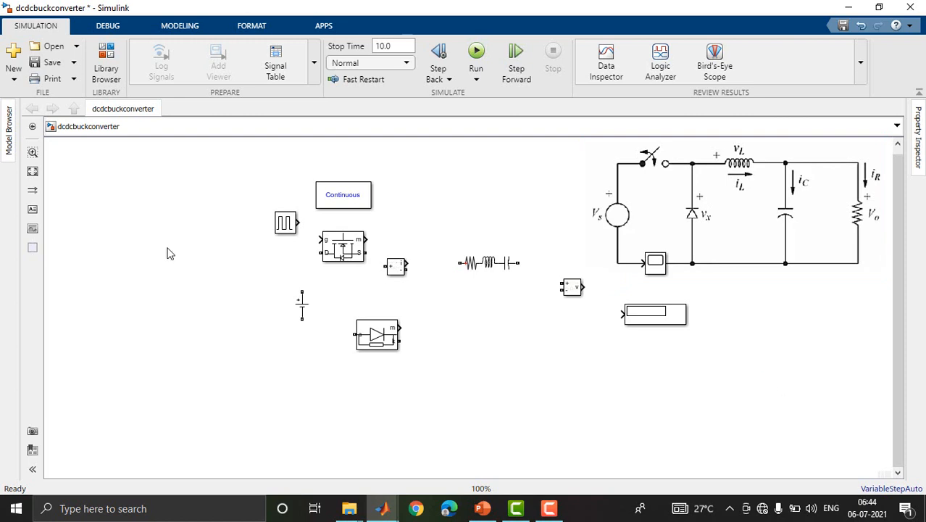
Place a second image annotation below the circuit image and load parameters.jpg into it.
{"action": "mouse_move", "coordinate": [33, 232]}
{"action": "left_mouse_down"}
{"action": "mouse_move", "coordinate": [690, 313]}
{"action": "mouse_move", "coordinate": [783, 378]}
{"action": "left_mouse_up"}
{"action": "double_click", "coordinate": [783, 375]}
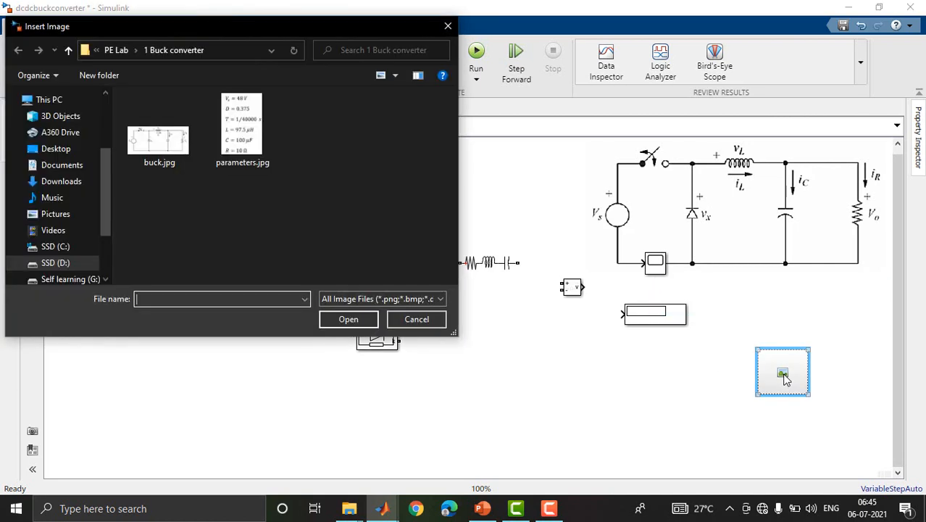
{"action": "left_click", "coordinate": [270, 115]}
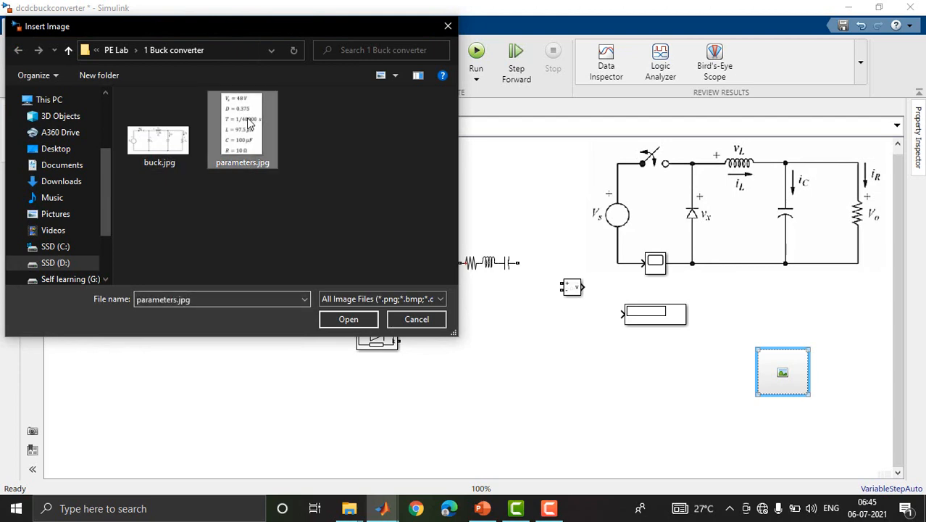
{"action": "left_click", "coordinate": [347, 317]}
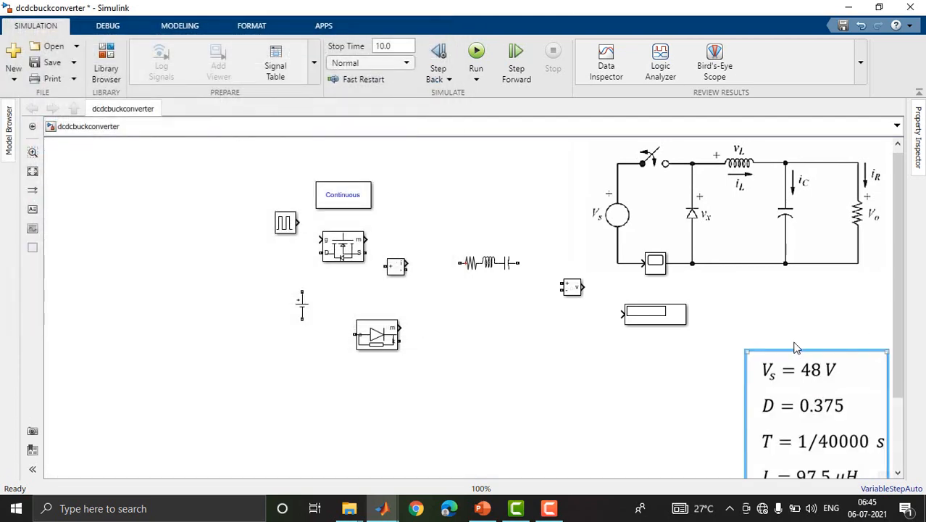
Shrink the parameters image and position it directly below the circuit image, beside the Display block.
{"action": "left_click_drag", "start_coordinate": [775, 306], "coordinate": [774, 303]}
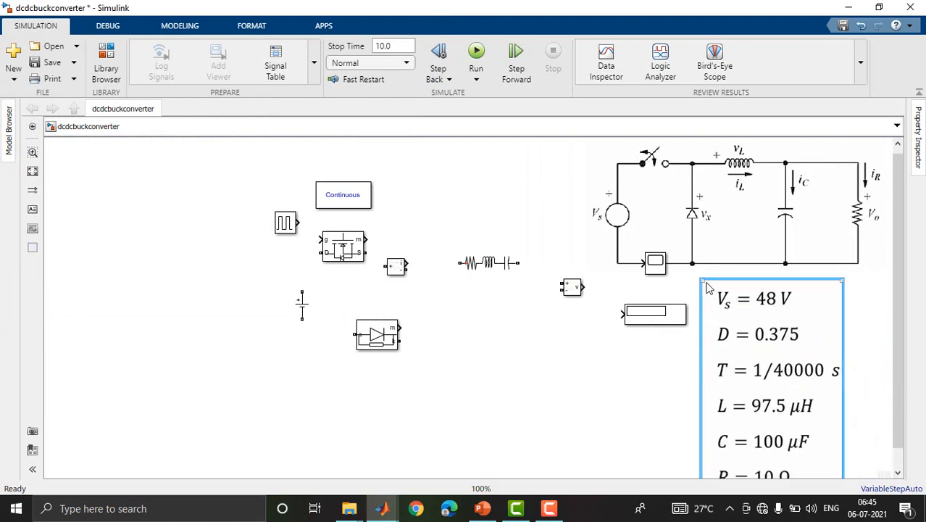
{"action": "left_click_drag", "start_coordinate": [701, 279], "coordinate": [727, 317]}
{"action": "left_click_drag", "start_coordinate": [786, 414], "coordinate": [788, 383]}
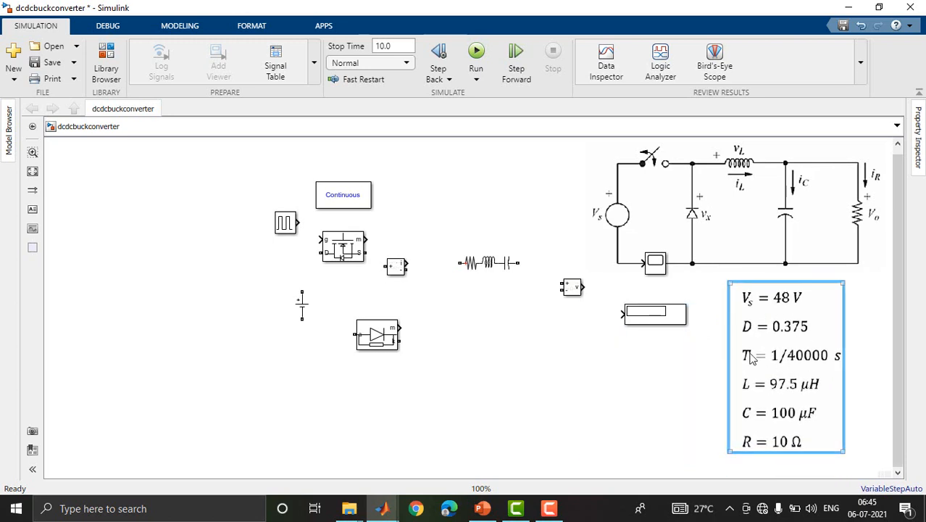
Move the DC Voltage Source to the left of the other blocks, the Scope off the circuit image to beside the Display, and the Mosfet slightly up.
{"action": "left_click", "coordinate": [759, 197]}
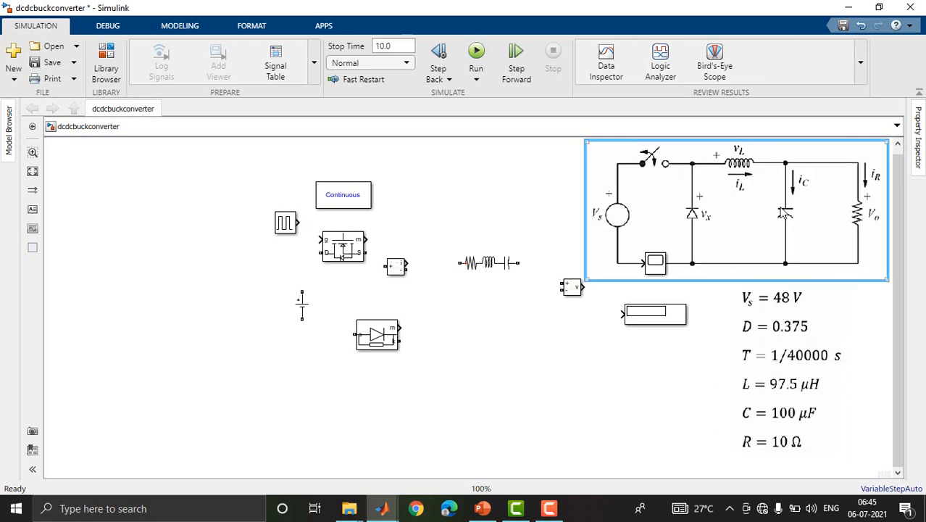
{"action": "left_click", "coordinate": [783, 355]}
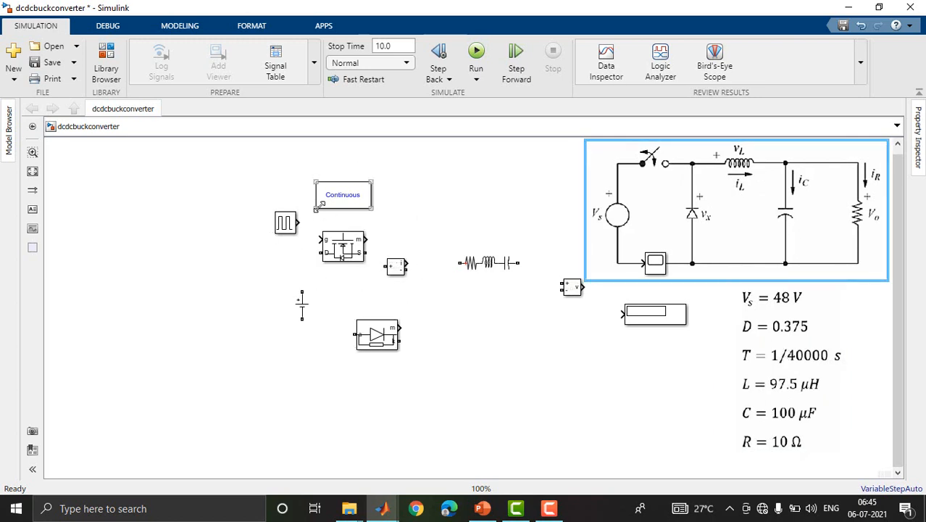
{"action": "left_click", "coordinate": [300, 310]}
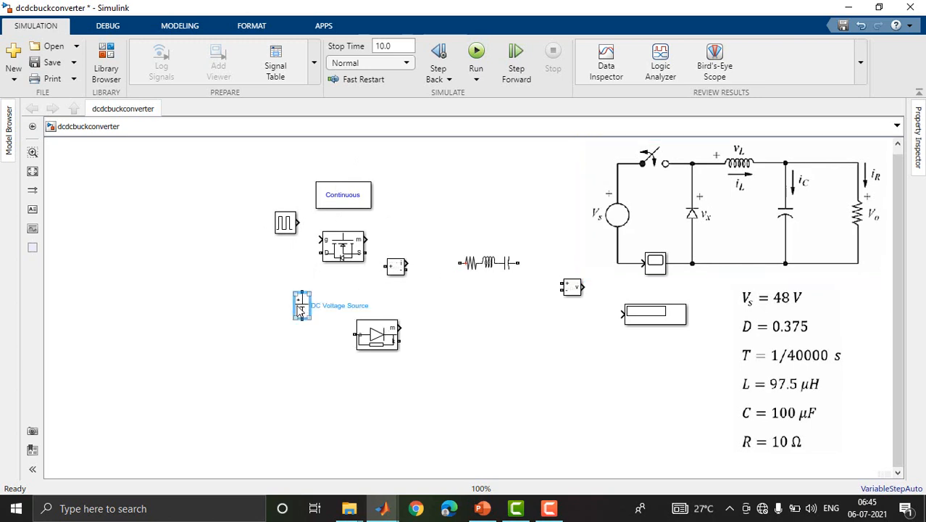
{"action": "left_click_drag", "start_coordinate": [301, 310], "coordinate": [174, 288]}
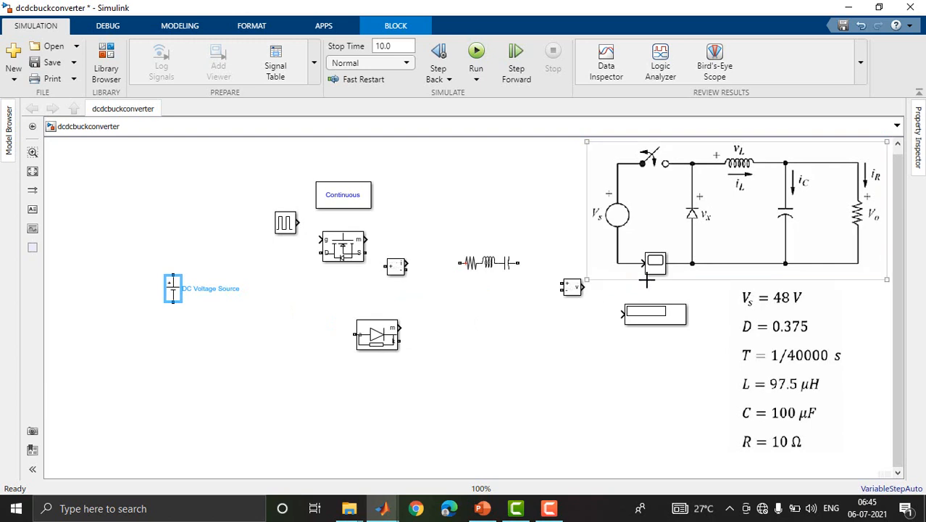
{"action": "left_click_drag", "start_coordinate": [647, 270], "coordinate": [575, 342]}
{"action": "left_click_drag", "start_coordinate": [339, 254], "coordinate": [373, 244]}
Place the Diode just right of the DC Voltage Source and rotate it upright so that it points upward.
{"action": "left_click_drag", "start_coordinate": [364, 341], "coordinate": [255, 310]}
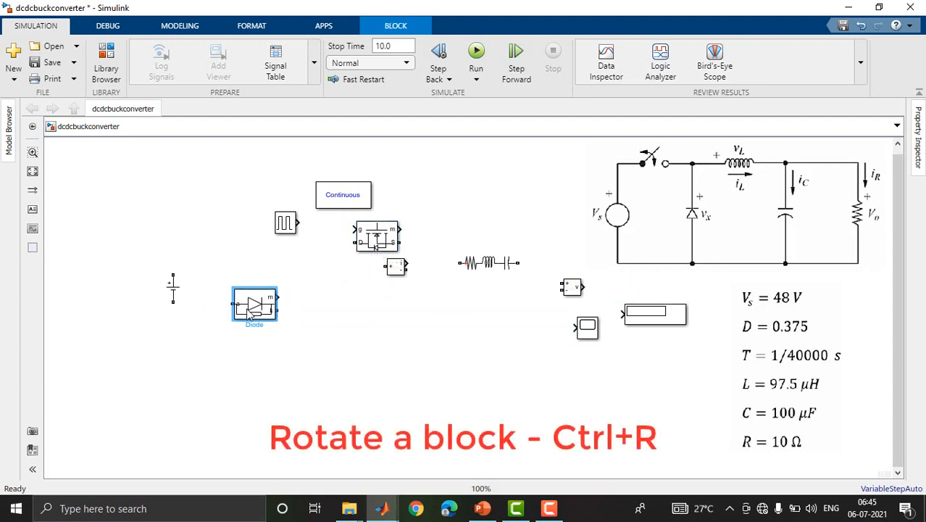
{"action": "key", "text": "ctrl+r"}
{"action": "key", "text": "ctrl+r"}
{"action": "key", "text": "ctrl+r"}
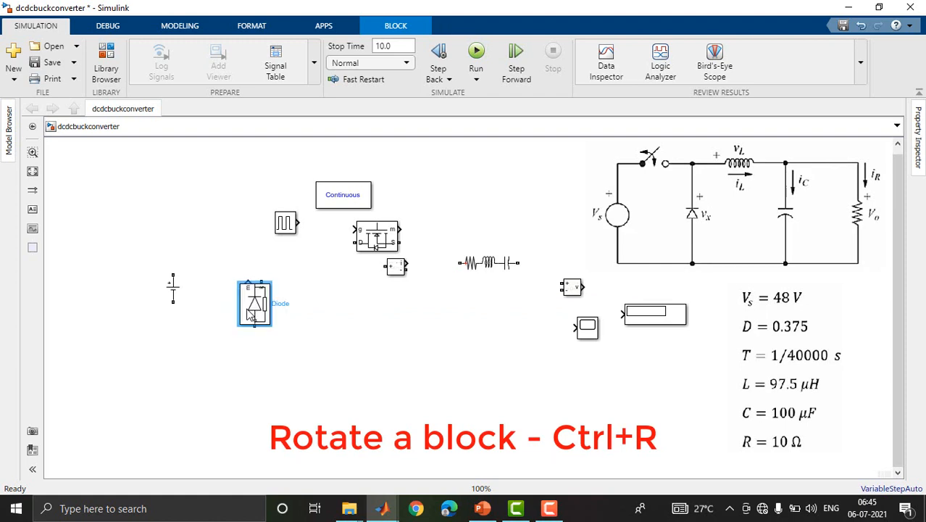
{"action": "left_click_drag", "start_coordinate": [254, 297], "coordinate": [254, 290]}
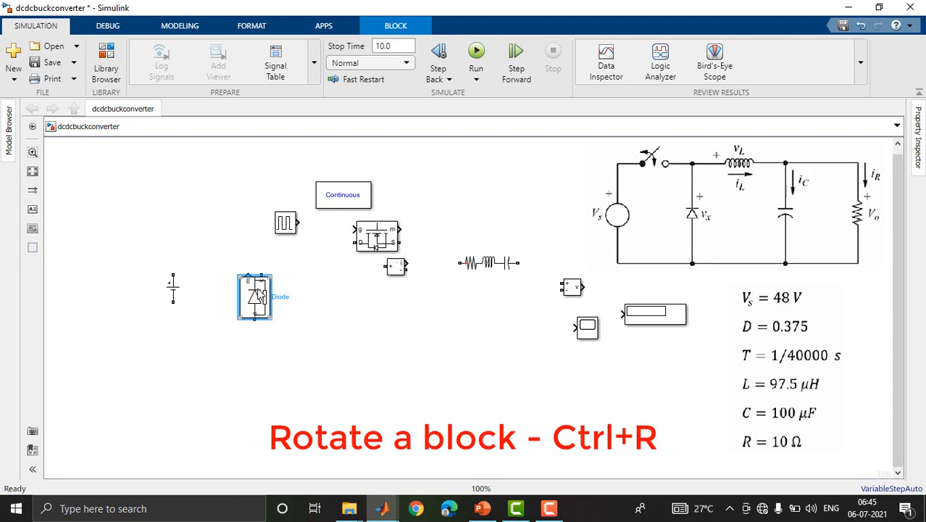
Turn off the Diode block's Show measurement port option and apply the change.
{"action": "double_click", "coordinate": [258, 299]}
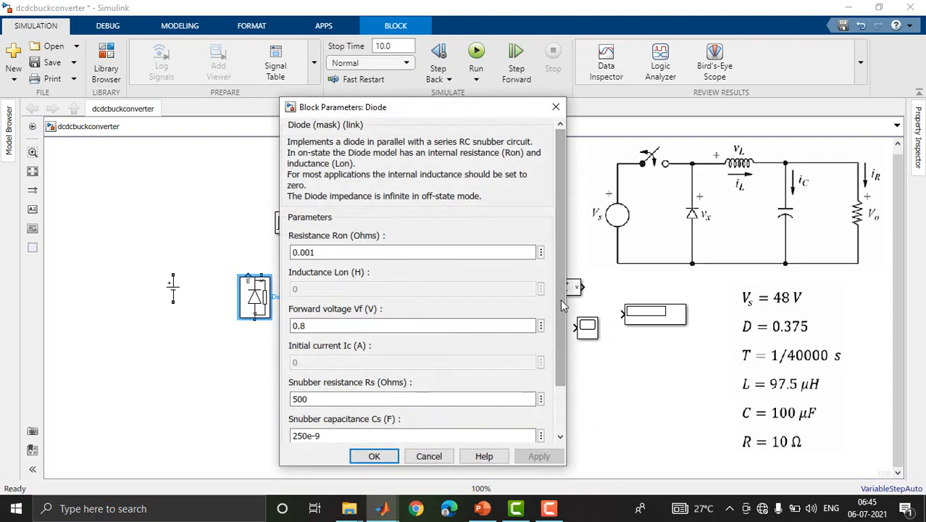
{"action": "left_click_drag", "start_coordinate": [560, 298], "coordinate": [561, 409]}
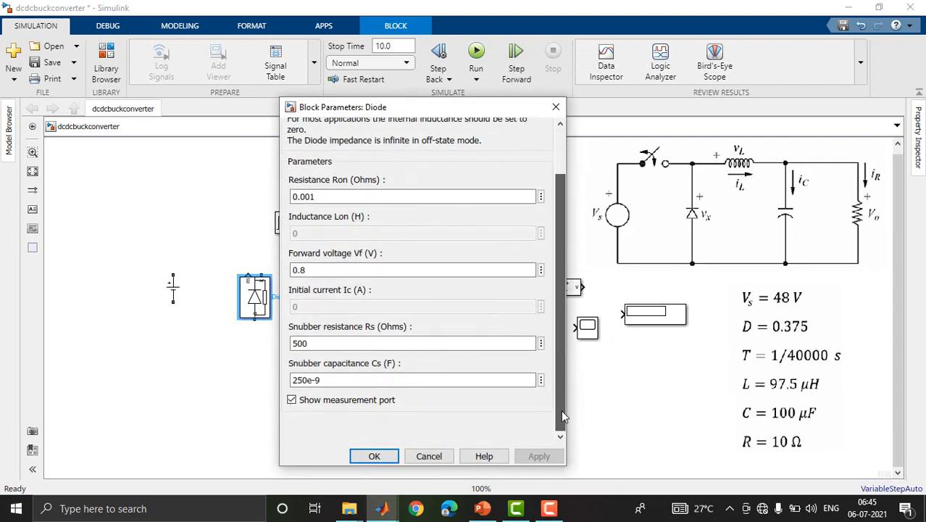
{"action": "left_click", "coordinate": [293, 400]}
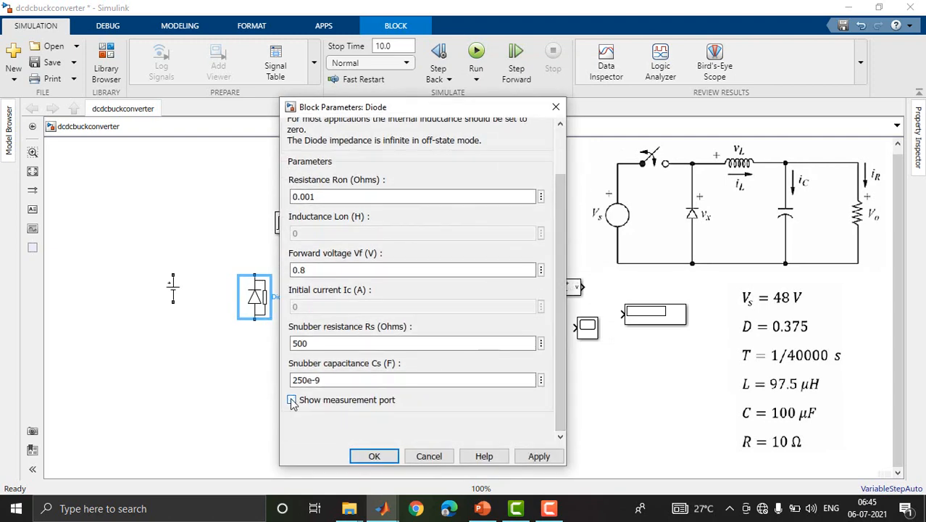
{"action": "left_click", "coordinate": [374, 454]}
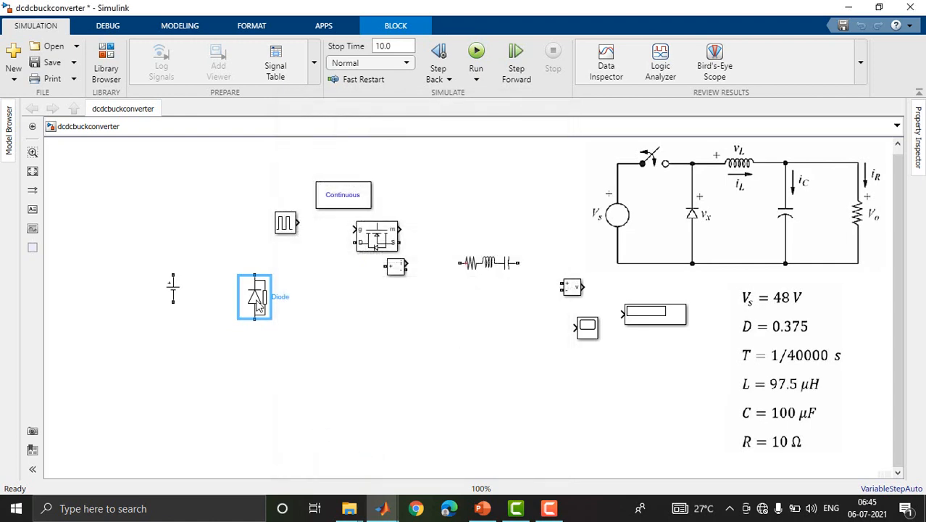
Shift the Diode and DC Voltage Source slightly left and place the Mosfet above and between them.
{"action": "mouse_move", "coordinate": [257, 303]}
{"action": "left_mouse_down"}
{"action": "mouse_move", "coordinate": [238, 292]}
{"action": "mouse_move", "coordinate": [246, 288]}
{"action": "left_mouse_up"}
{"action": "left_click_drag", "start_coordinate": [174, 291], "coordinate": [164, 292]}
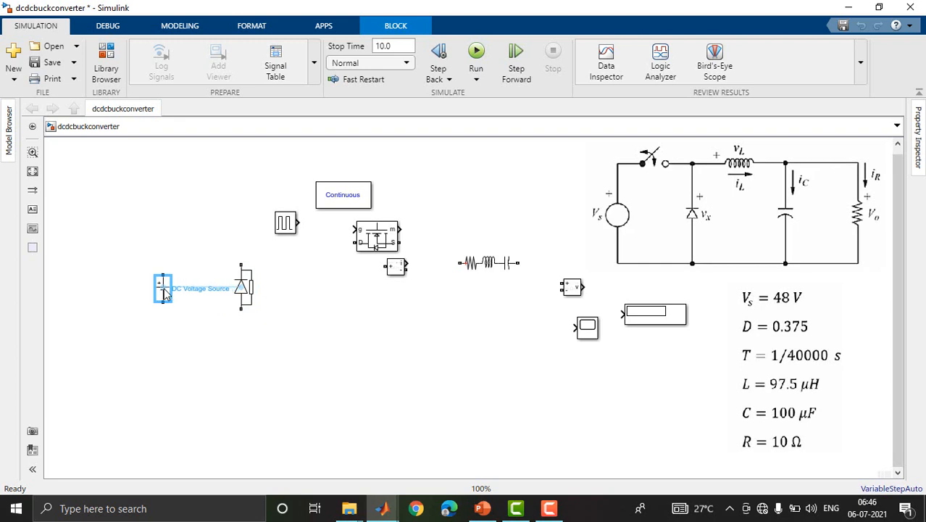
{"action": "left_click_drag", "start_coordinate": [377, 236], "coordinate": [207, 240]}
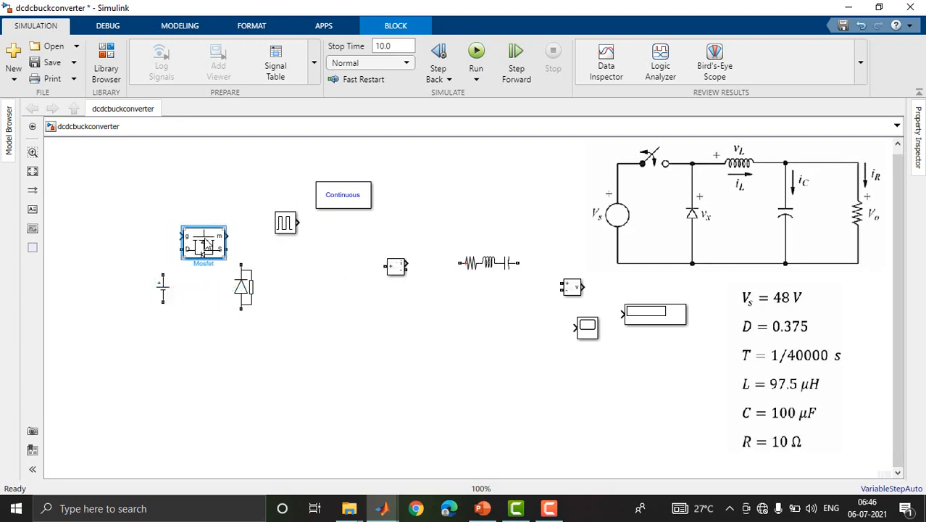
Turn off the Mosfet block's Show measurement port option and nudge the block slightly toward the Diode.
{"action": "double_click", "coordinate": [206, 244]}
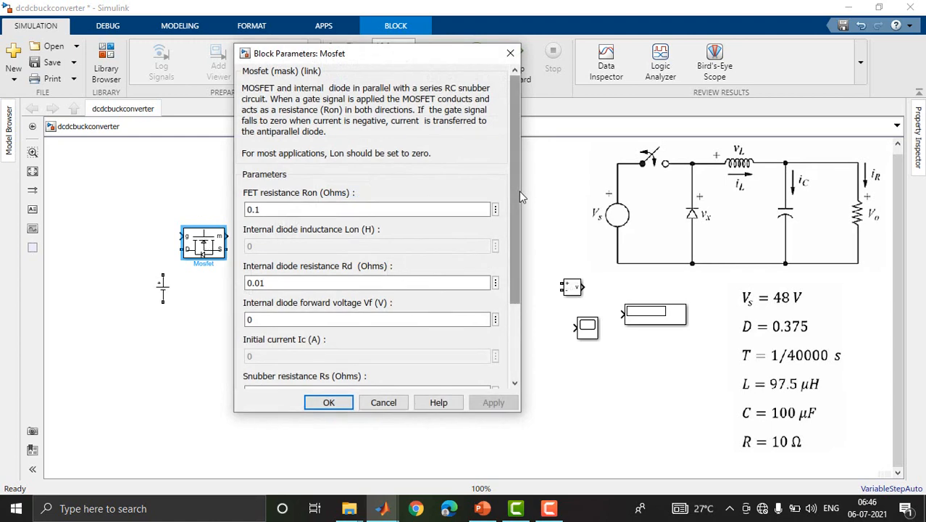
{"action": "scroll", "coordinate": [519, 190], "scroll_direction": "down", "scroll_amount": 3}
{"action": "left_click", "coordinate": [247, 347]}
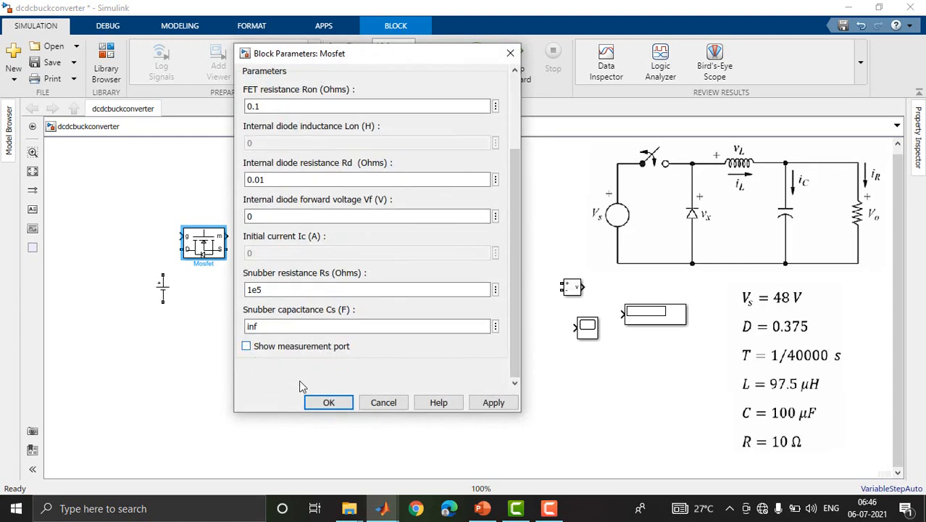
{"action": "left_click", "coordinate": [327, 404]}
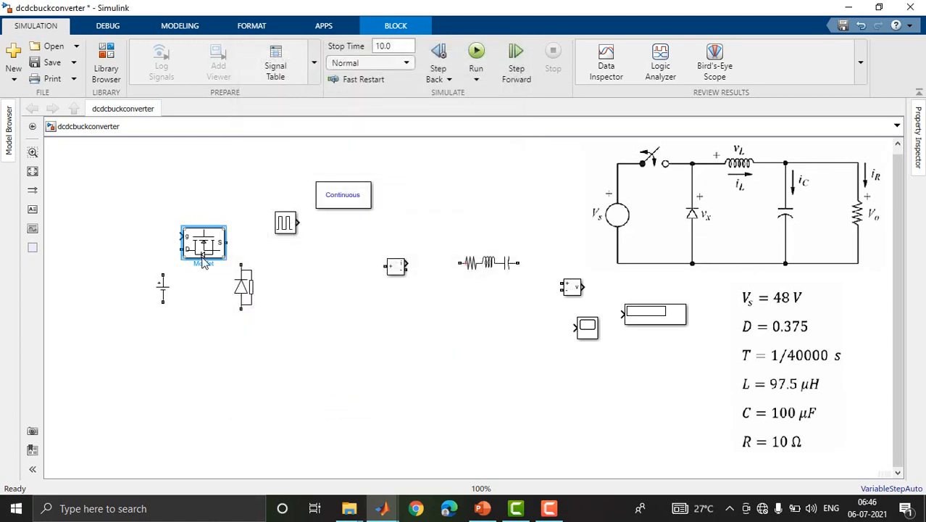
{"action": "left_click_drag", "start_coordinate": [205, 255], "coordinate": [208, 253]}
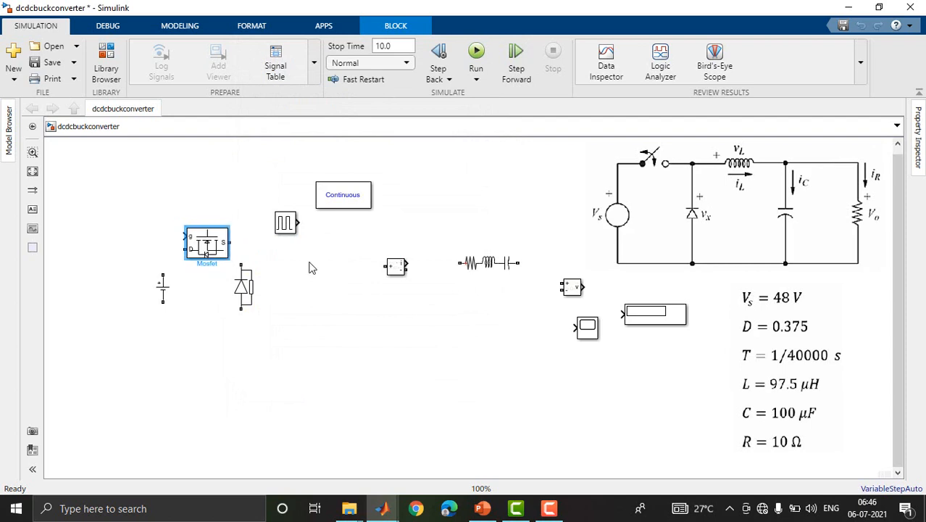
Clear the current measurement aside and arrange the Series RLC Branch in line with the Mosfet's output, the Pulse Generator at its upper left, and the Diode below.
{"action": "left_click_drag", "start_coordinate": [400, 270], "coordinate": [519, 224]}
{"action": "left_click_drag", "start_coordinate": [490, 263], "coordinate": [302, 262]}
{"action": "left_click_drag", "start_coordinate": [285, 222], "coordinate": [139, 218]}
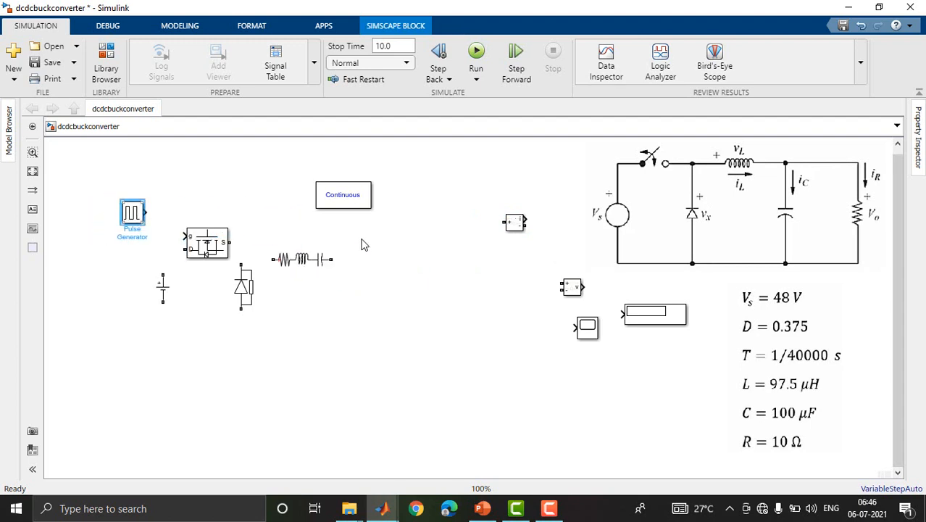
{"action": "left_click_drag", "start_coordinate": [299, 260], "coordinate": [314, 244]}
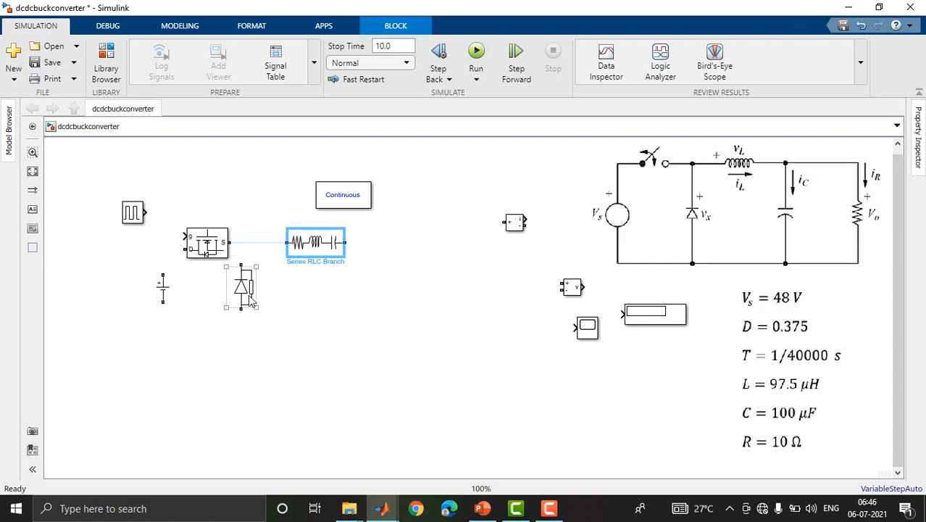
{"action": "left_click_drag", "start_coordinate": [250, 296], "coordinate": [258, 293]}
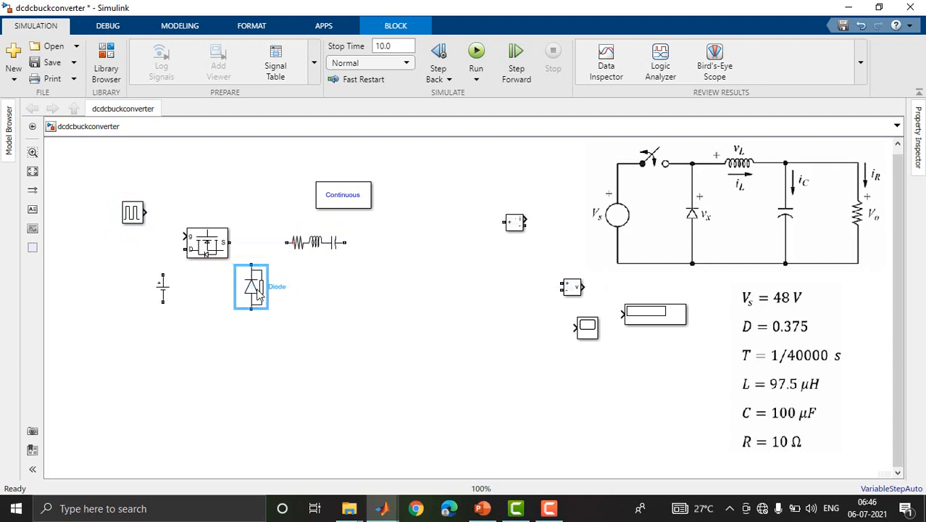
Copy the Series RLC Branch to its lower right, rotate the copy upright, and duplicate it once more beside itself.
{"action": "left_click", "coordinate": [324, 248]}
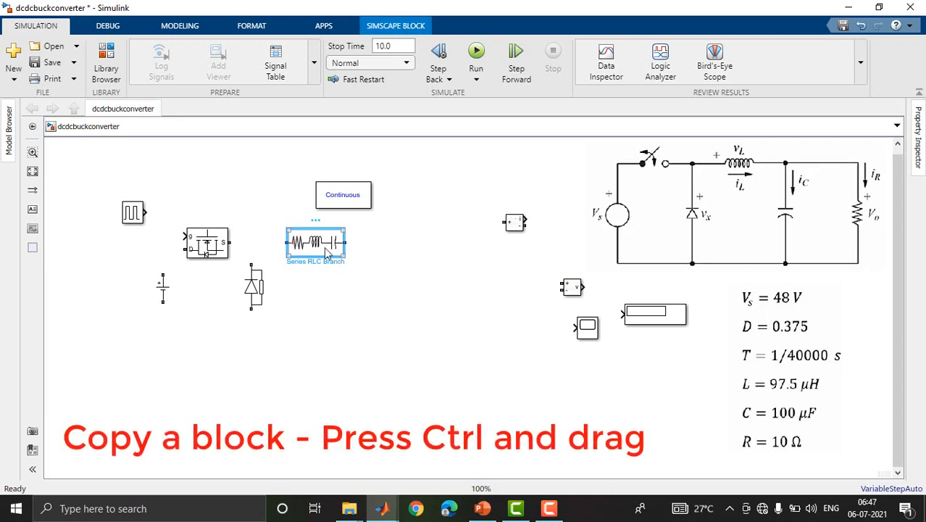
{"action": "left_click_drag", "start_coordinate": [327, 252], "coordinate": [387, 300]}
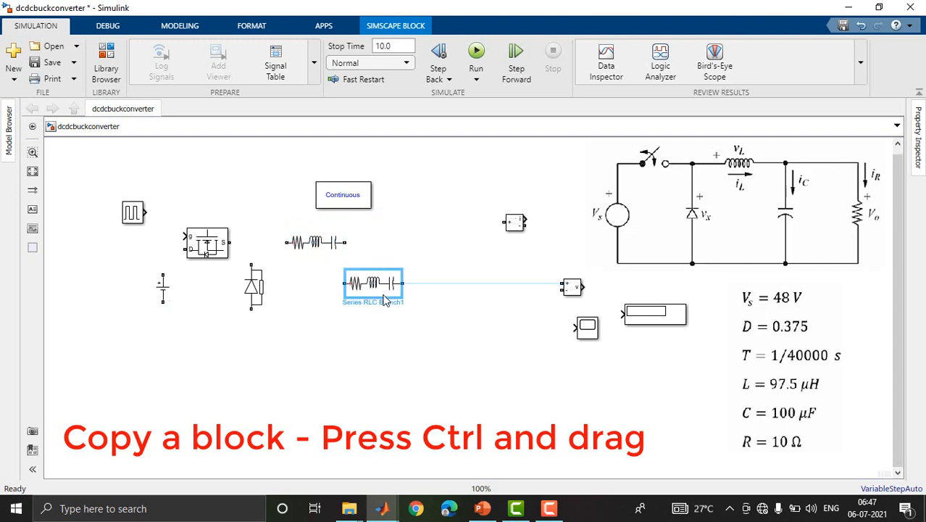
{"action": "key", "text": "ctrl+r"}
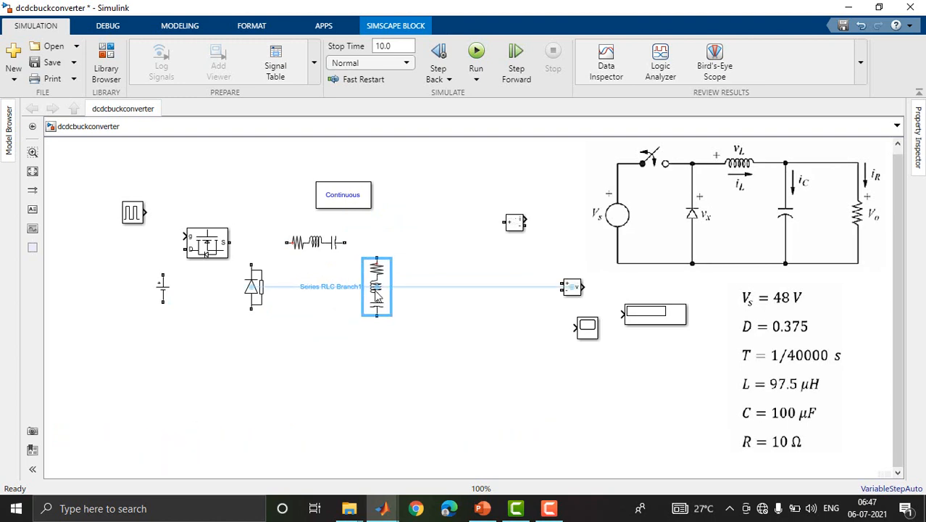
{"action": "left_click_drag", "start_coordinate": [377, 294], "coordinate": [380, 295]}
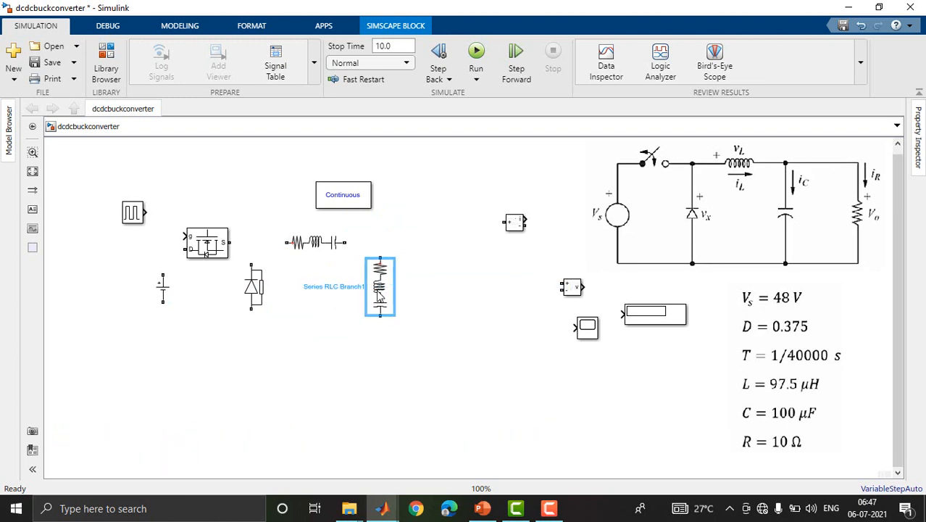
{"action": "left_click_drag", "start_coordinate": [378, 294], "coordinate": [435, 292]}
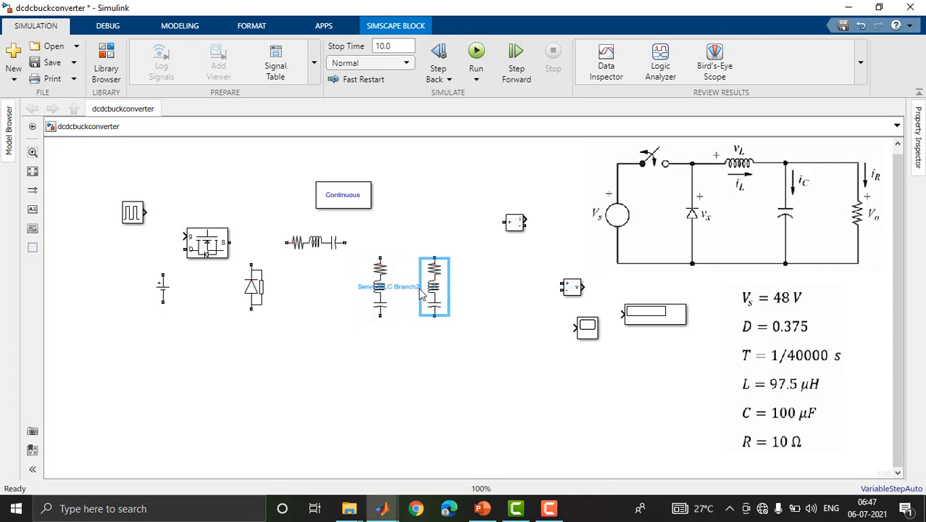
Set the branch type of the horizontal Series RLC Branch to L.
{"action": "left_click", "coordinate": [311, 250]}
{"action": "double_click", "coordinate": [312, 250]}
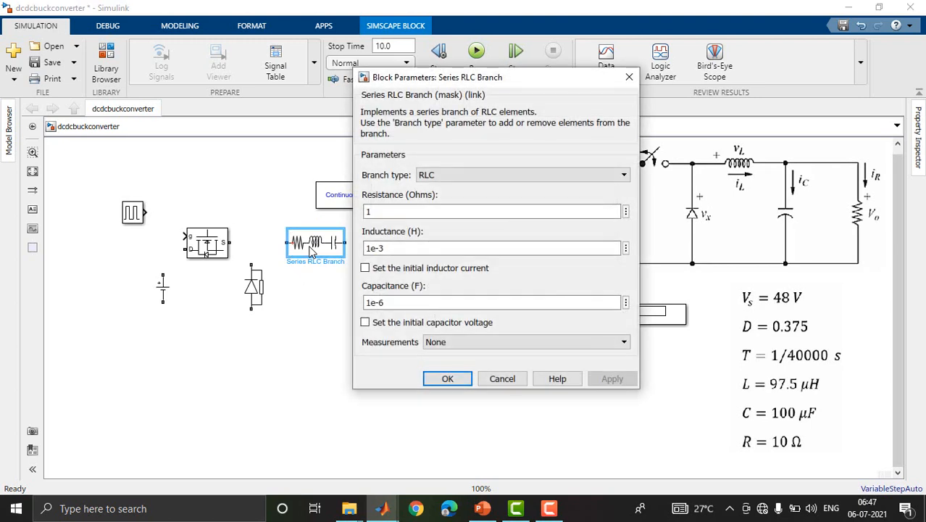
{"action": "left_click", "coordinate": [559, 175]}
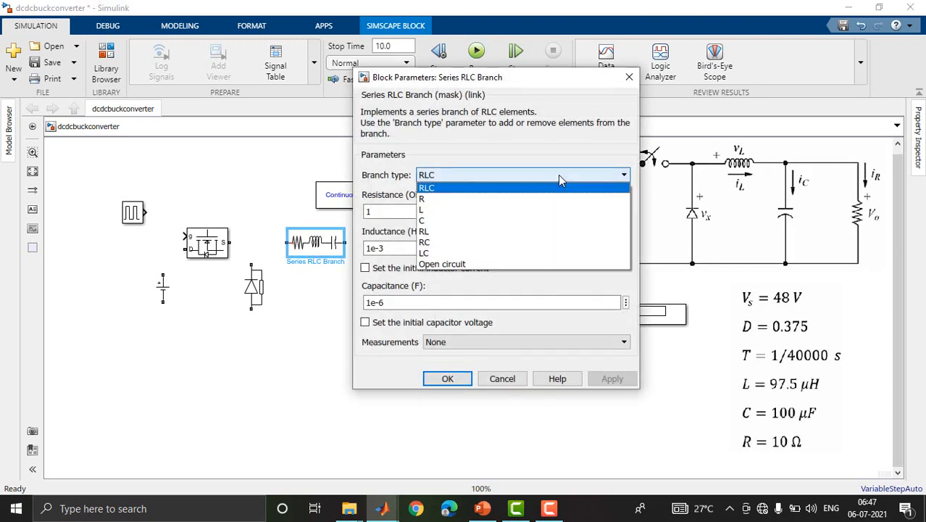
{"action": "left_click", "coordinate": [515, 210]}
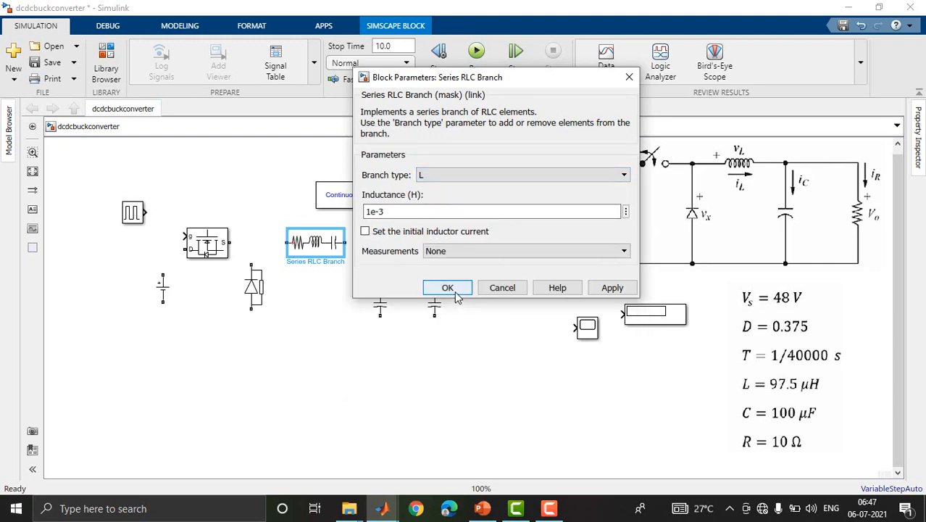
{"action": "left_click", "coordinate": [451, 285]}
Set the branch type of the first vertical branch, Series RLC Branch1, to C.
{"action": "left_click", "coordinate": [383, 290]}
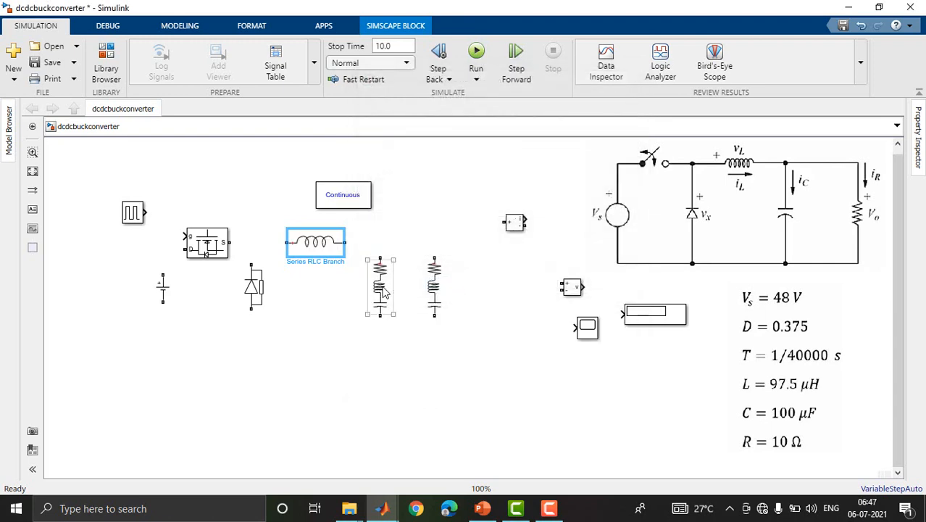
{"action": "double_click", "coordinate": [383, 290]}
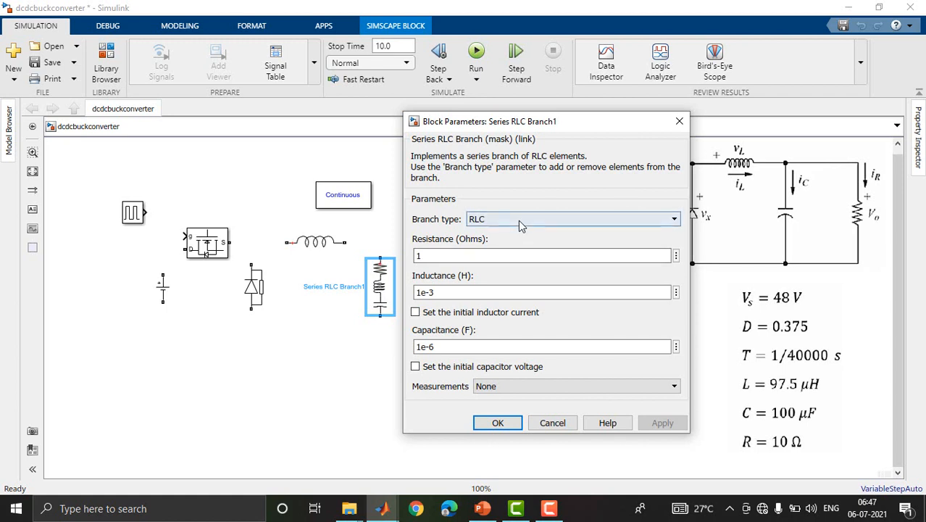
{"action": "left_click", "coordinate": [519, 221]}
{"action": "left_click", "coordinate": [491, 265]}
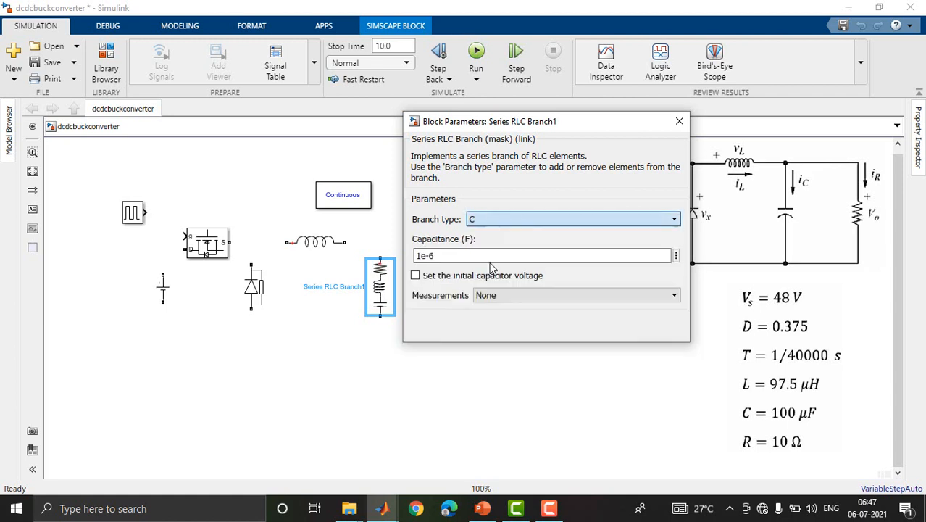
{"action": "left_click", "coordinate": [497, 330]}
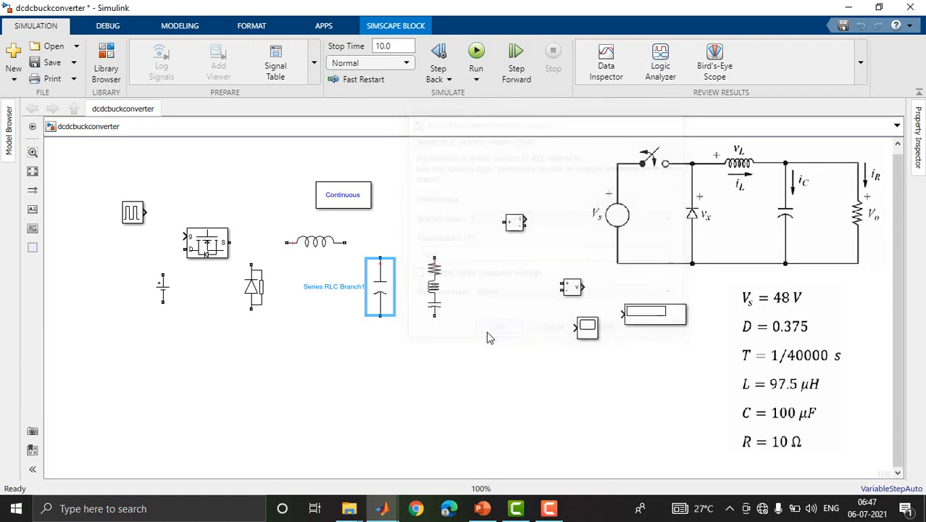
Set the branch type of the second vertical branch, Series RLC Branch2, to R.
{"action": "double_click", "coordinate": [434, 286]}
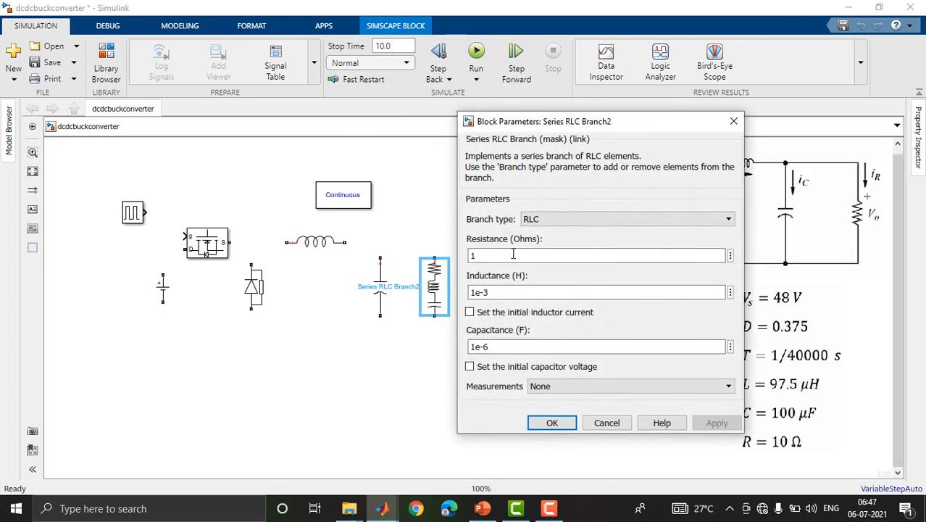
{"action": "left_click", "coordinate": [550, 220]}
{"action": "left_click", "coordinate": [535, 244]}
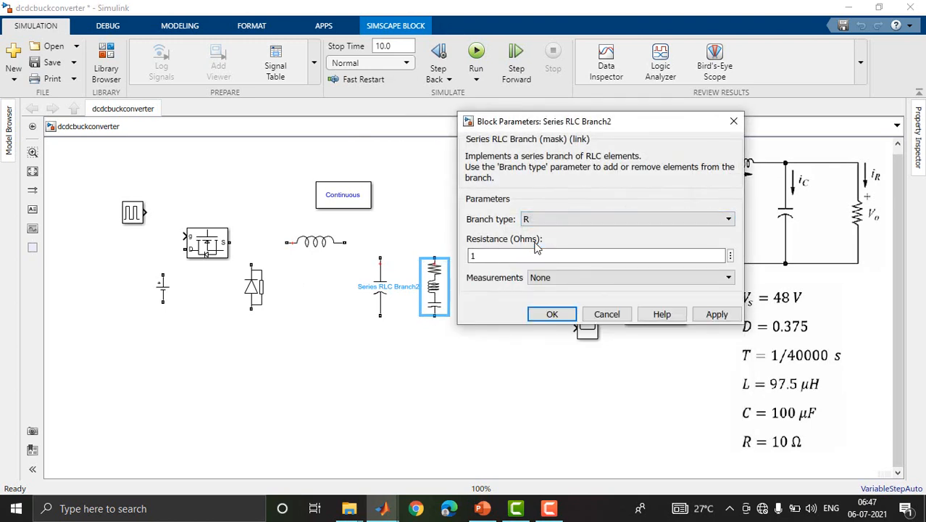
{"action": "left_click", "coordinate": [549, 312]}
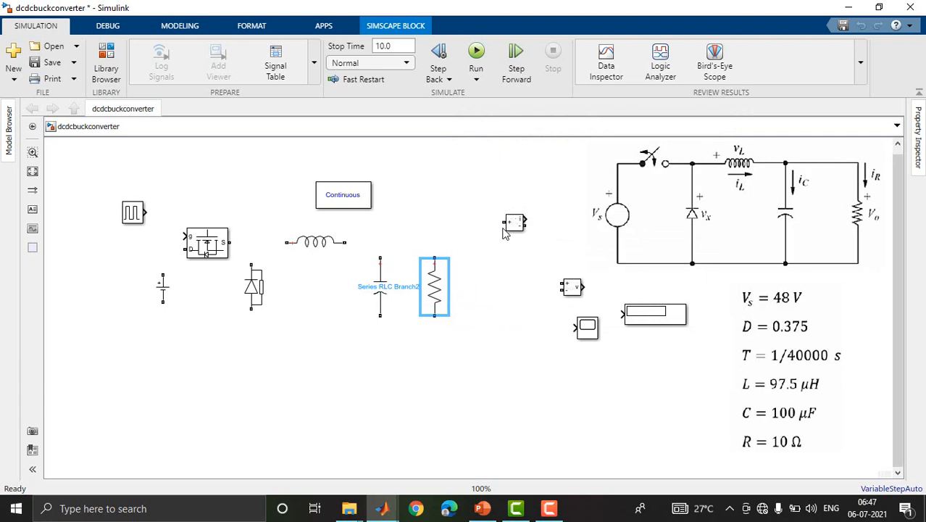
Shift the resistor branch sideways, place the Current Measurement between inductor and resistor, and place the Voltage Measurement beside the resistor.
{"action": "left_click_drag", "start_coordinate": [437, 292], "coordinate": [461, 291]}
{"action": "left_click_drag", "start_coordinate": [514, 228], "coordinate": [423, 243]}
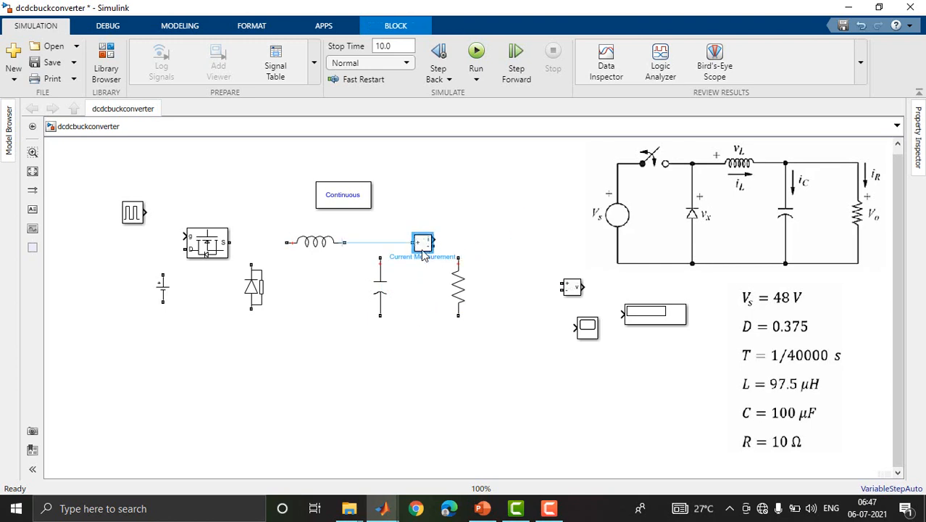
{"action": "left_click_drag", "start_coordinate": [569, 289], "coordinate": [501, 289]}
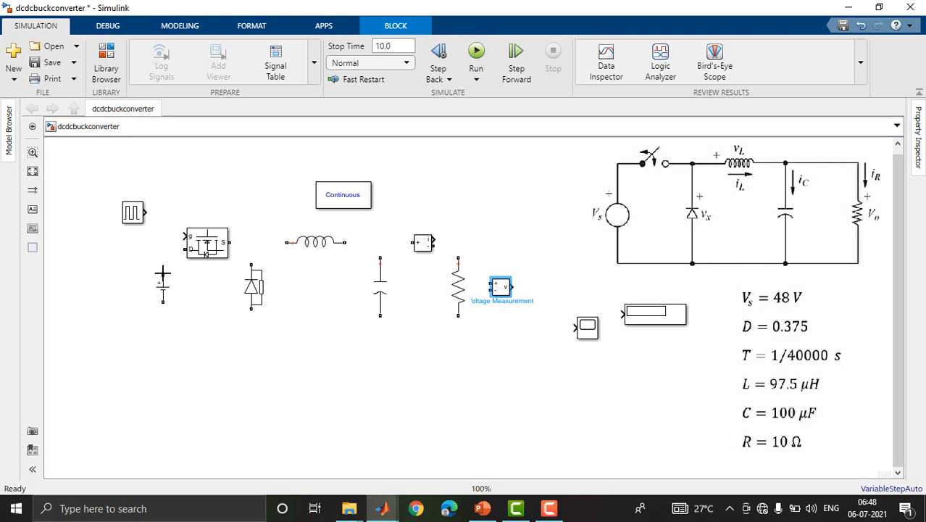
Wire the main loop from the DC source through the Mosfet, inductor, Current Measurement and resistor back to the source.
{"action": "mouse_move", "coordinate": [163, 273]}
{"action": "left_mouse_down"}
{"action": "mouse_move", "coordinate": [166, 256]}
{"action": "mouse_move", "coordinate": [186, 249]}
{"action": "mouse_move", "coordinate": [289, 242]}
{"action": "left_mouse_up"}
{"action": "mouse_move", "coordinate": [344, 243]}
{"action": "left_mouse_down"}
{"action": "mouse_move", "coordinate": [413, 242]}
{"action": "mouse_move", "coordinate": [458, 258]}
{"action": "left_mouse_up"}
{"action": "mouse_move", "coordinate": [458, 316]}
{"action": "left_mouse_down"}
{"action": "mouse_move", "coordinate": [163, 322]}
{"action": "mouse_move", "coordinate": [163, 303]}
{"action": "left_mouse_up"}
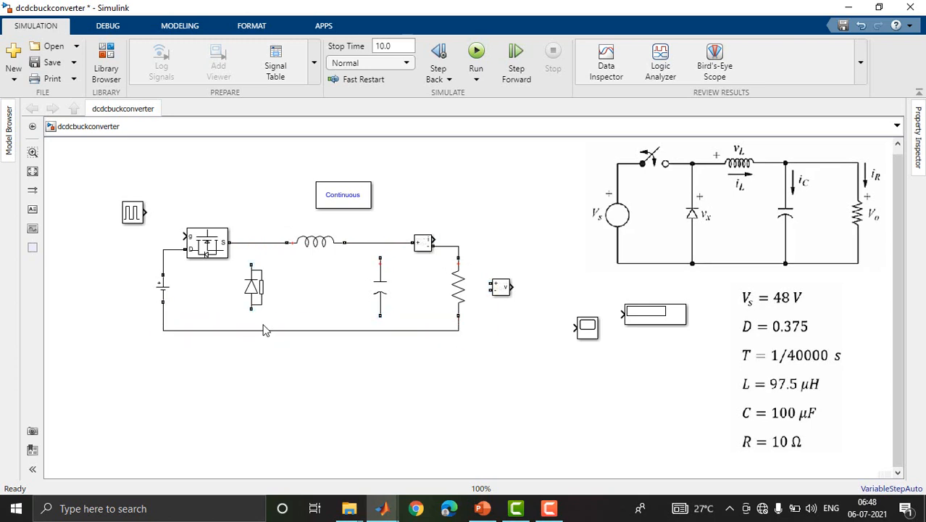
Connect the diode and the capacitor in parallel between the upper line and the return line.
{"action": "left_click_drag", "start_coordinate": [252, 309], "coordinate": [252, 330]}
{"action": "left_click_drag", "start_coordinate": [252, 264], "coordinate": [251, 242]}
{"action": "left_click_drag", "start_coordinate": [380, 257], "coordinate": [379, 242]}
{"action": "left_click_drag", "start_coordinate": [379, 316], "coordinate": [380, 331]}
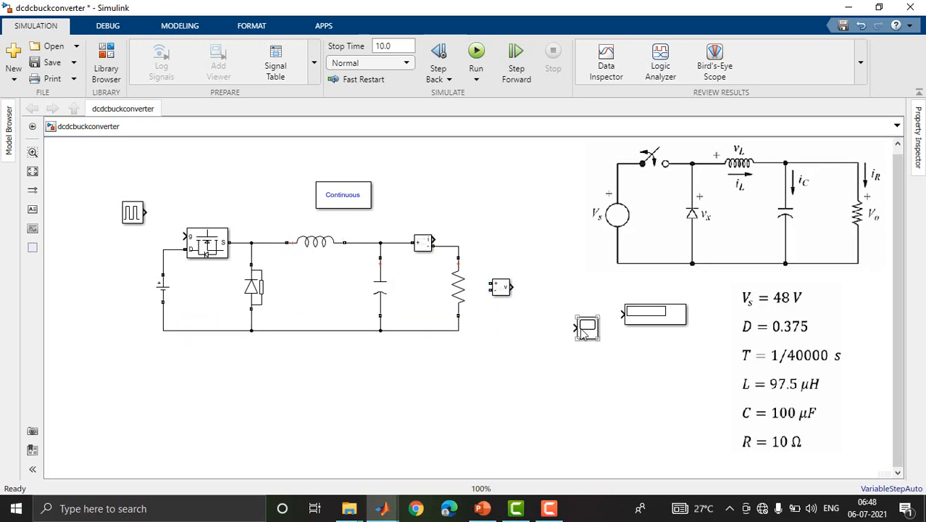
Move the Scope closer to the Voltage Measurement block and wire the Voltage Measurement across the resistor.
{"action": "left_click_drag", "start_coordinate": [586, 328], "coordinate": [562, 287]}
{"action": "left_click_drag", "start_coordinate": [490, 283], "coordinate": [458, 331]}
{"action": "left_click", "coordinate": [479, 264]}
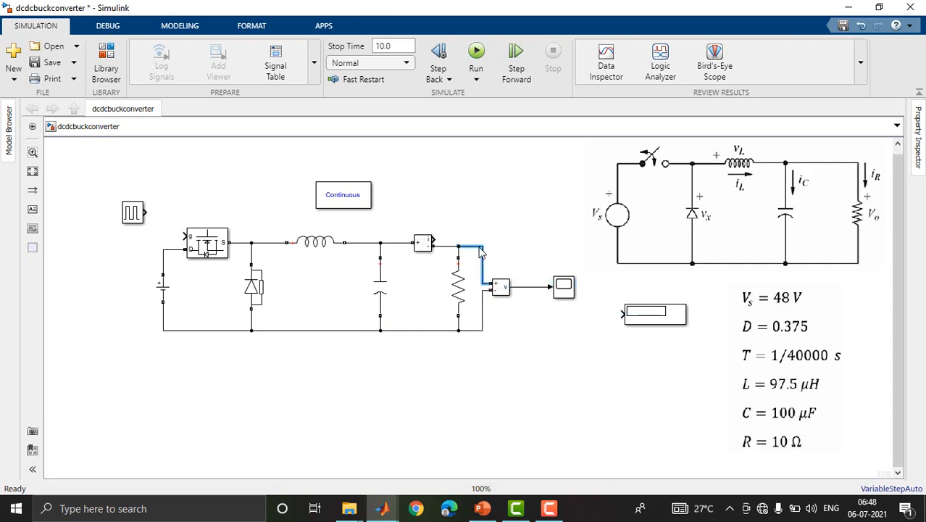
Set the Scope's number of input ports to 4.
{"action": "left_click", "coordinate": [564, 289]}
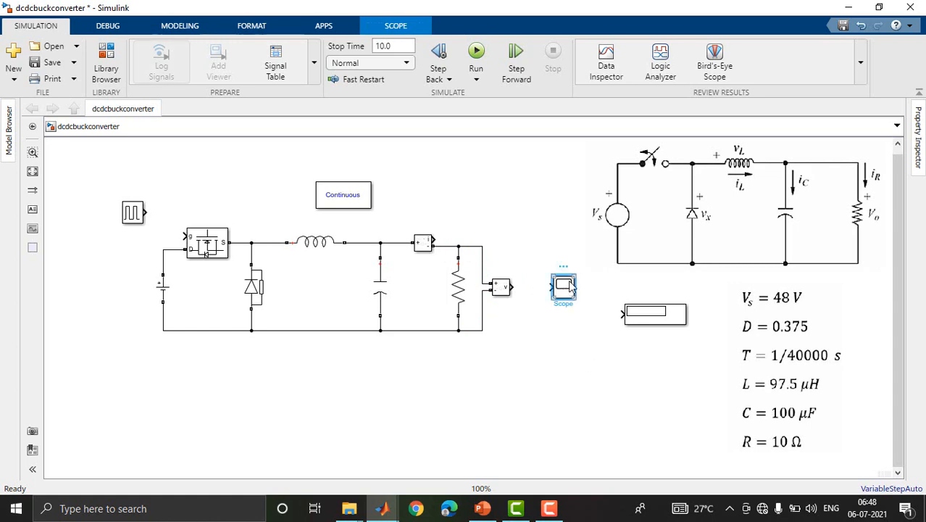
{"action": "double_click", "coordinate": [564, 290]}
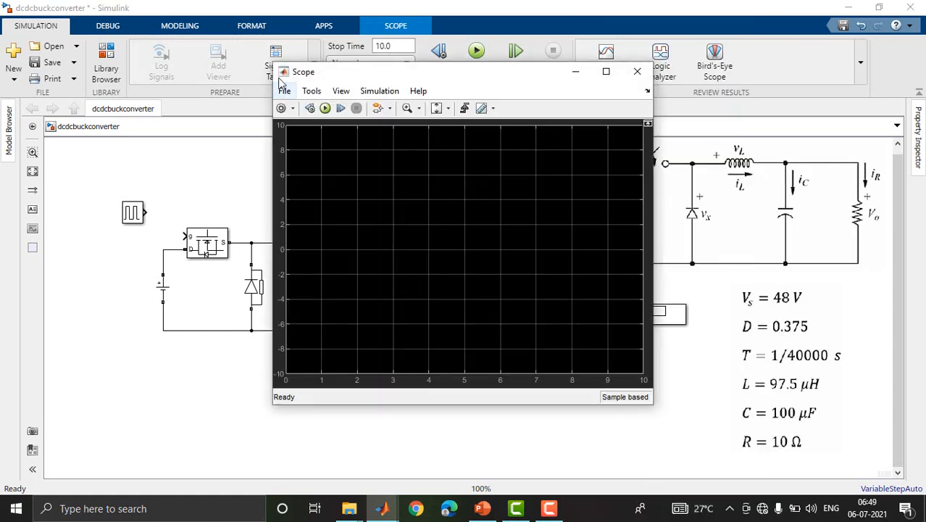
{"action": "left_click", "coordinate": [284, 90]}
{"action": "mouse_move", "coordinate": [304, 124]}
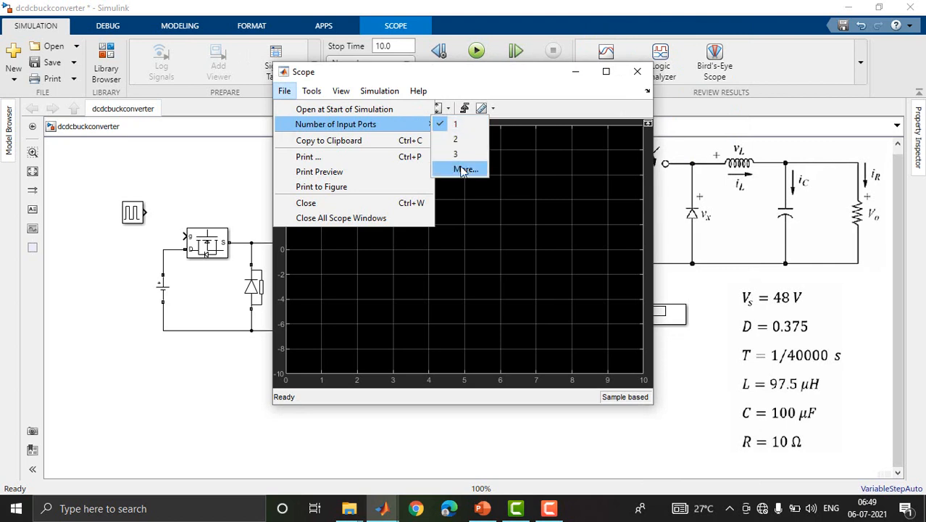
{"action": "left_click", "coordinate": [463, 170]}
{"action": "type", "text": "4"}
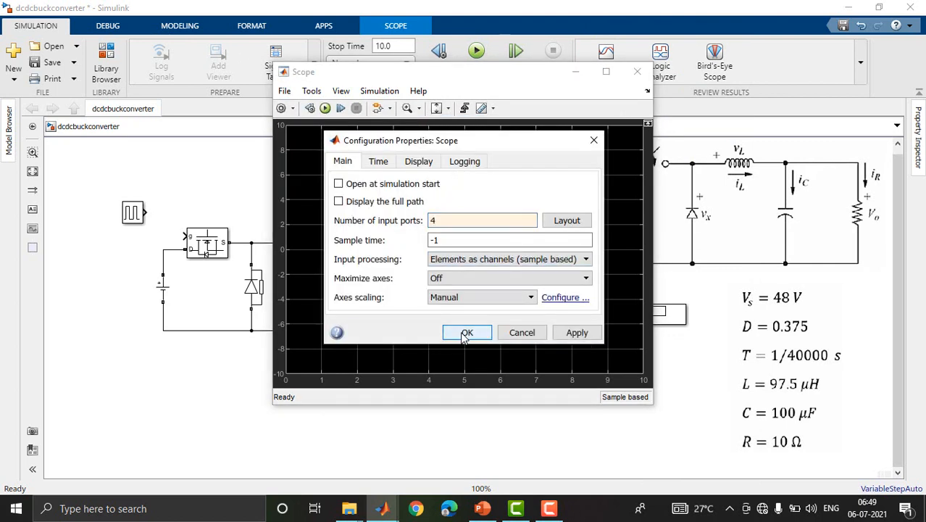
{"action": "left_click", "coordinate": [466, 332]}
Arrange the Scope displays in a layout of four rows and one column, and close the Scope window.
{"action": "left_click", "coordinate": [341, 90]}
{"action": "left_click", "coordinate": [365, 109]}
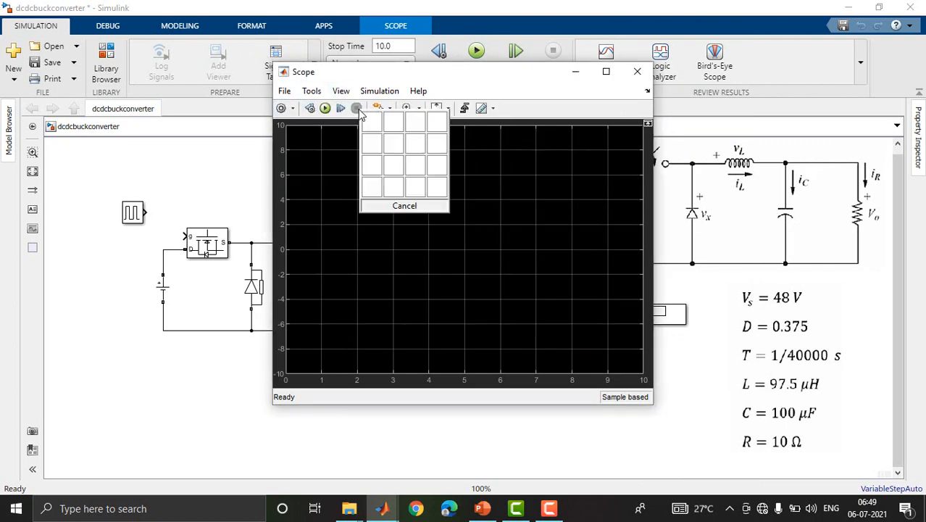
{"action": "left_click", "coordinate": [375, 191]}
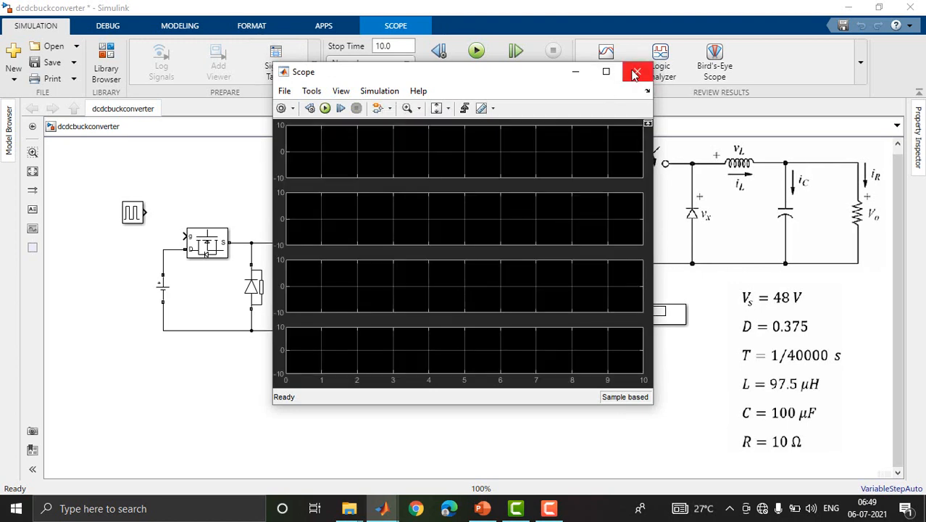
{"action": "left_click", "coordinate": [636, 75]}
Enlarge the Scope block and try to wire the Voltage Measurement output to it.
{"action": "mouse_move", "coordinate": [572, 300]}
{"action": "left_mouse_down"}
{"action": "mouse_move", "coordinate": [573, 324]}
{"action": "mouse_move", "coordinate": [578, 313]}
{"action": "left_mouse_up"}
{"action": "left_click_drag", "start_coordinate": [586, 310], "coordinate": [591, 319]}
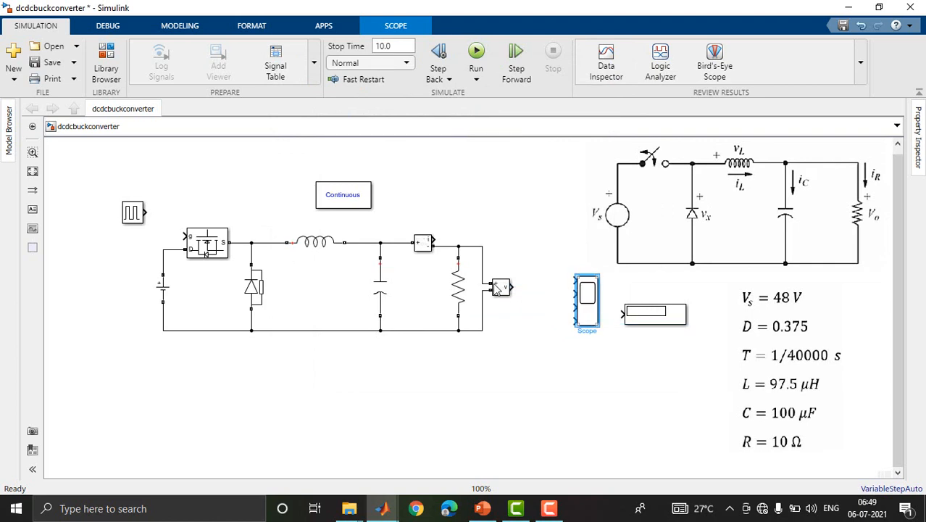
{"action": "left_click_drag", "start_coordinate": [512, 287], "coordinate": [559, 296]}
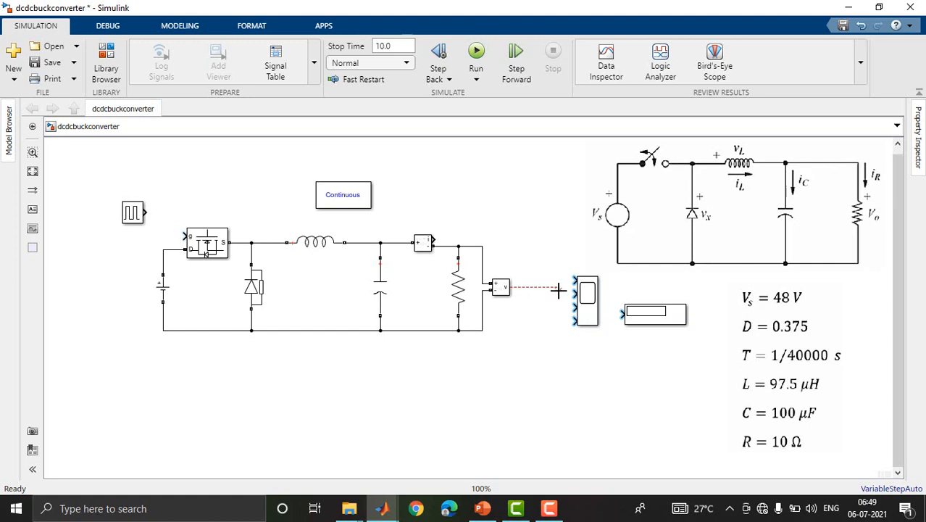
{"action": "left_click_drag", "start_coordinate": [559, 291], "coordinate": [532, 291]}
Search the block library for "goto" and add a Simulink From block and a Goto block to the model.
{"action": "left_click", "coordinate": [106, 62]}
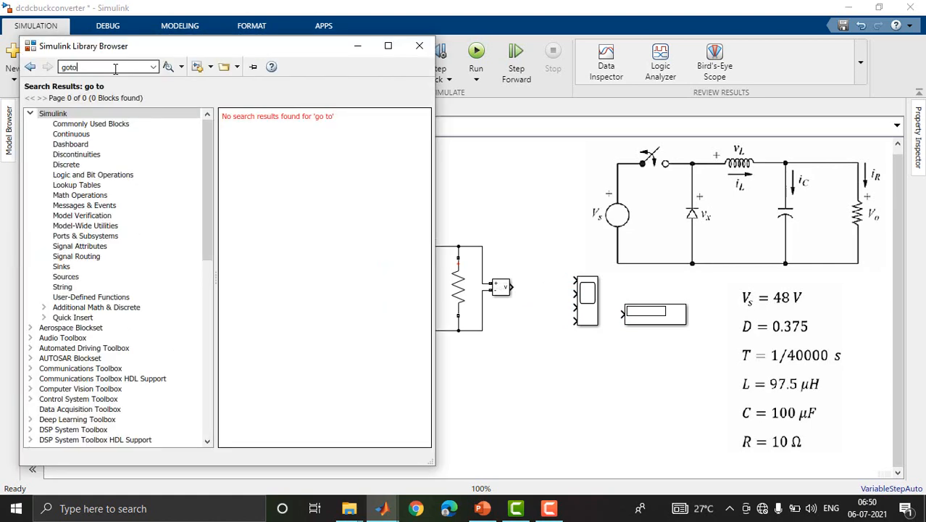
{"action": "key", "text": "Return"}
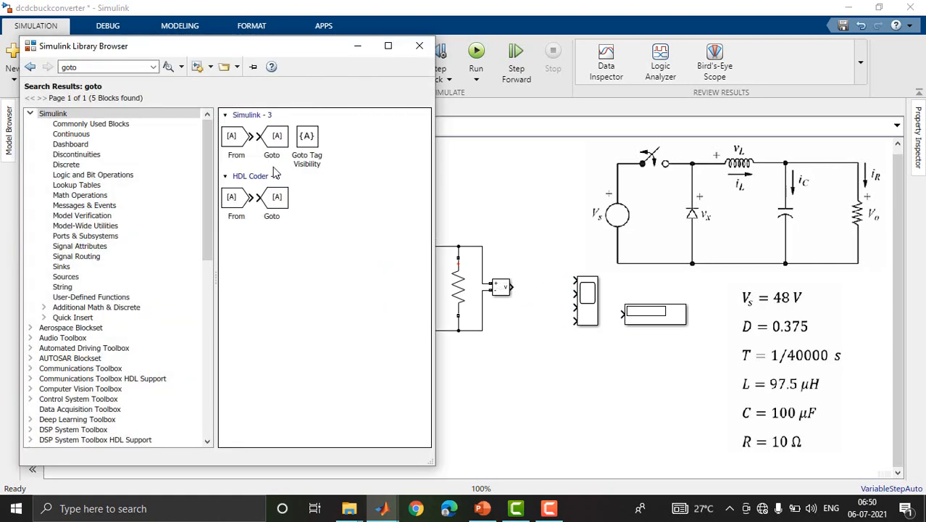
{"action": "left_click", "coordinate": [239, 145]}
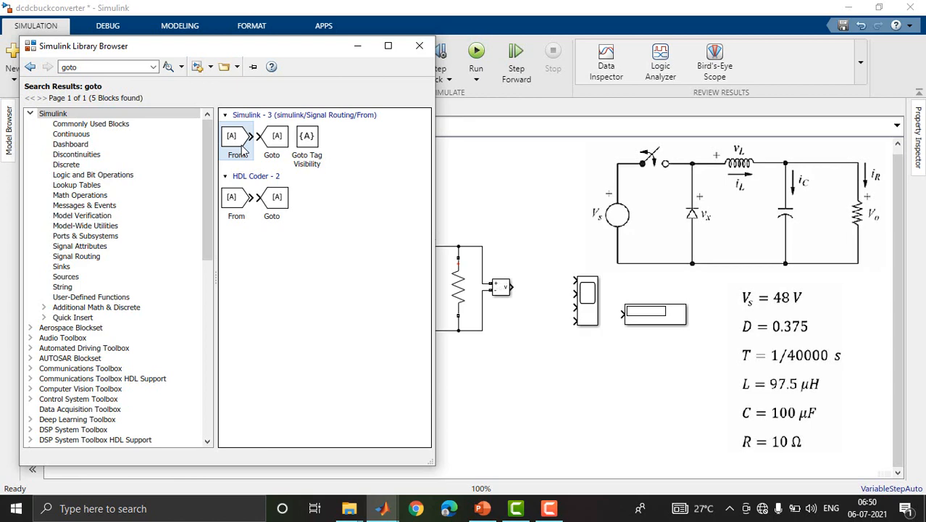
{"action": "right_click", "coordinate": [243, 149]}
{"action": "left_click", "coordinate": [267, 151]}
{"action": "right_click", "coordinate": [275, 141]}
{"action": "left_click", "coordinate": [312, 145]}
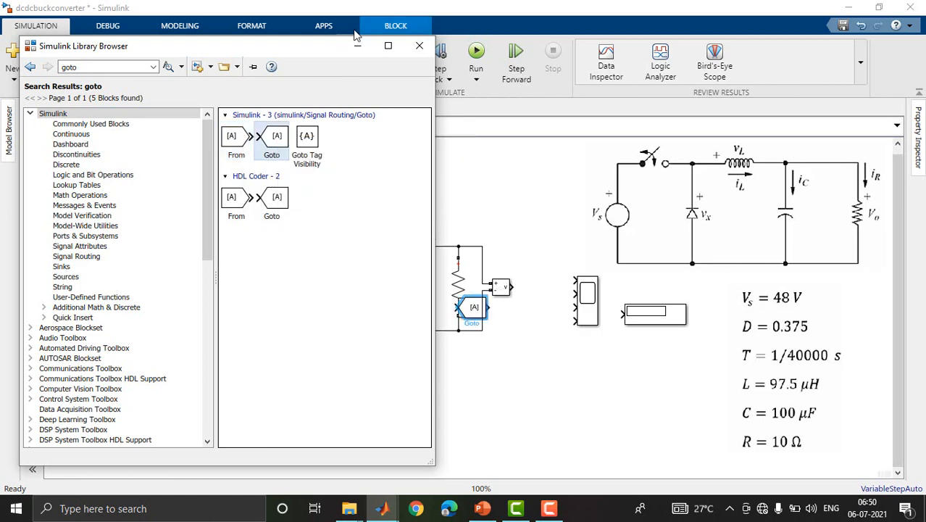
Place the Goto block above the Mosfet and wire the pulse generator output to it and to the Mosfet gate.
{"action": "left_click", "coordinate": [358, 45]}
{"action": "mouse_move", "coordinate": [473, 308]}
{"action": "left_mouse_down"}
{"action": "mouse_move", "coordinate": [275, 264]}
{"action": "mouse_move", "coordinate": [200, 176]}
{"action": "mouse_move", "coordinate": [154, 211]}
{"action": "left_mouse_up"}
{"action": "left_click_drag", "start_coordinate": [203, 181], "coordinate": [209, 210]}
Copy the Voltage Measurement block beside the DC source, flip it horizontally, and wire it across the source.
{"action": "left_click_drag", "start_coordinate": [502, 287], "coordinate": [121, 292]}
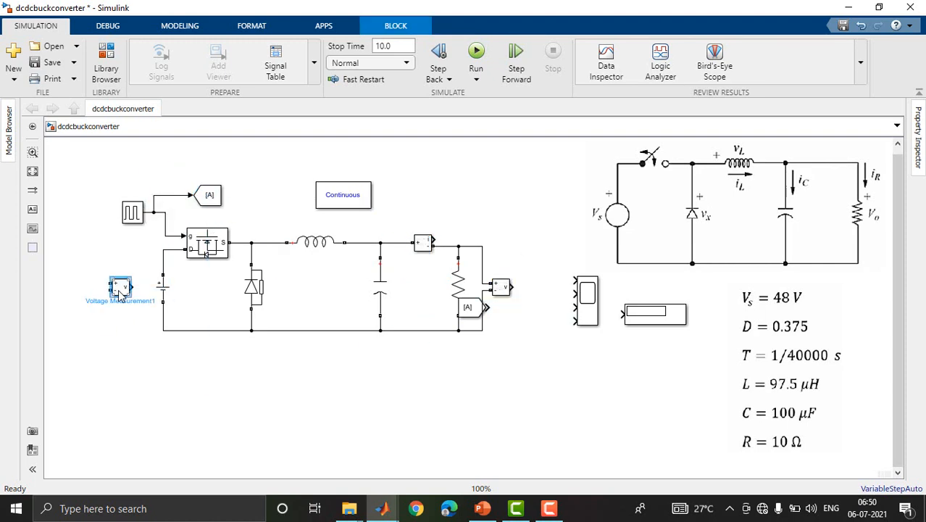
{"action": "right_click", "coordinate": [121, 292]}
{"action": "mouse_move", "coordinate": [267, 250]}
{"action": "mouse_move", "coordinate": [277, 265]}
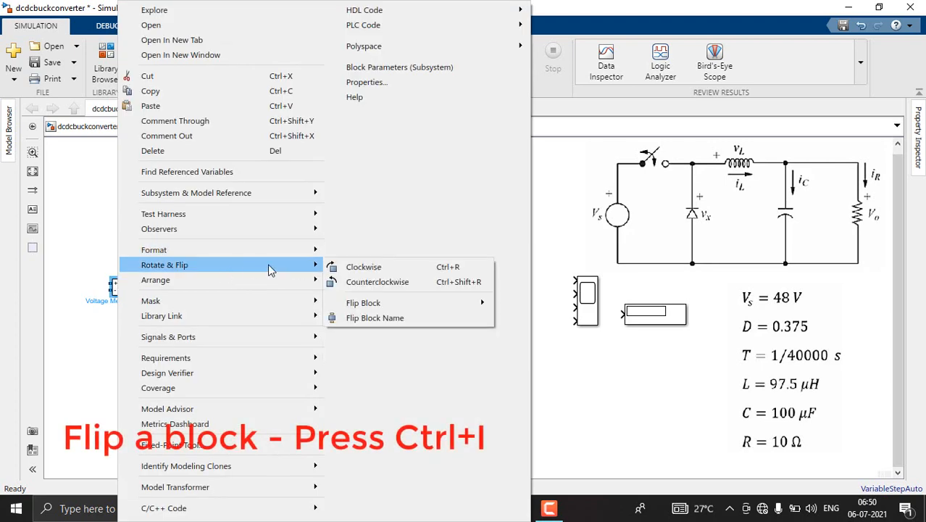
{"action": "mouse_move", "coordinate": [381, 303]}
{"action": "left_click", "coordinate": [532, 304]}
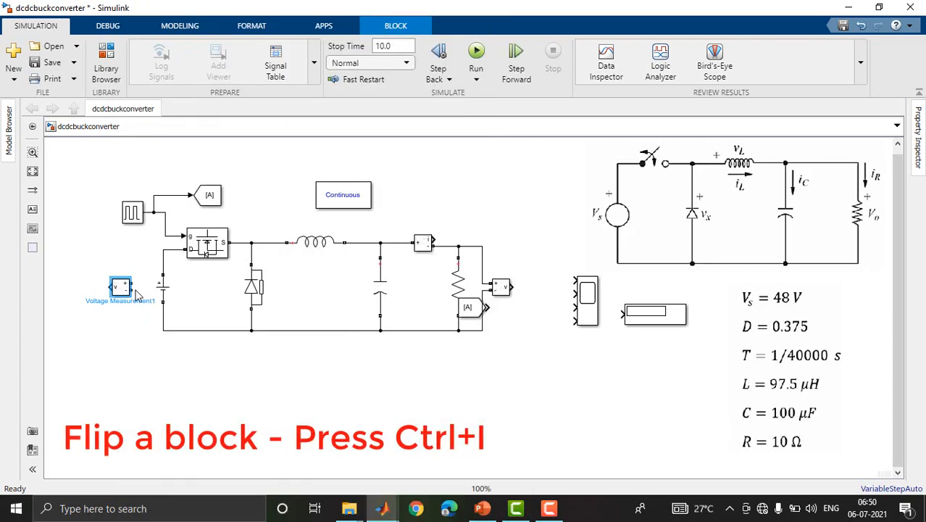
{"action": "left_click_drag", "start_coordinate": [143, 291], "coordinate": [163, 330]}
Copy the Goto block next to Voltage Measurement1, flip it, and connect it to that measurement's output.
{"action": "left_click", "coordinate": [209, 196]}
{"action": "left_click_drag", "start_coordinate": [209, 197], "coordinate": [86, 290]}
{"action": "right_click", "coordinate": [87, 292]}
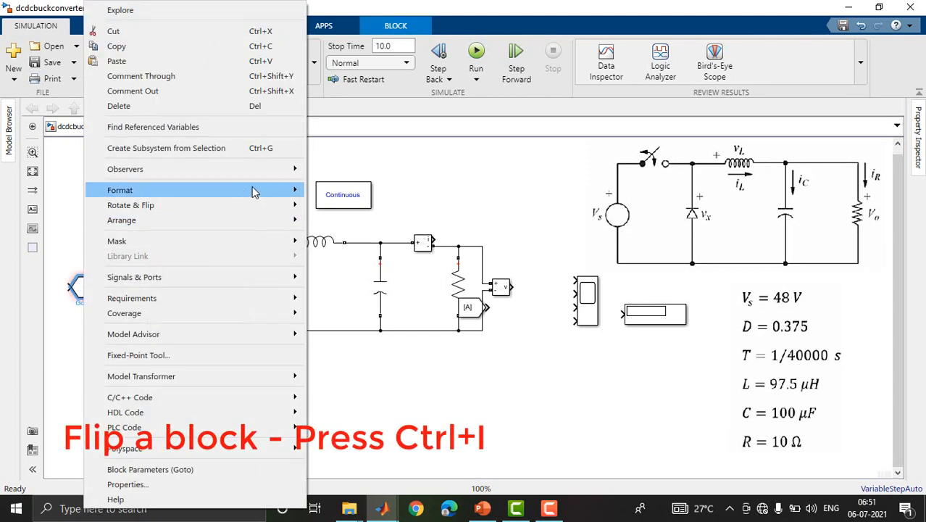
{"action": "mouse_move", "coordinate": [279, 205]}
{"action": "left_click", "coordinate": [346, 244]}
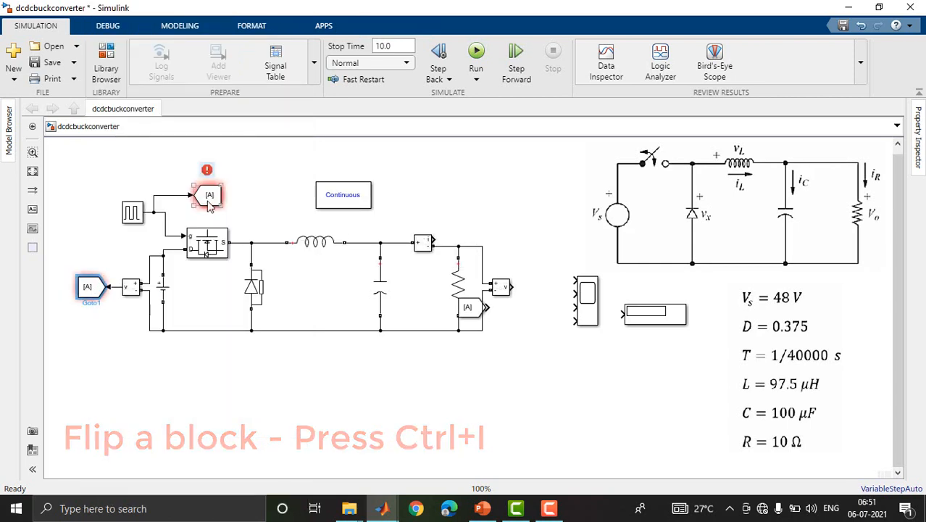
Copy the Goto block to the outputs of the Current Measurement and the load Voltage Measurement, and connect both copies.
{"action": "mouse_move", "coordinate": [209, 200]}
{"action": "left_mouse_down"}
{"action": "mouse_move", "coordinate": [467, 215]}
{"action": "mouse_move", "coordinate": [433, 242]}
{"action": "left_mouse_up"}
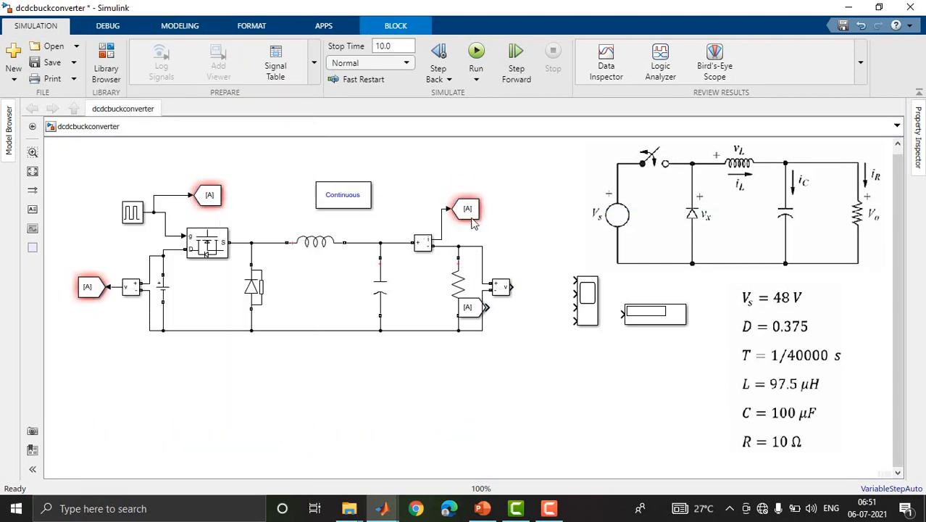
{"action": "left_click_drag", "start_coordinate": [467, 210], "coordinate": [411, 395]}
Place the From block and an enlarged Scope below the circuit, and connect a From copy to each of the four Scope inputs.
{"action": "left_click_drag", "start_coordinate": [467, 308], "coordinate": [361, 375]}
{"action": "left_click", "coordinate": [416, 413]}
{"action": "left_click_drag", "start_coordinate": [427, 425], "coordinate": [444, 447]}
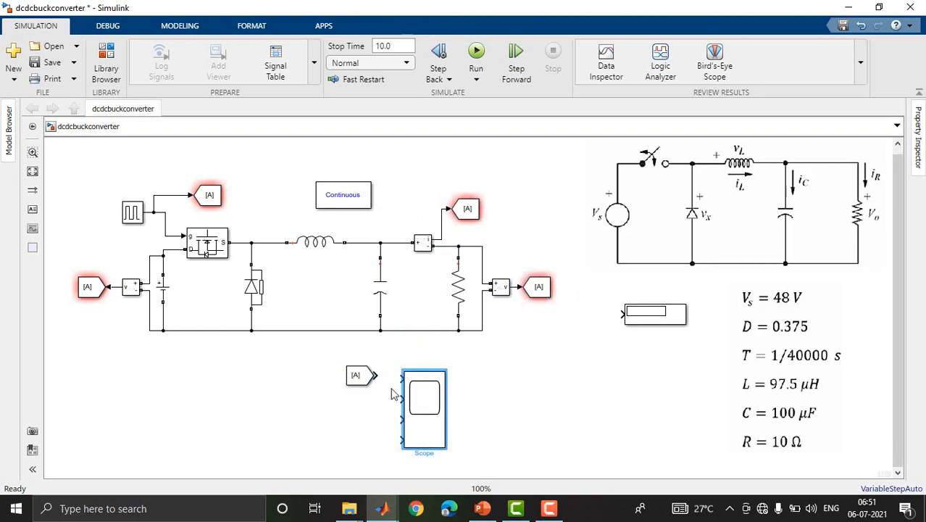
{"action": "left_click_drag", "start_coordinate": [358, 379], "coordinate": [359, 442]}
{"action": "left_click_drag", "start_coordinate": [375, 398], "coordinate": [399, 439]}
Move the Display block near the load Voltage Measurement and connect it to that measurement's output.
{"action": "left_click", "coordinate": [639, 322]}
{"action": "left_click_drag", "start_coordinate": [639, 322], "coordinate": [511, 287]}
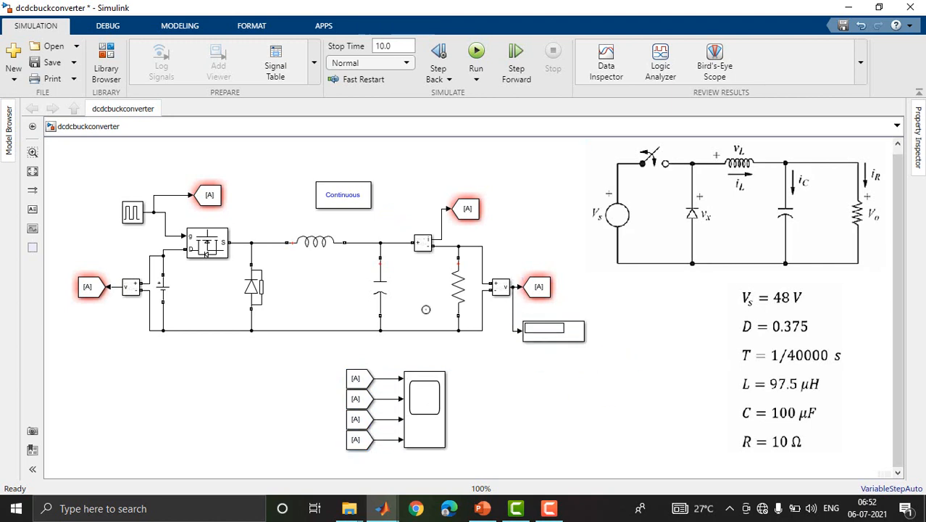
{"action": "left_click", "coordinate": [208, 197]}
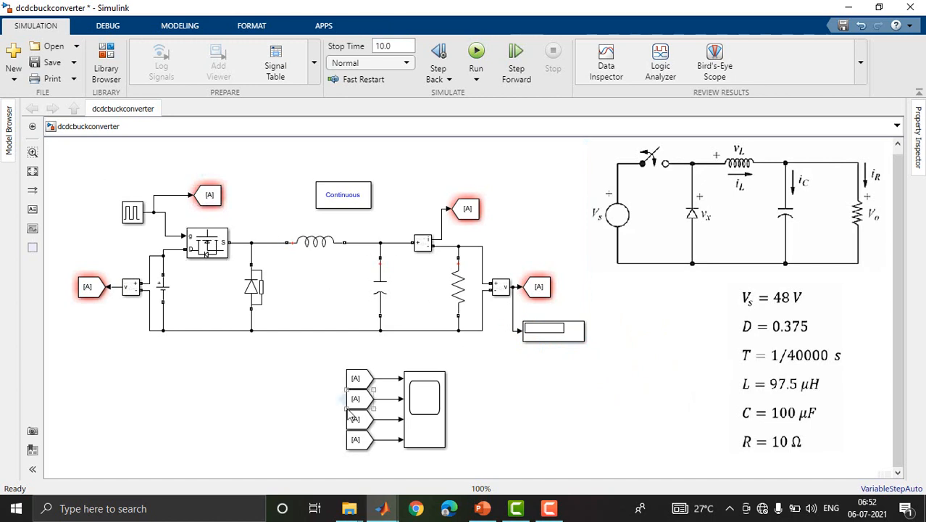
{"action": "left_click", "coordinate": [88, 287]}
{"action": "left_click", "coordinate": [279, 333]}
{"action": "left_click", "coordinate": [206, 194]}
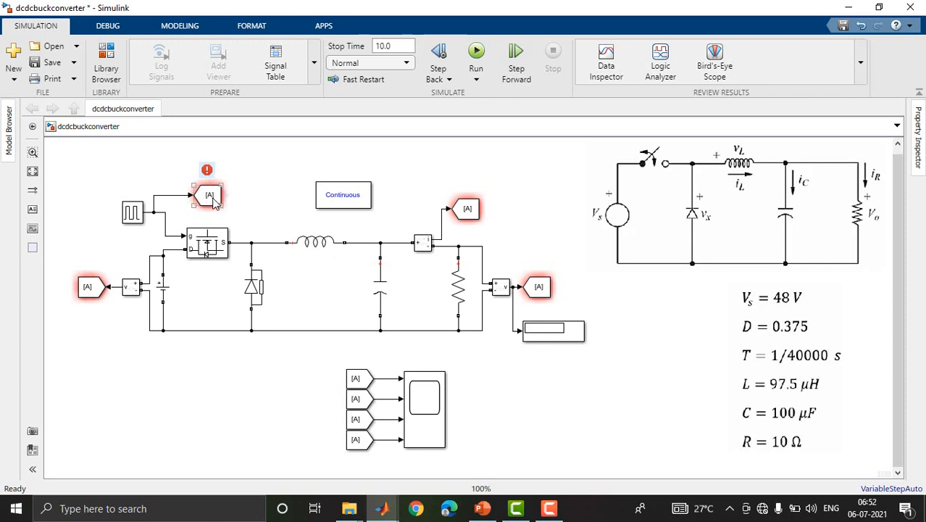
{"action": "left_click", "coordinate": [87, 287]}
Set the tag of the pulse generator's Goto block to B.
{"action": "left_click", "coordinate": [208, 197]}
{"action": "double_click", "coordinate": [210, 203]}
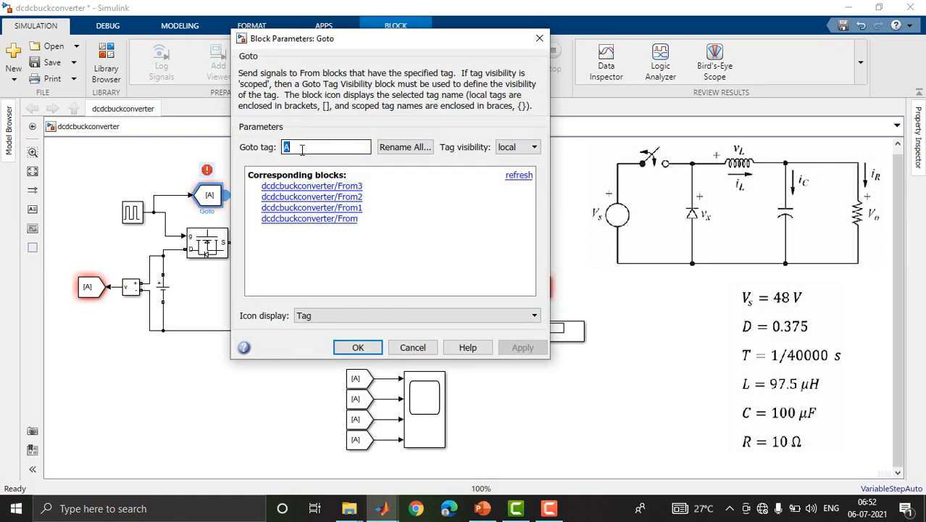
{"action": "type", "text": "B"}
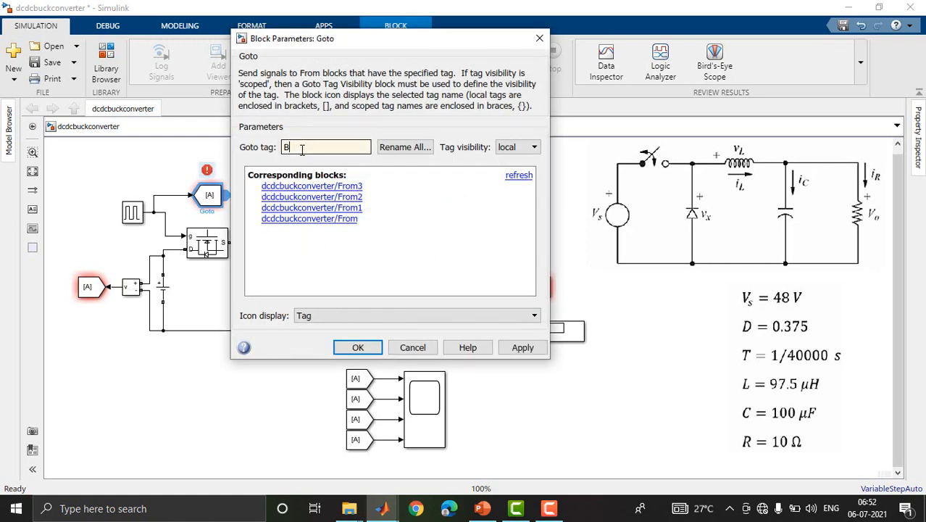
{"action": "left_click", "coordinate": [366, 349]}
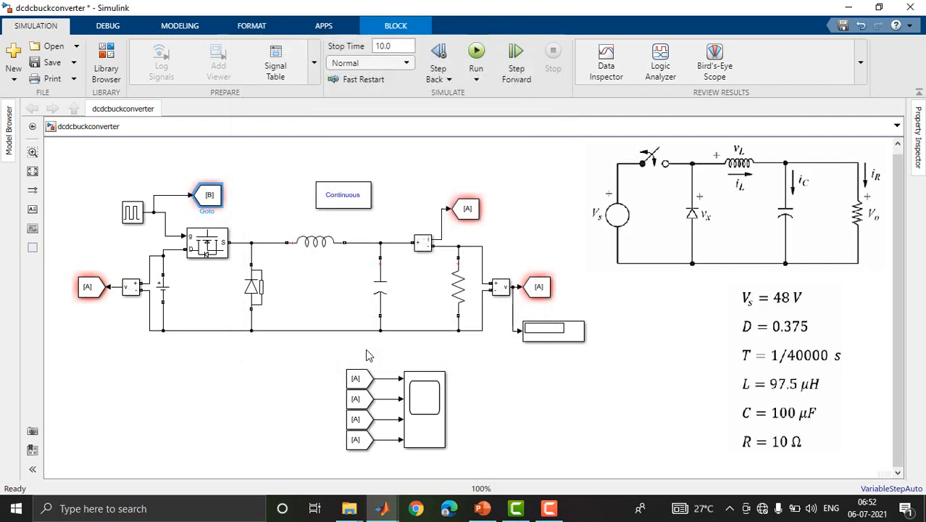
Set the tag of the Current Measurement's Goto block to C.
{"action": "double_click", "coordinate": [468, 210]}
{"action": "double_click", "coordinate": [575, 161]}
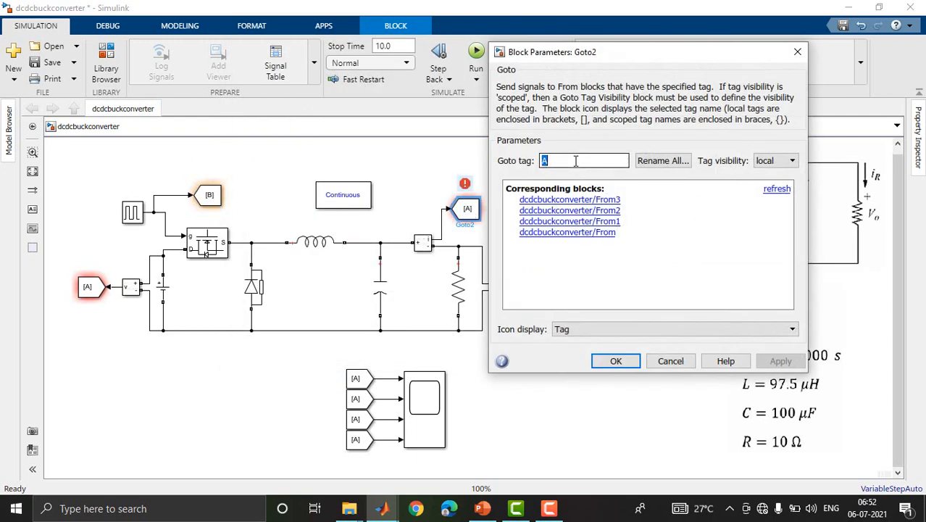
{"action": "type", "text": "C"}
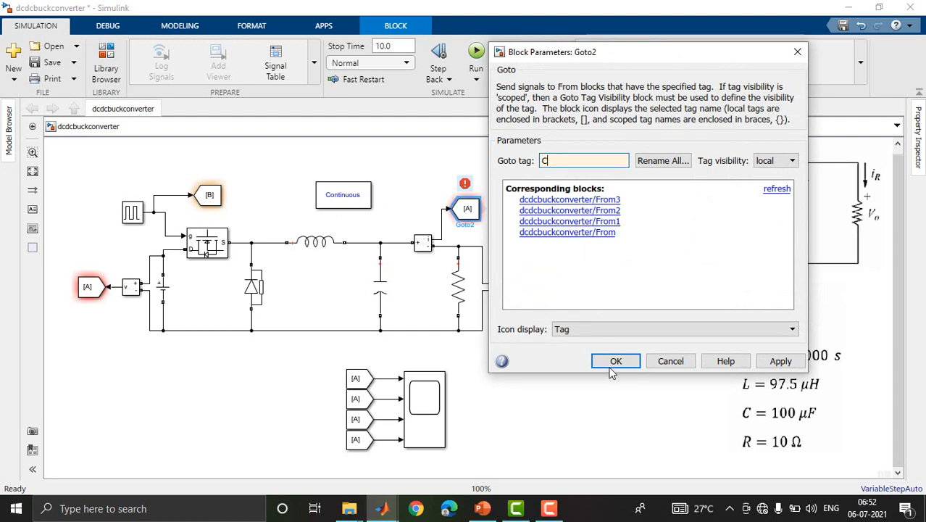
{"action": "left_click", "coordinate": [611, 365]}
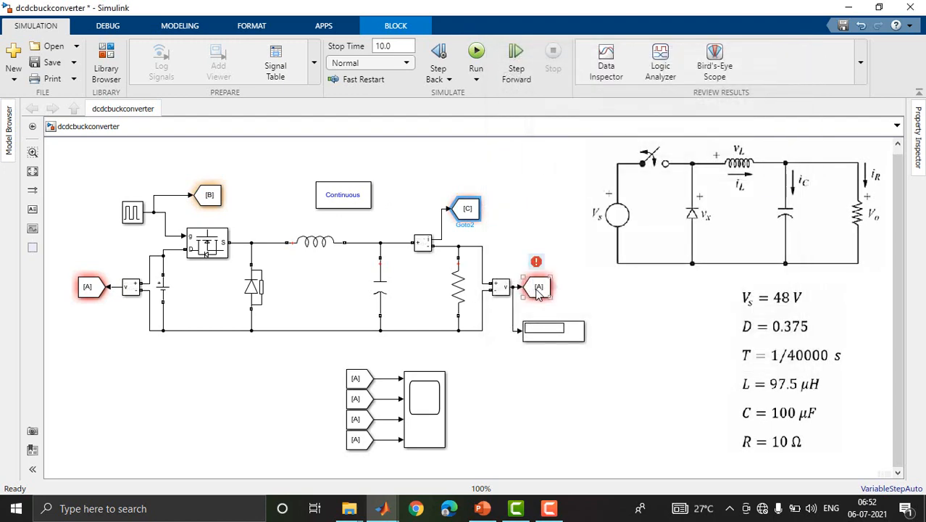
Set the tag of the load Voltage Measurement's Goto block to D.
{"action": "double_click", "coordinate": [539, 288]}
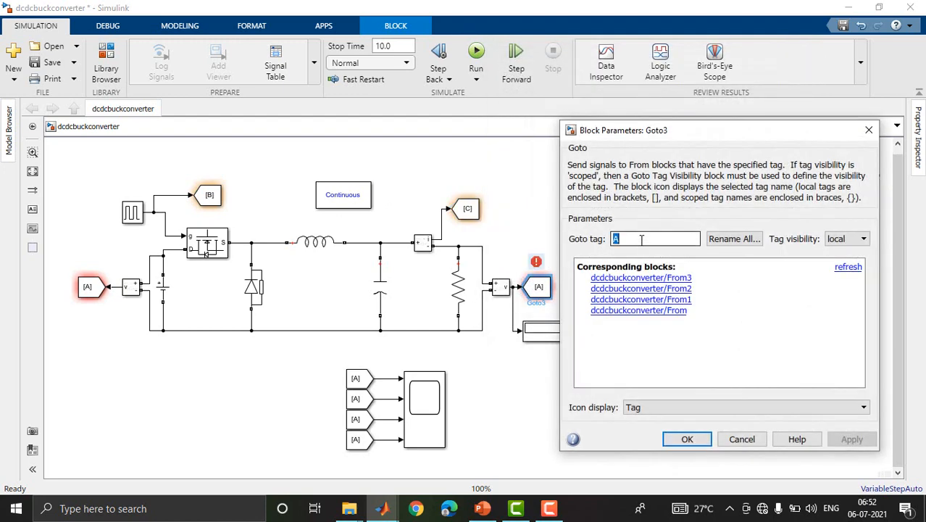
{"action": "type", "text": "D"}
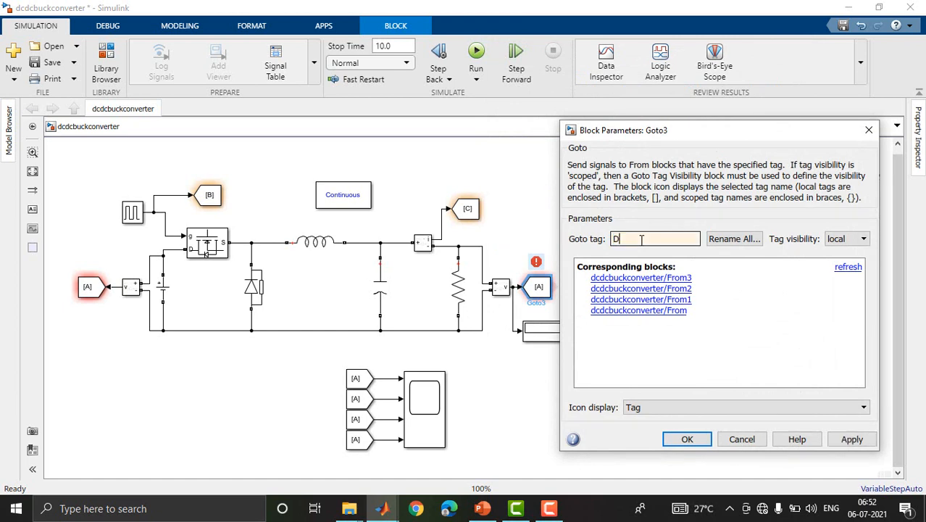
{"action": "left_click", "coordinate": [685, 440]}
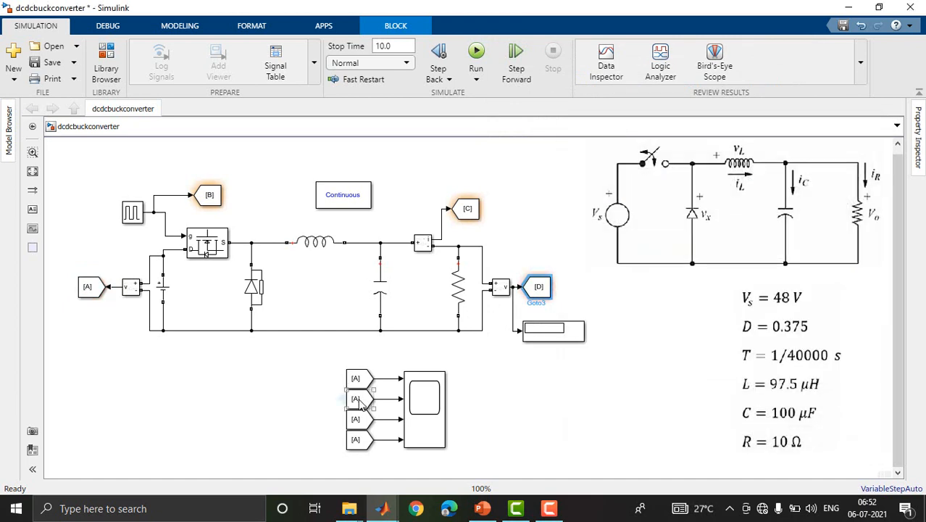
Set the Goto tag of the From block feeding the second Scope input to B.
{"action": "left_click", "coordinate": [360, 382]}
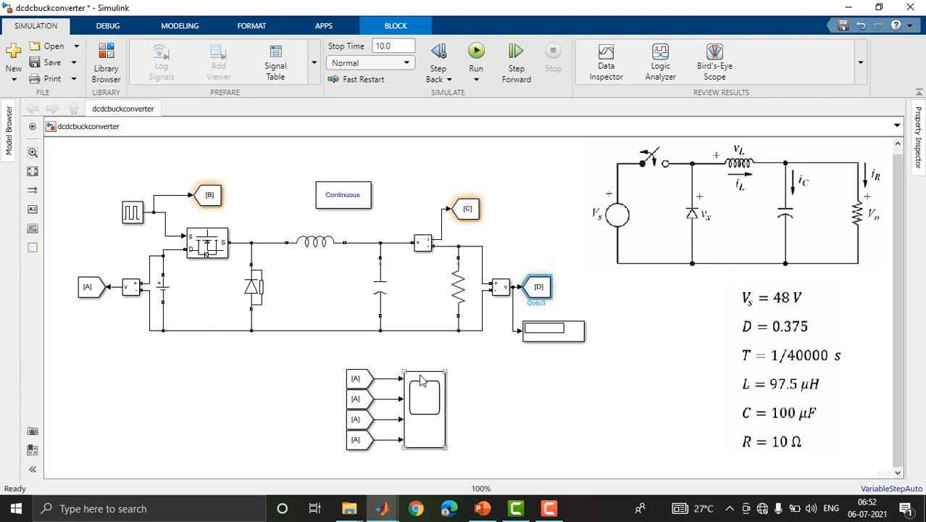
{"action": "left_click", "coordinate": [355, 399]}
{"action": "left_click", "coordinate": [357, 401]}
{"action": "double_click", "coordinate": [357, 401]}
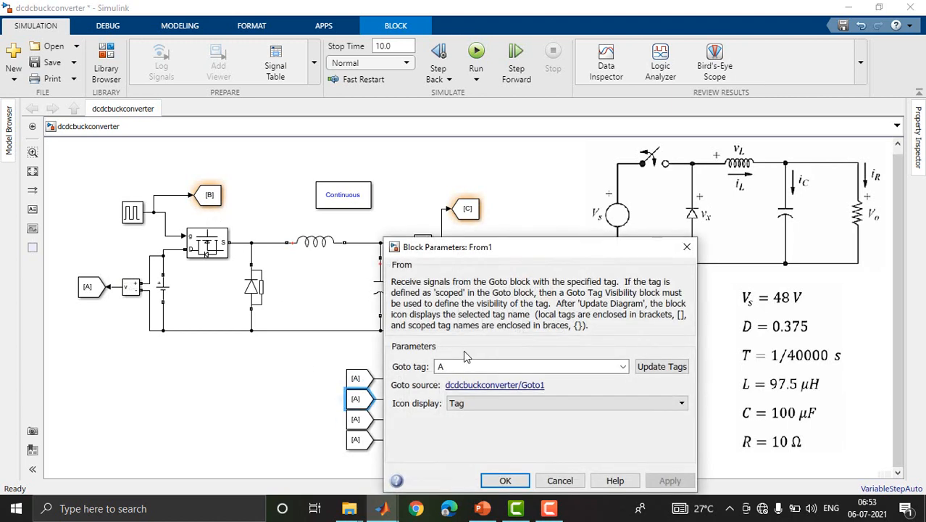
{"action": "type", "text": "B"}
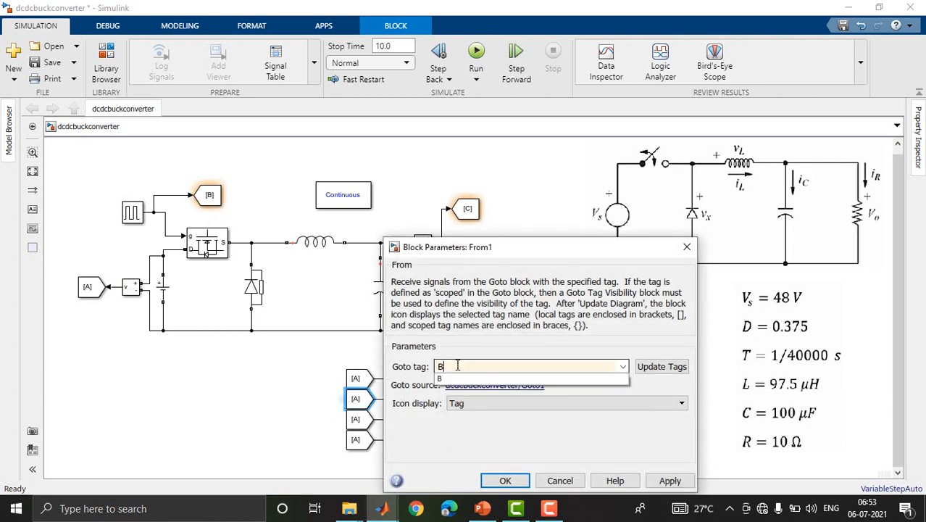
{"action": "left_click", "coordinate": [525, 482]}
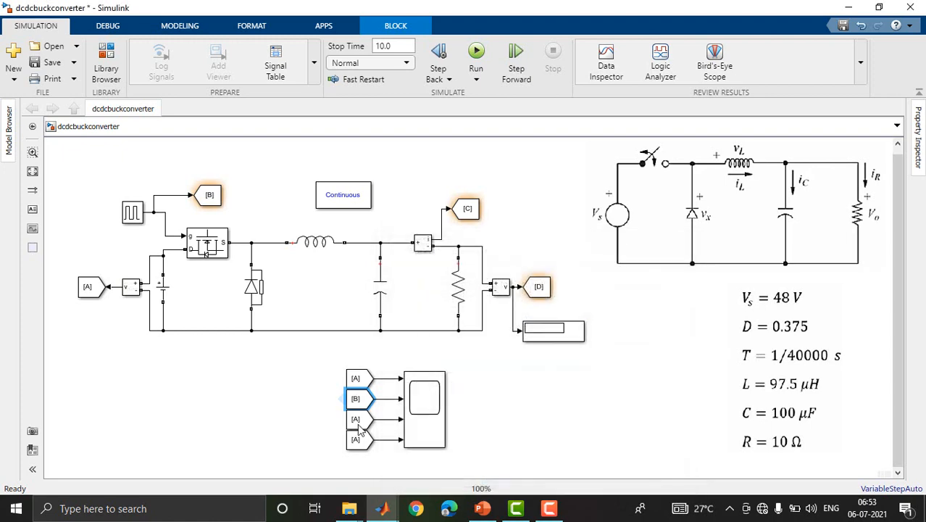
Set the Goto tag of the From block on the third Scope input to D and the one on the fourth input to C.
{"action": "left_click", "coordinate": [355, 421]}
{"action": "double_click", "coordinate": [357, 420]}
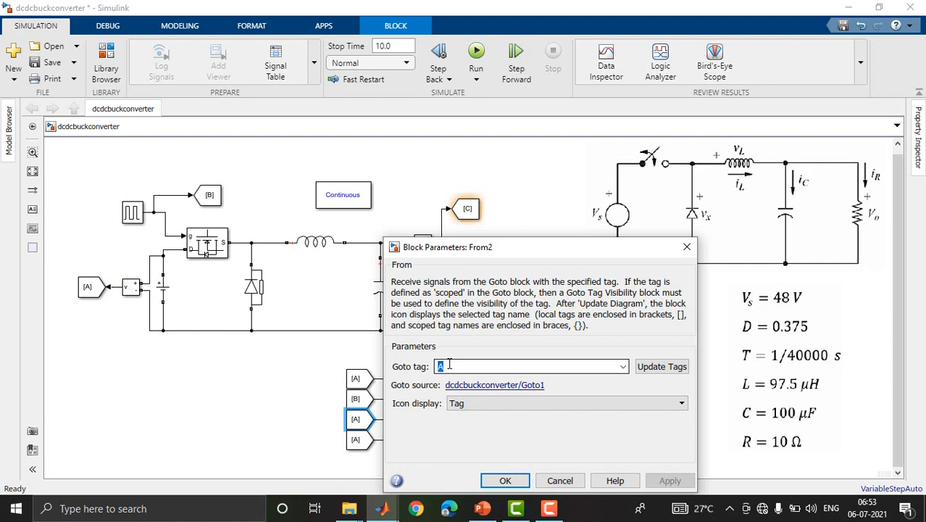
{"action": "type", "text": "D"}
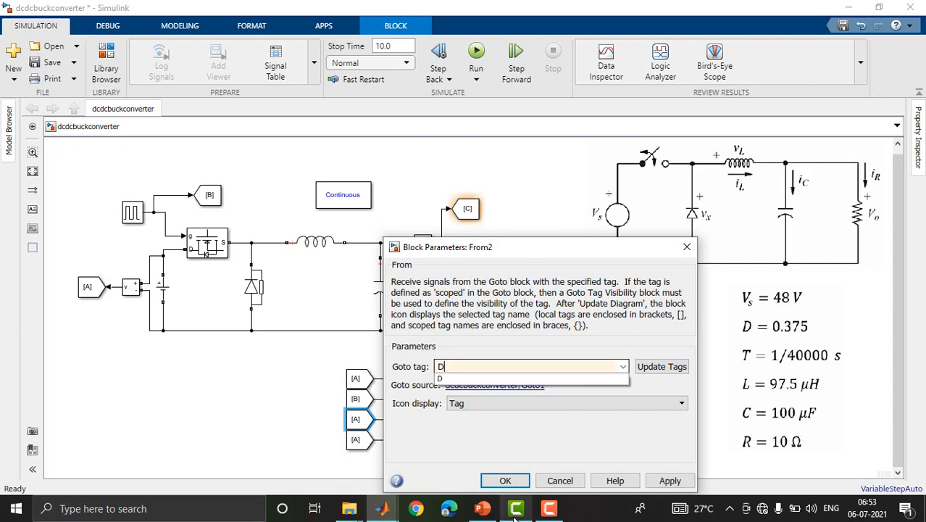
{"action": "left_click", "coordinate": [505, 481]}
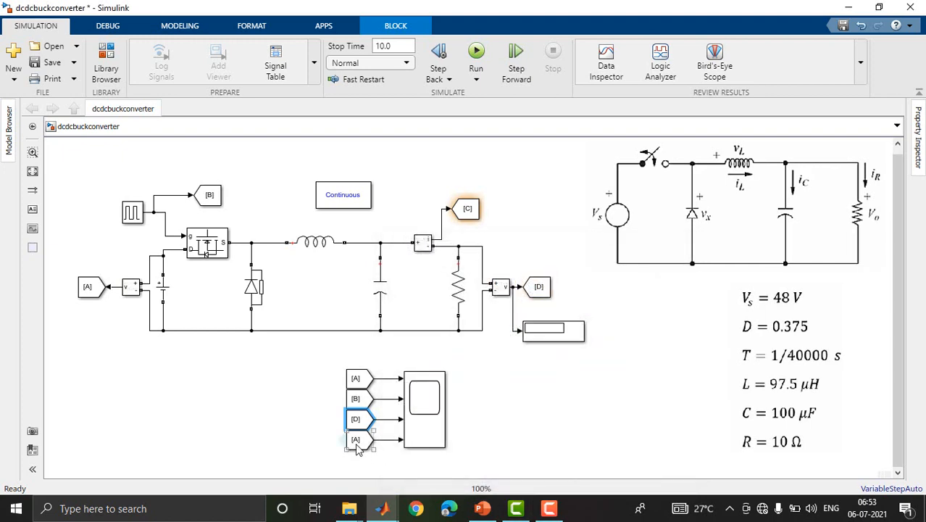
{"action": "double_click", "coordinate": [356, 440]}
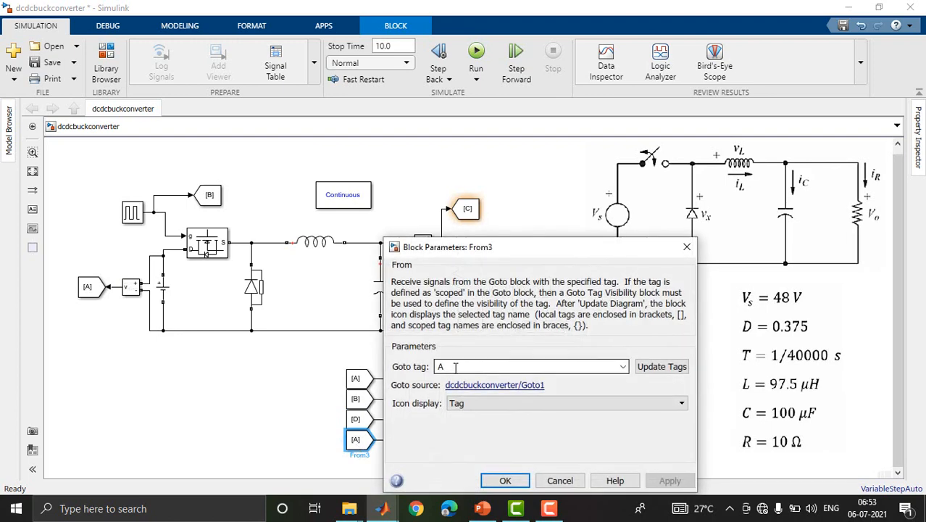
{"action": "type", "text": "C"}
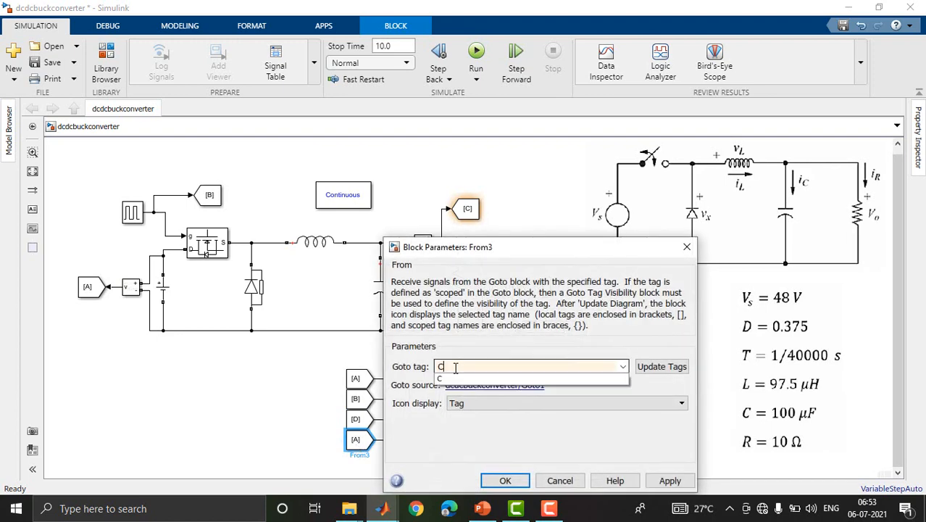
{"action": "left_click", "coordinate": [505, 480]}
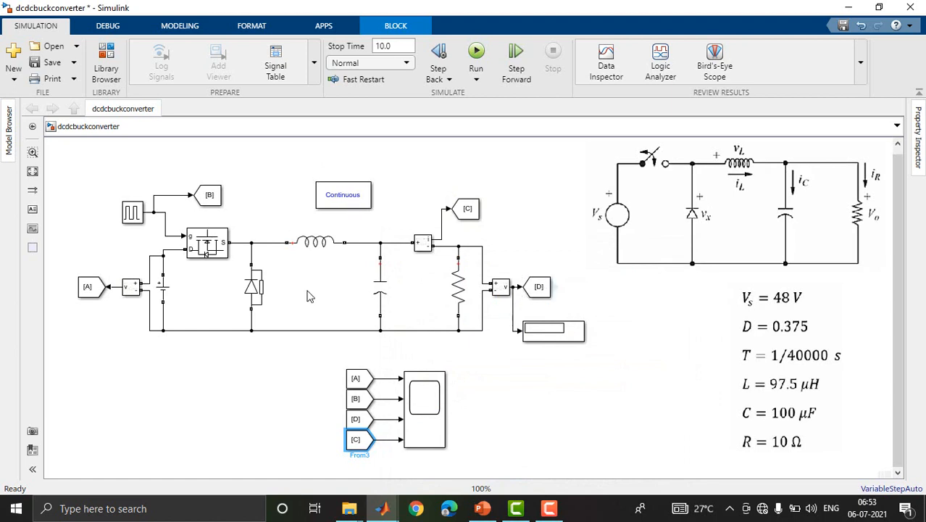
Set the amplitude of the DC Voltage Source to 48 V.
{"action": "left_click", "coordinate": [749, 333]}
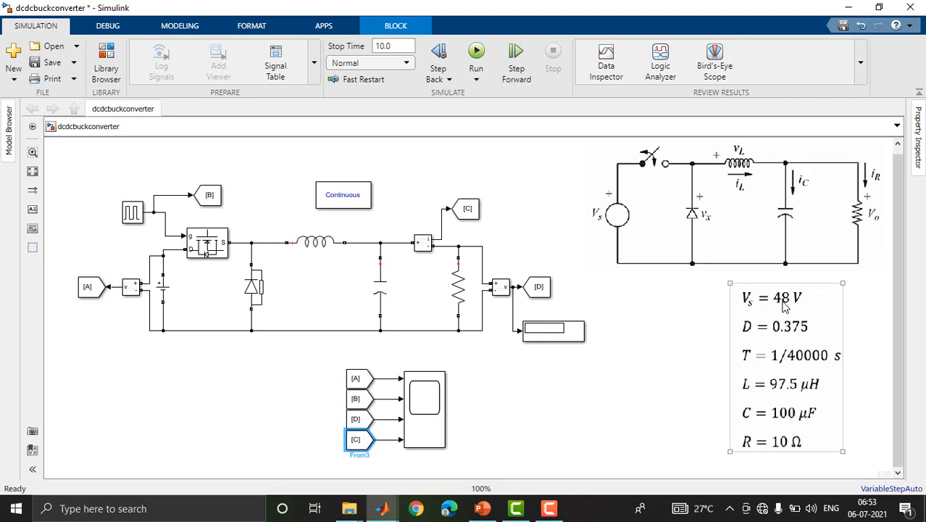
{"action": "left_click", "coordinate": [568, 299]}
{"action": "left_click", "coordinate": [163, 289]}
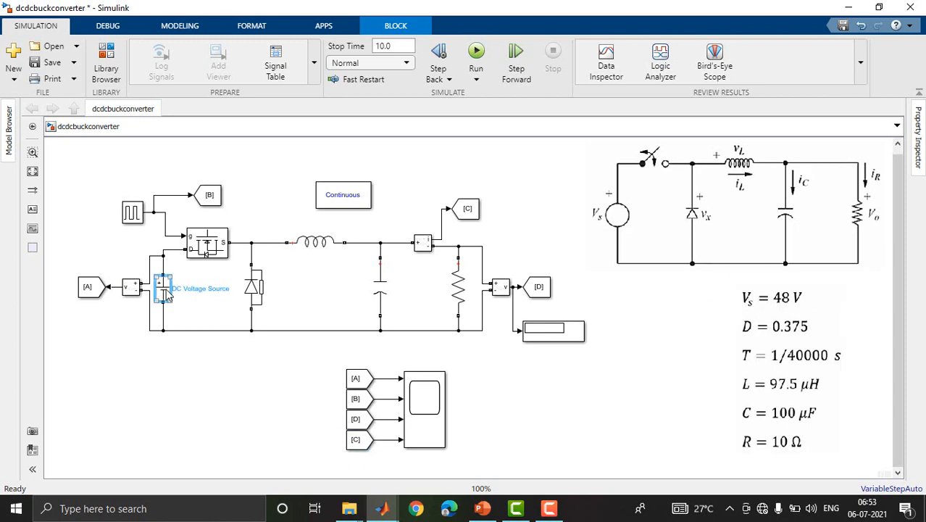
{"action": "double_click", "coordinate": [165, 290]}
{"action": "double_click", "coordinate": [209, 289]}
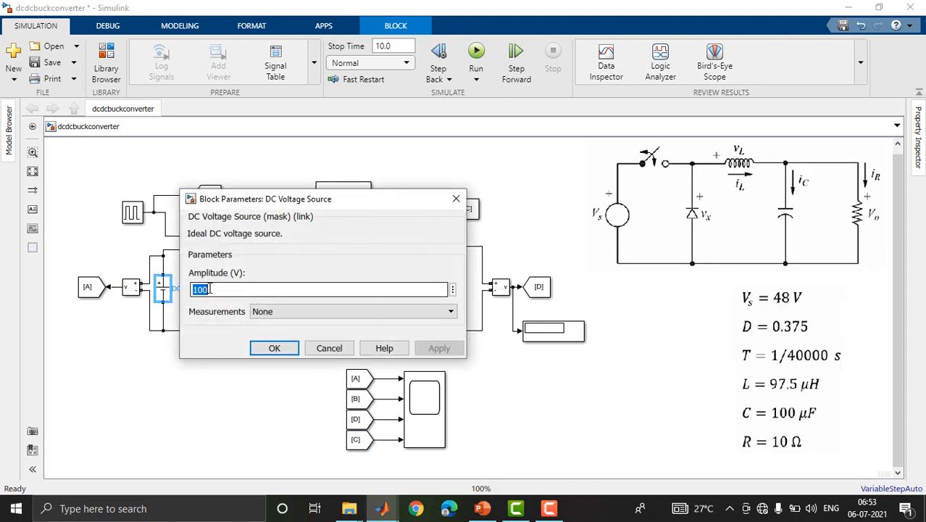
{"action": "type", "text": "48"}
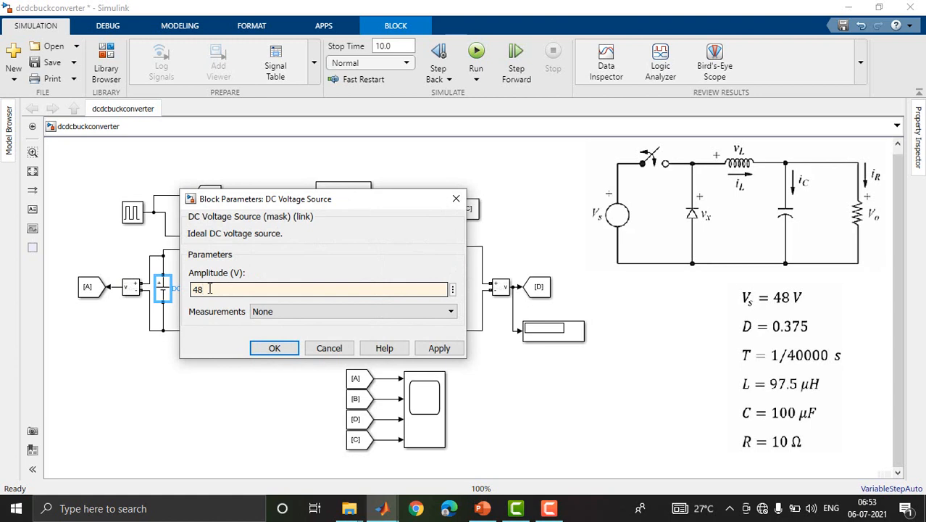
{"action": "left_click", "coordinate": [265, 349]}
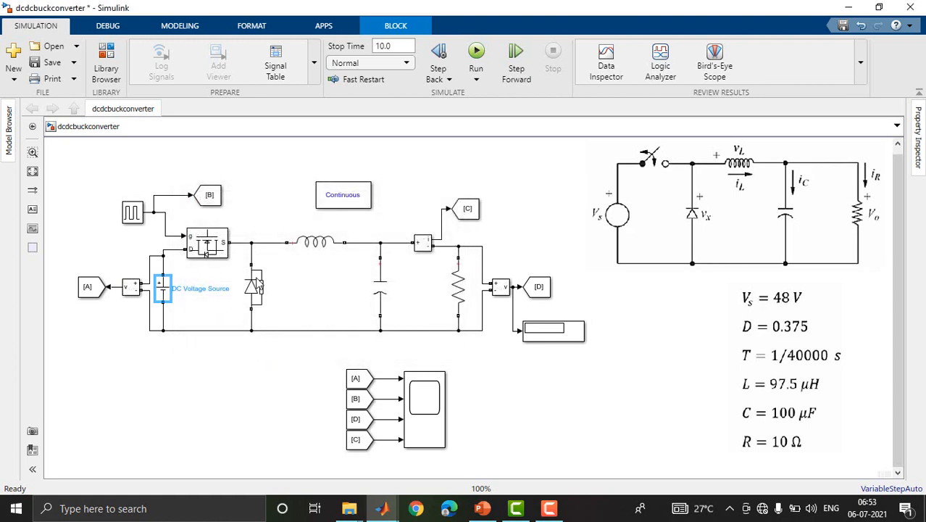
Set the inductance of the series inductor branch to 97.5e-6 H.
{"action": "double_click", "coordinate": [312, 244]}
{"action": "left_click", "coordinate": [379, 257]}
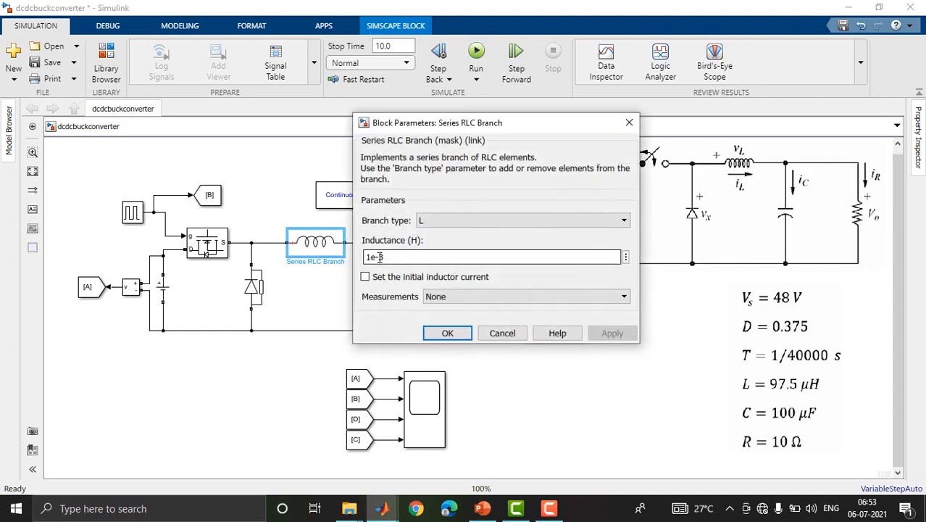
{"action": "double_click", "coordinate": [372, 257]}
{"action": "left_click", "coordinate": [372, 257]}
{"action": "key", "text": "BackSpace"}
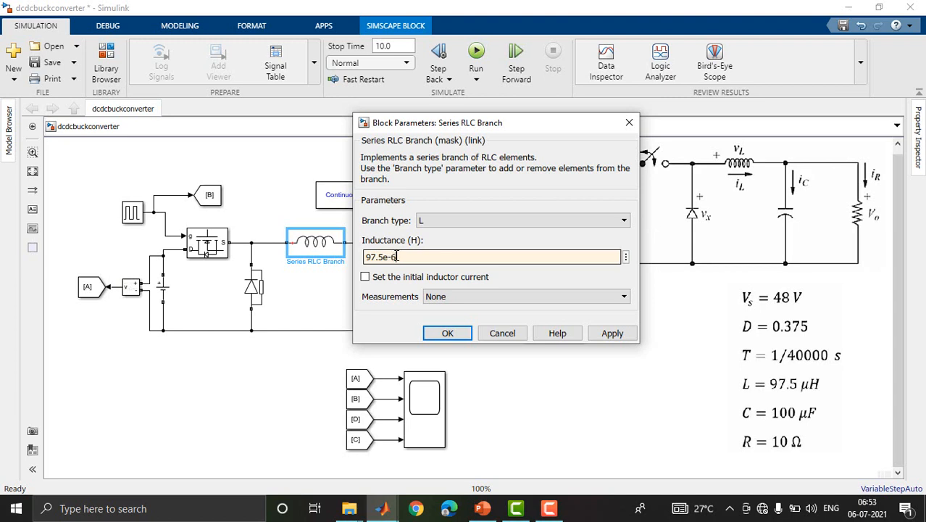
{"action": "left_click", "coordinate": [446, 333]}
Set the capacitance of the parallel capacitor branch to 100e-6 F.
{"action": "double_click", "coordinate": [384, 296]}
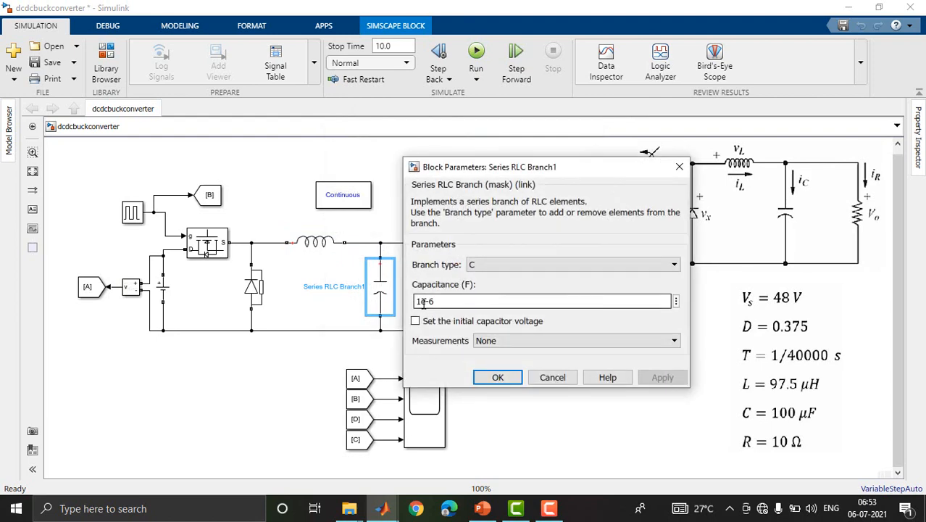
{"action": "double_click", "coordinate": [424, 303]}
{"action": "left_click", "coordinate": [425, 303]}
{"action": "type", "text": "0."}
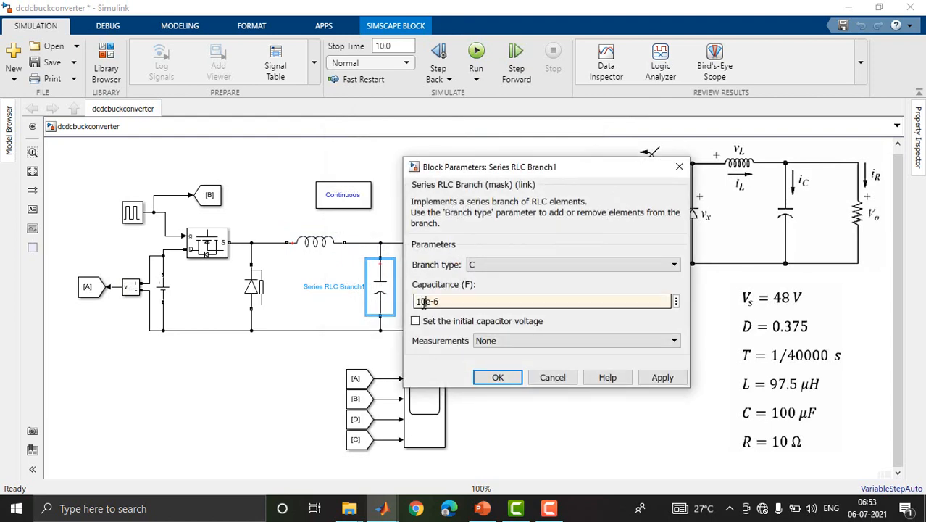
{"action": "type", "text": "0"}
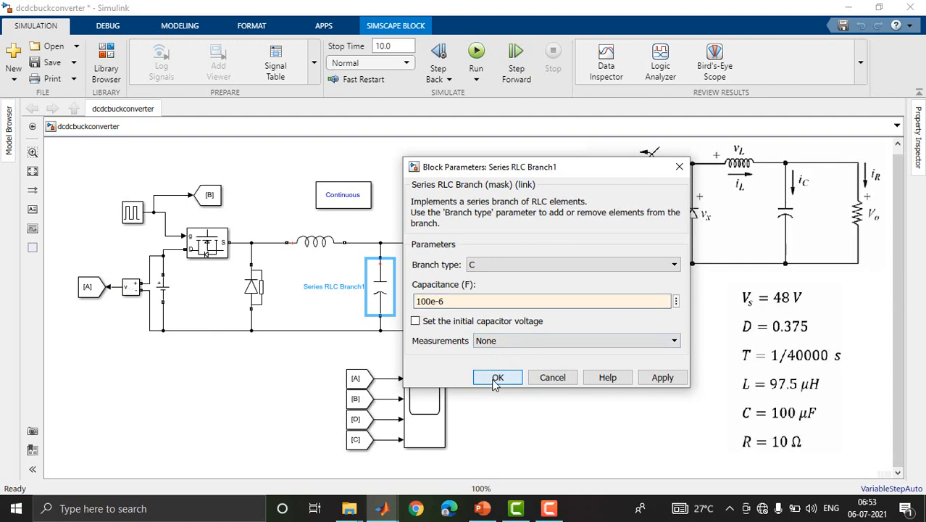
{"action": "left_click", "coordinate": [497, 377]}
Set the resistance of the load resistor branch to 10 ohms.
{"action": "double_click", "coordinate": [461, 293]}
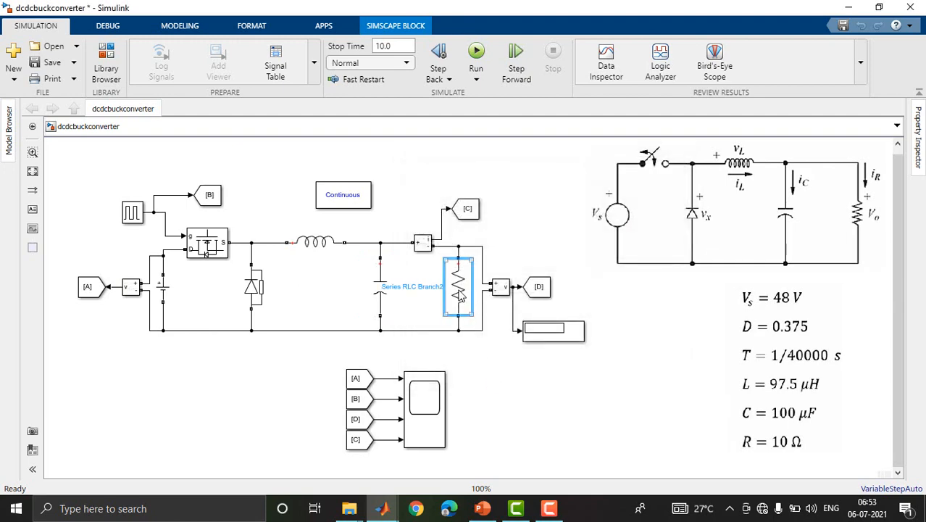
{"action": "double_click", "coordinate": [511, 309]}
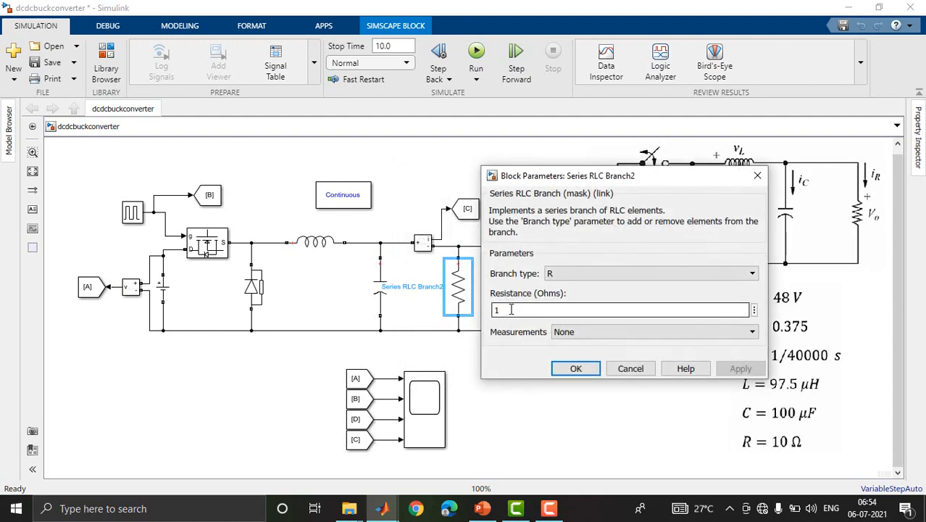
{"action": "type", "text": "0"}
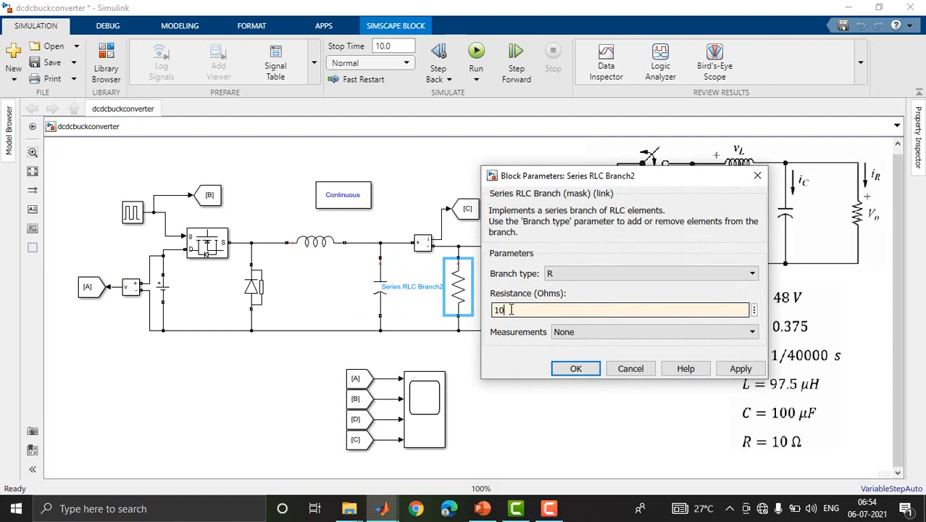
{"action": "left_click", "coordinate": [575, 370]}
Set the period of the Pulse Generator to 1/40000 seconds.
{"action": "left_click", "coordinate": [153, 210]}
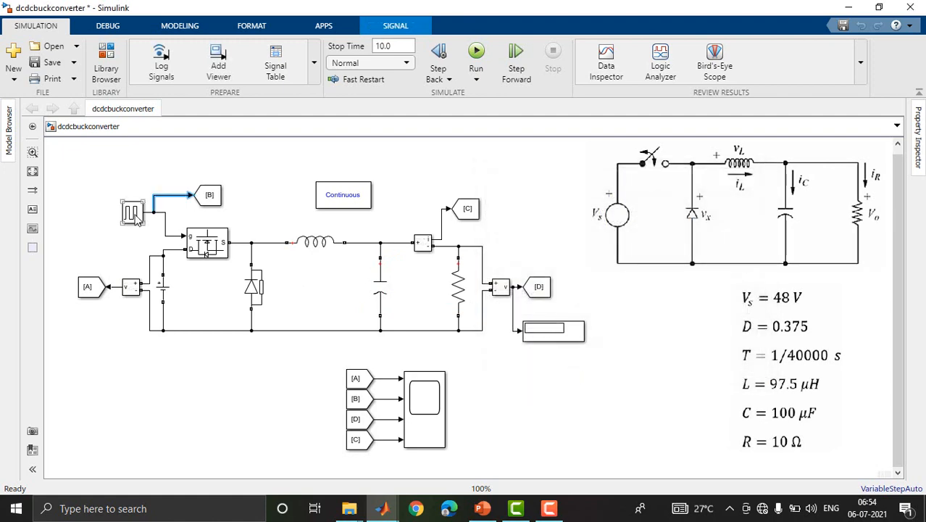
{"action": "double_click", "coordinate": [133, 214]}
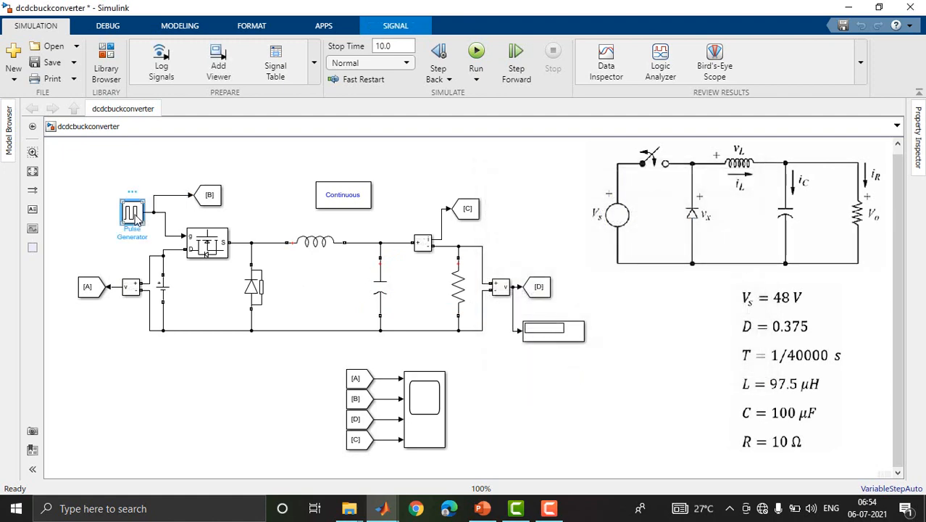
{"action": "scroll", "coordinate": [459, 136], "scroll_direction": "down", "scroll_amount": 3}
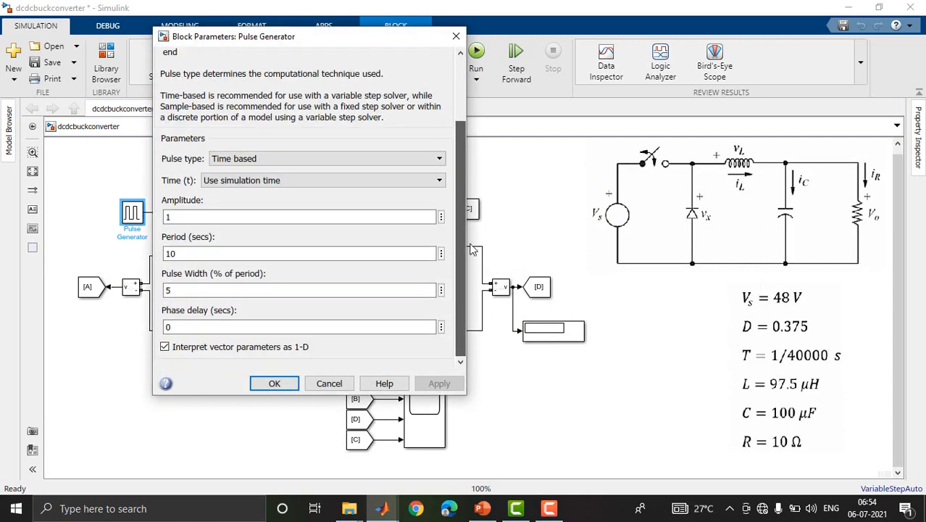
{"action": "double_click", "coordinate": [226, 218]}
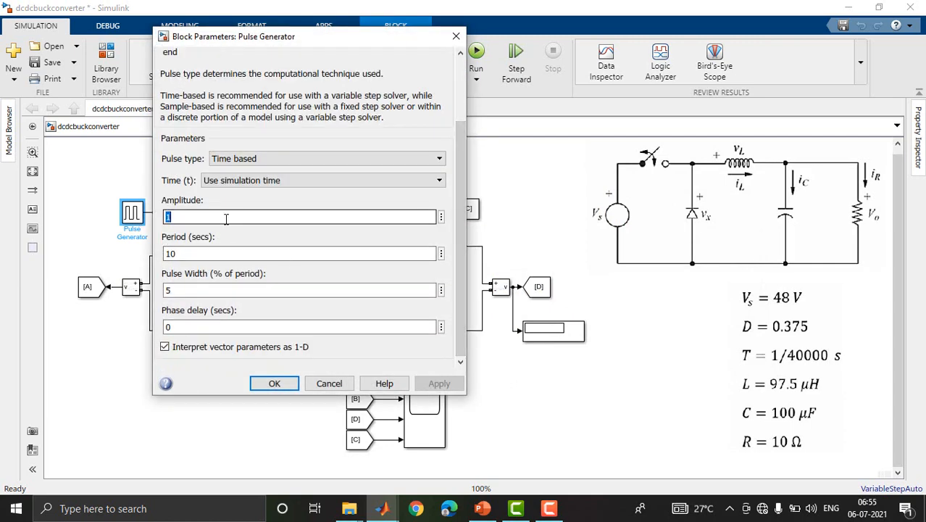
{"action": "double_click", "coordinate": [217, 255]}
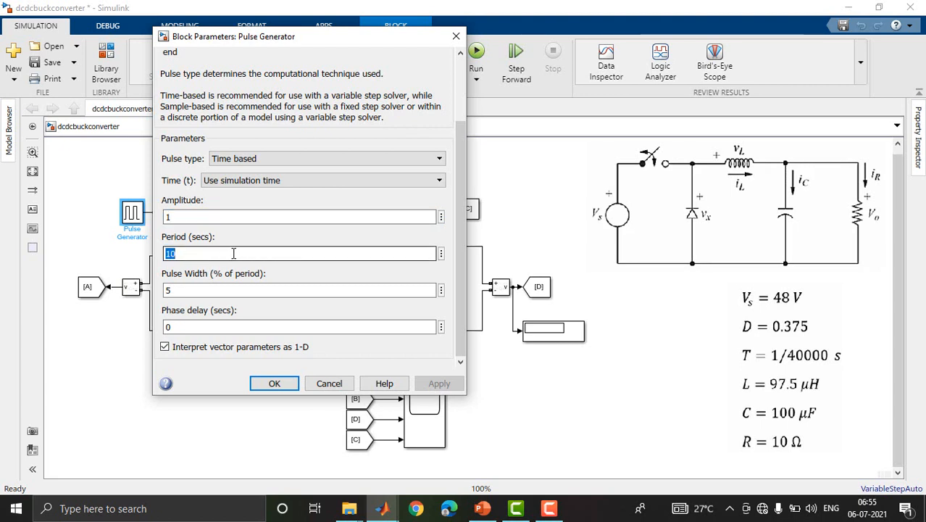
{"action": "left_click", "coordinate": [734, 400]}
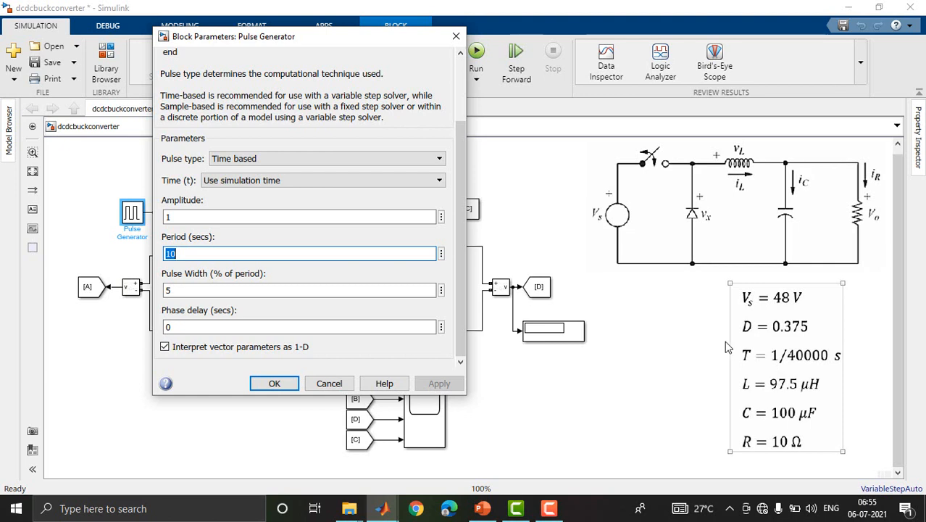
{"action": "double_click", "coordinate": [232, 258]}
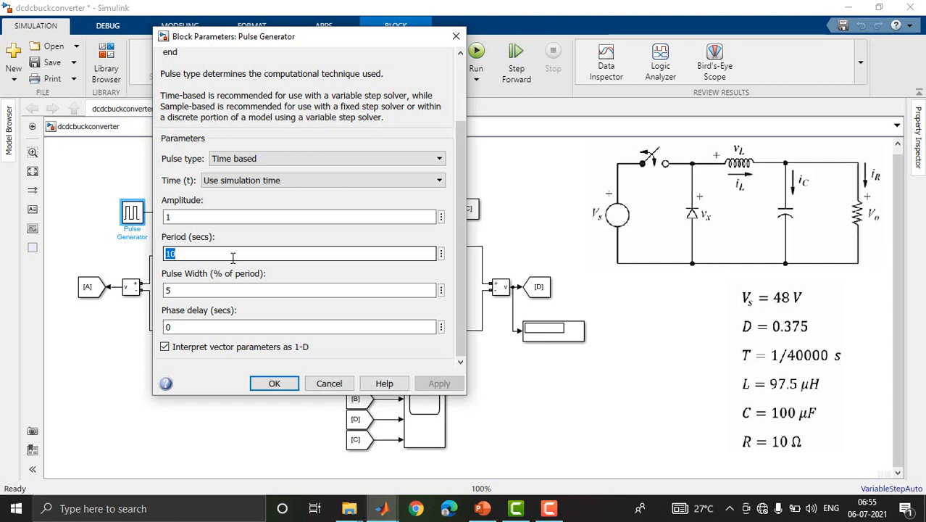
{"action": "key", "text": "BackSpace"}
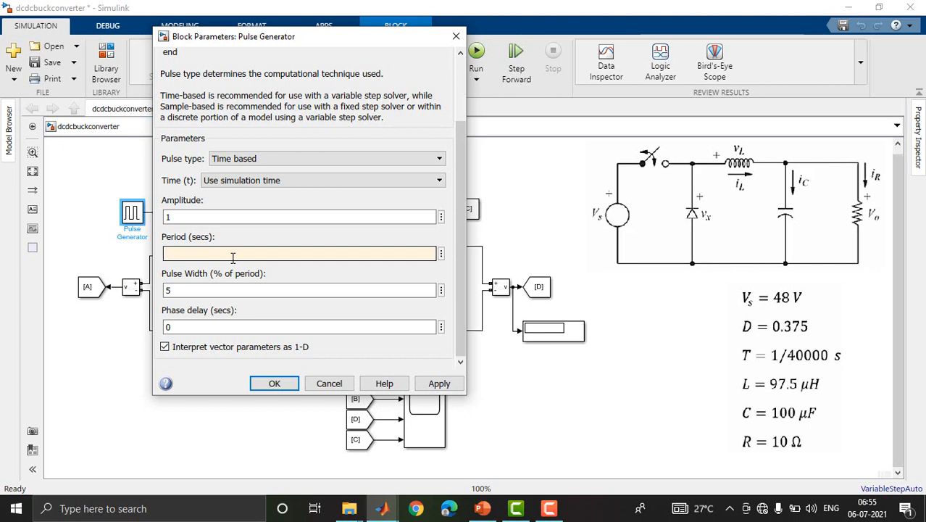
{"action": "type", "text": "1/40000"}
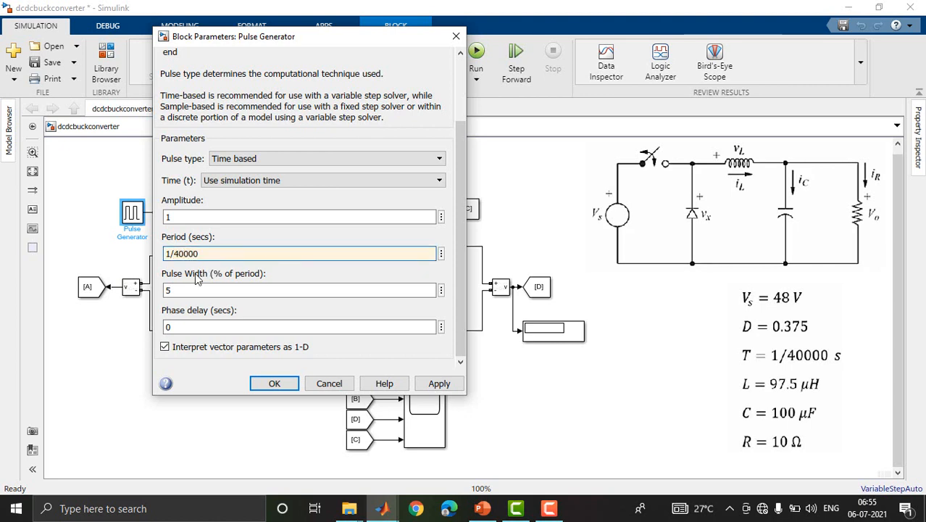
Set the pulse width of the Pulse Generator to 0.375*100 percent of the period and apply the parameters.
{"action": "double_click", "coordinate": [184, 290]}
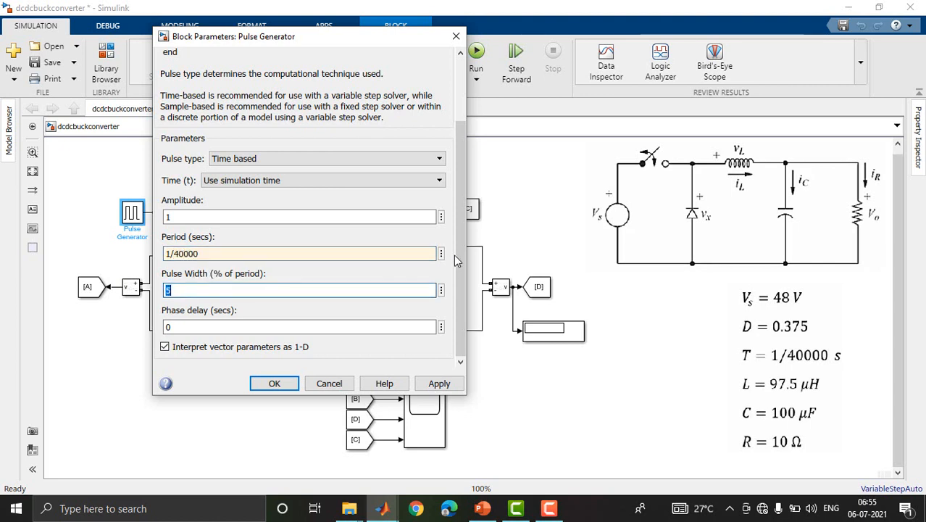
{"action": "left_click_drag", "start_coordinate": [459, 256], "coordinate": [459, 281]}
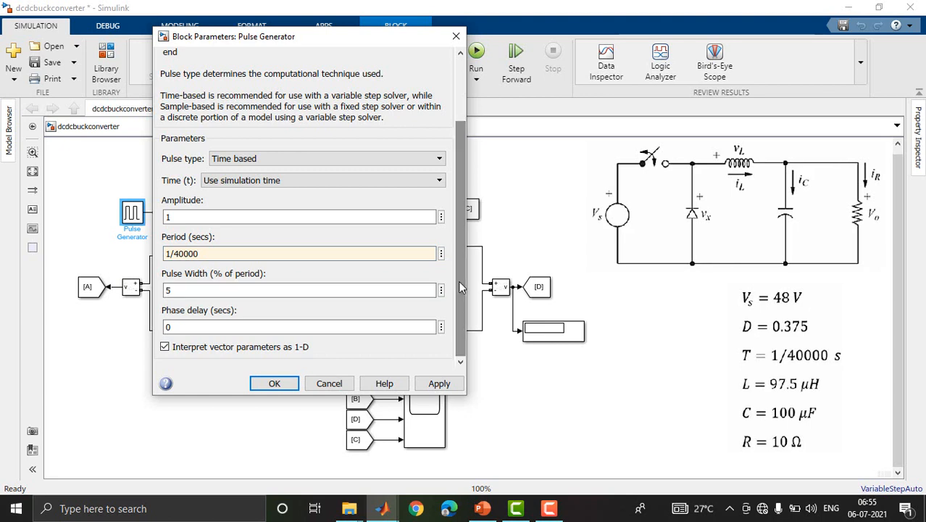
{"action": "double_click", "coordinate": [184, 290]}
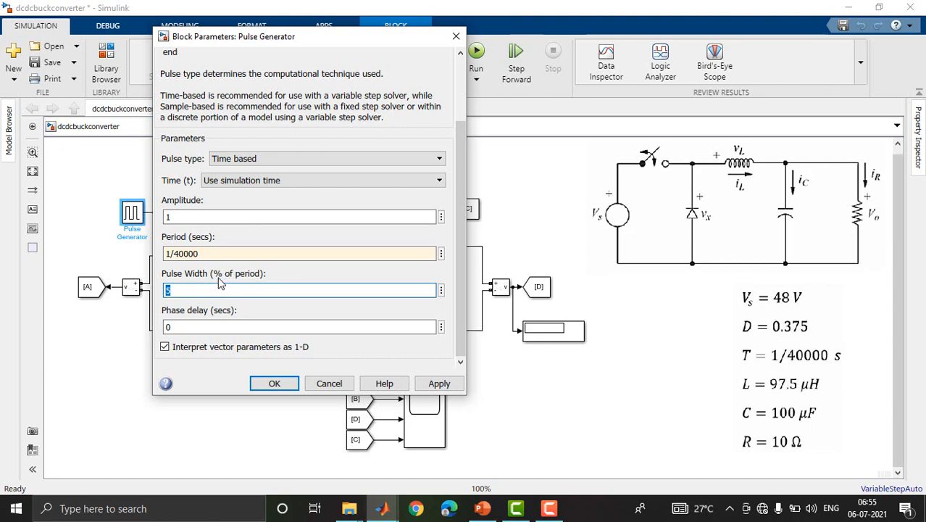
{"action": "left_click", "coordinate": [172, 292]}
{"action": "key", "text": "BackSpace"}
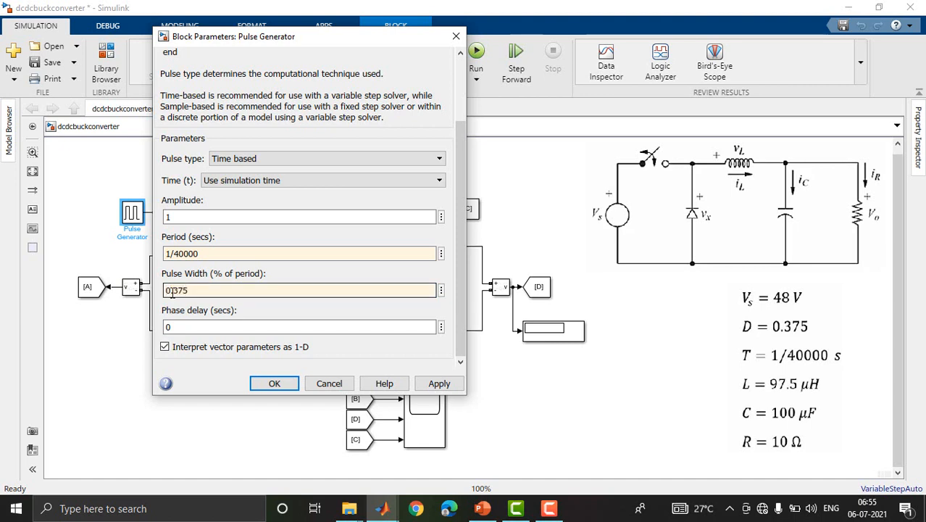
{"action": "type", "text": "0.375*100"}
{"action": "double_click", "coordinate": [222, 328]}
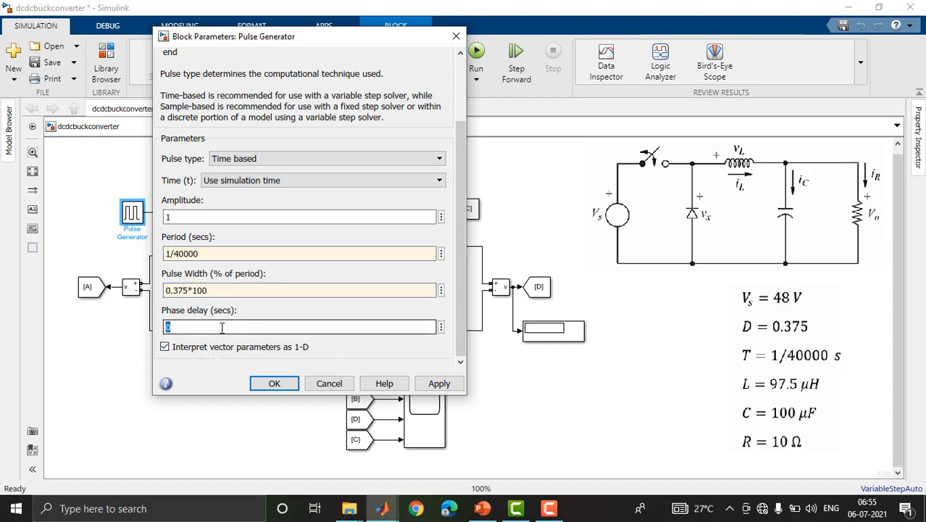
{"action": "left_click_drag", "start_coordinate": [459, 230], "coordinate": [460, 263]}
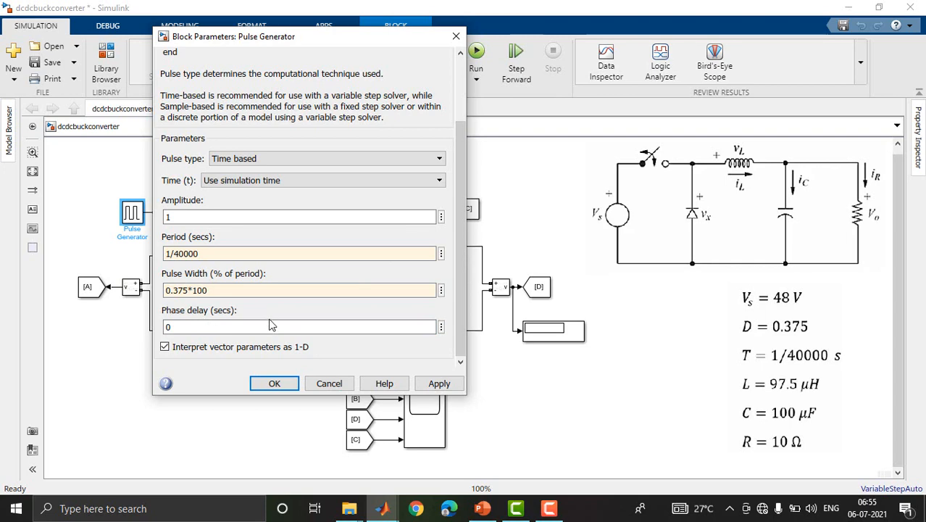
{"action": "left_click", "coordinate": [274, 382]}
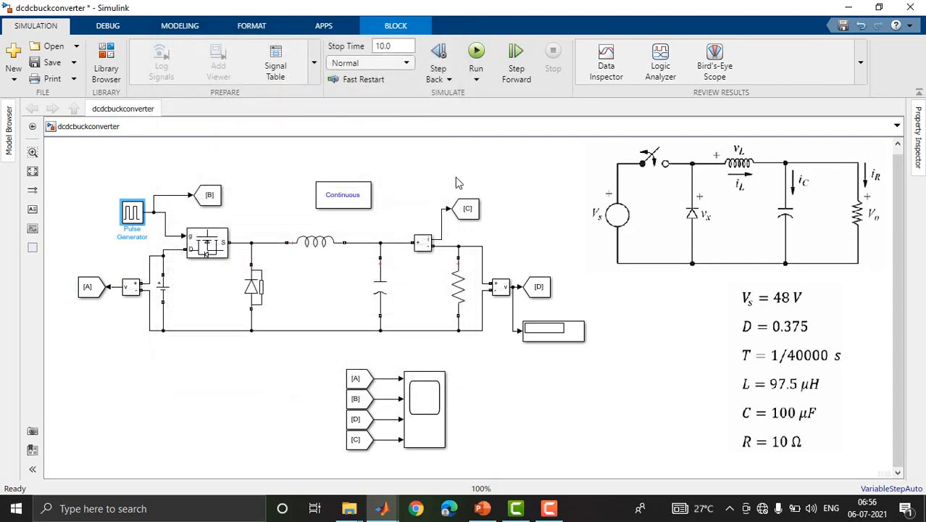
Set the simulation stop time to 1 and move the powergui block to the empty area above the Pulse Generator.
{"action": "left_click", "coordinate": [394, 45]}
{"action": "left_click_drag", "start_coordinate": [338, 205], "coordinate": [80, 179]}
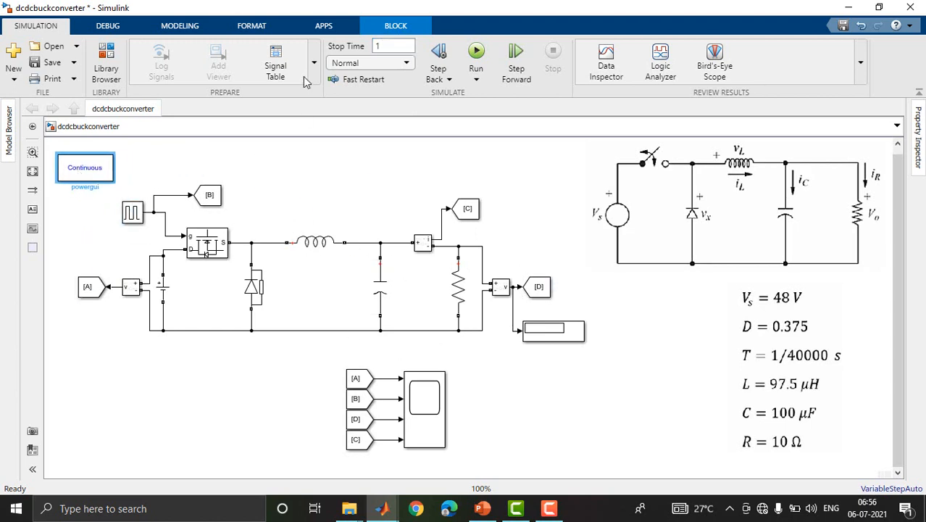
Run the buck converter simulation and check the output voltage on the Display block.
{"action": "left_click", "coordinate": [477, 52]}
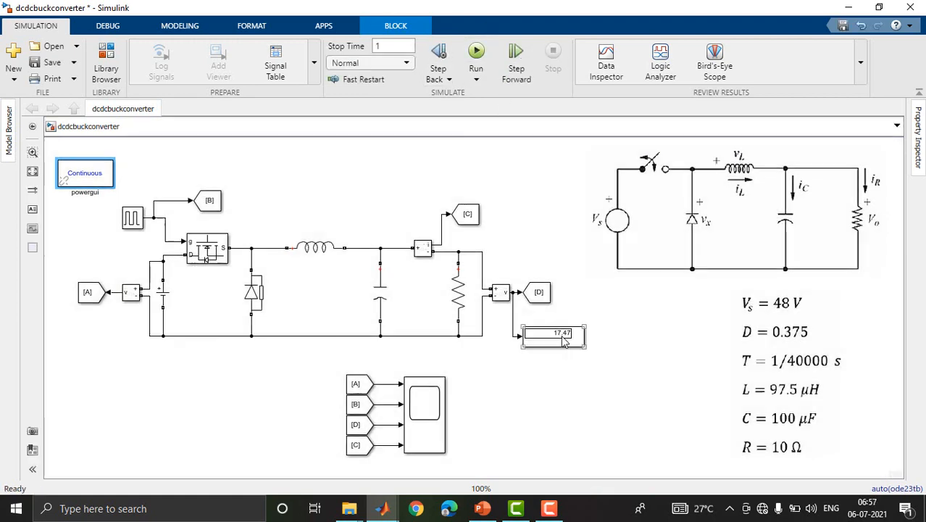
{"action": "scroll", "coordinate": [563, 341], "scroll_direction": "up", "scroll_amount": 6}
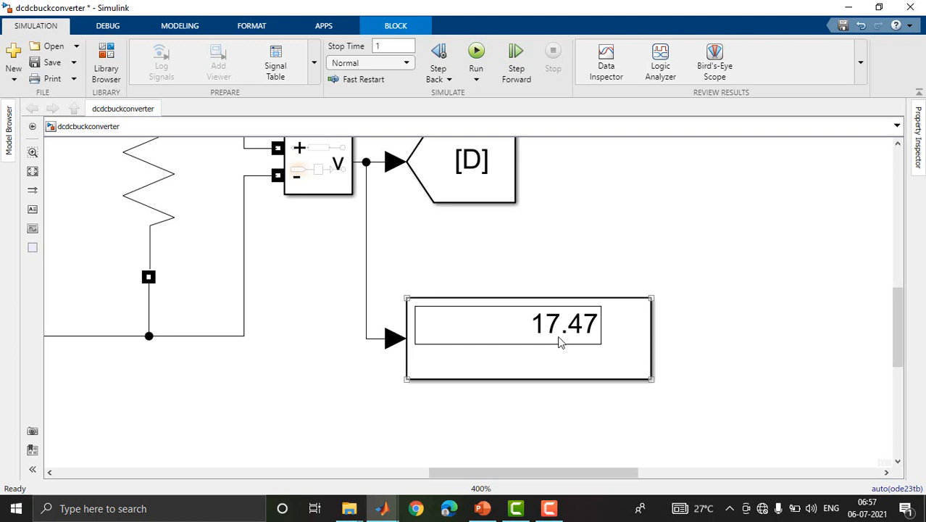
{"action": "scroll", "coordinate": [553, 331], "scroll_direction": "down", "scroll_amount": 5}
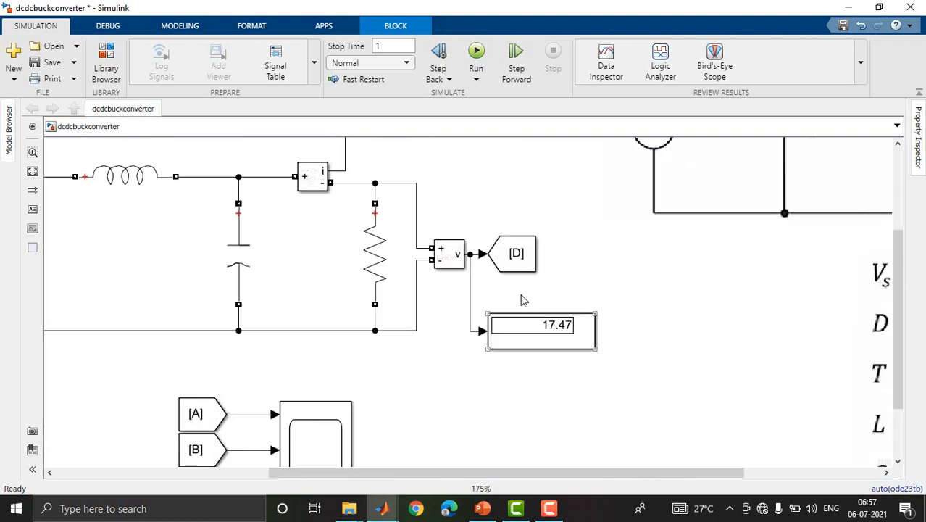
Open the Scope at full size and zoom in along the time axis until the individual gate pulses can be distinguished.
{"action": "scroll", "coordinate": [498, 337], "scroll_direction": "down", "scroll_amount": 2}
{"action": "scroll", "coordinate": [403, 427], "scroll_direction": "up", "scroll_amount": 3}
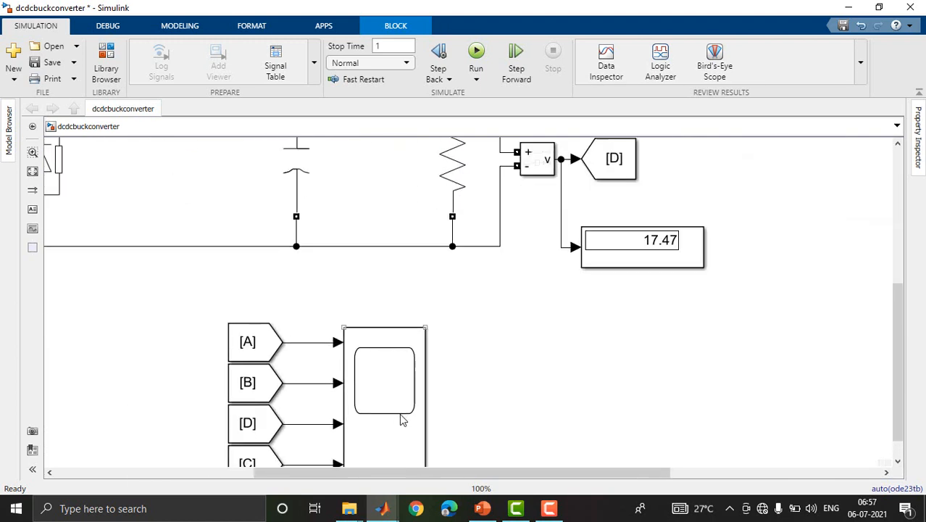
{"action": "left_click", "coordinate": [397, 413]}
{"action": "double_click", "coordinate": [397, 413]}
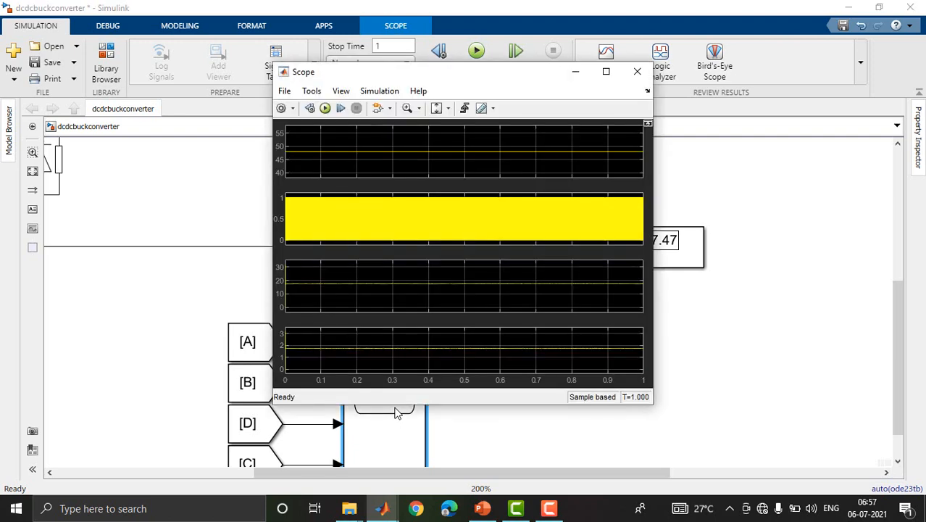
{"action": "left_click", "coordinate": [604, 71]}
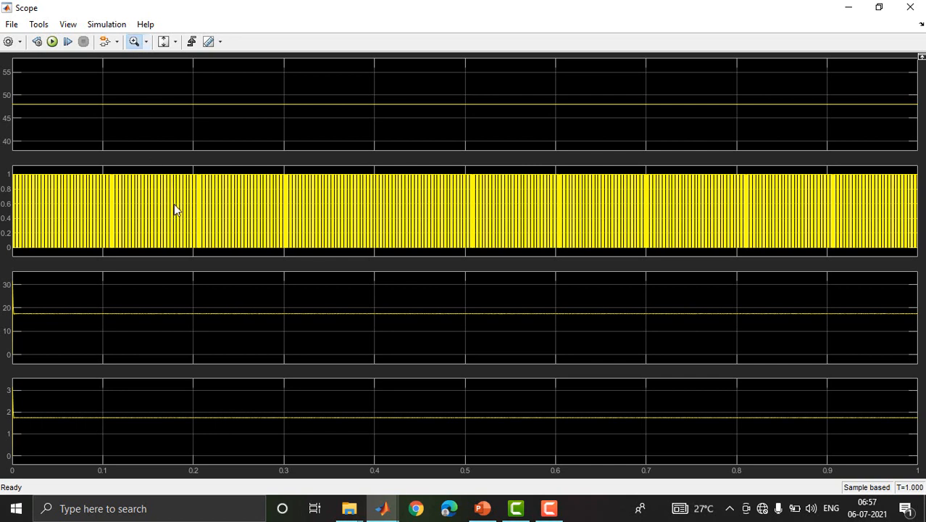
{"action": "left_click", "coordinate": [146, 45]}
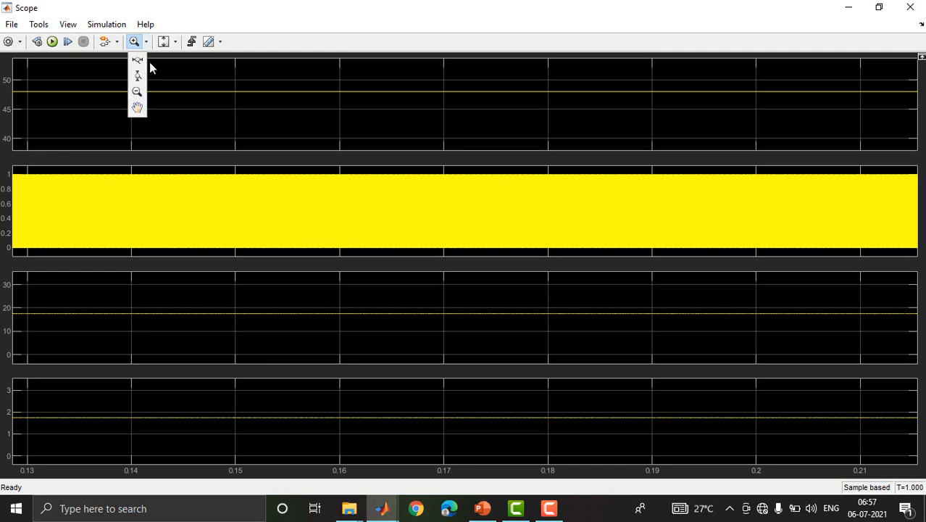
{"action": "left_click", "coordinate": [138, 61]}
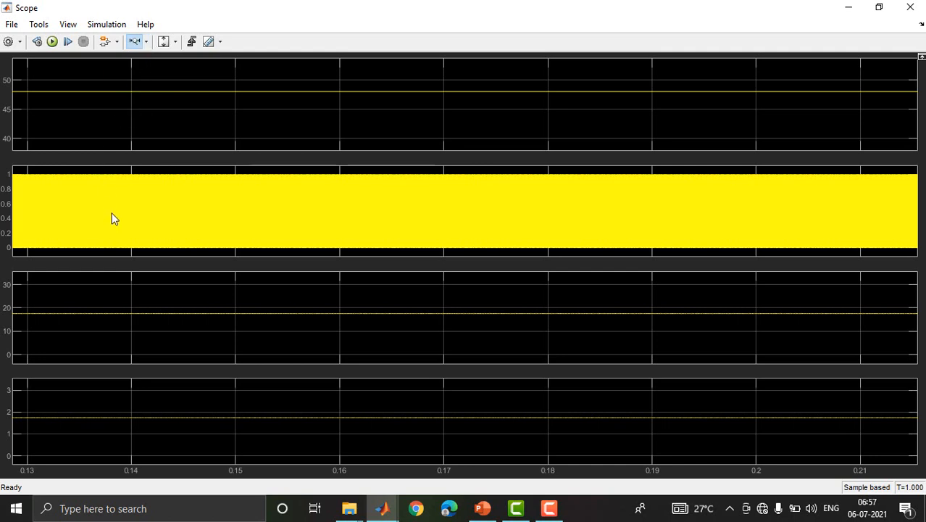
{"action": "left_click_drag", "start_coordinate": [111, 209], "coordinate": [185, 206]}
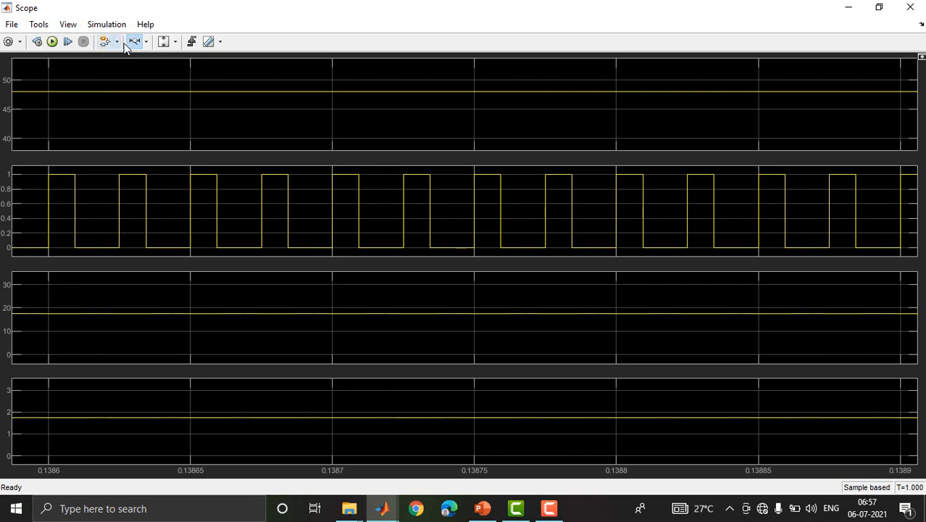
Zoom vertically into the source voltage, output voltage and output current traces to examine them, then minimize the Scope.
{"action": "left_click", "coordinate": [146, 45]}
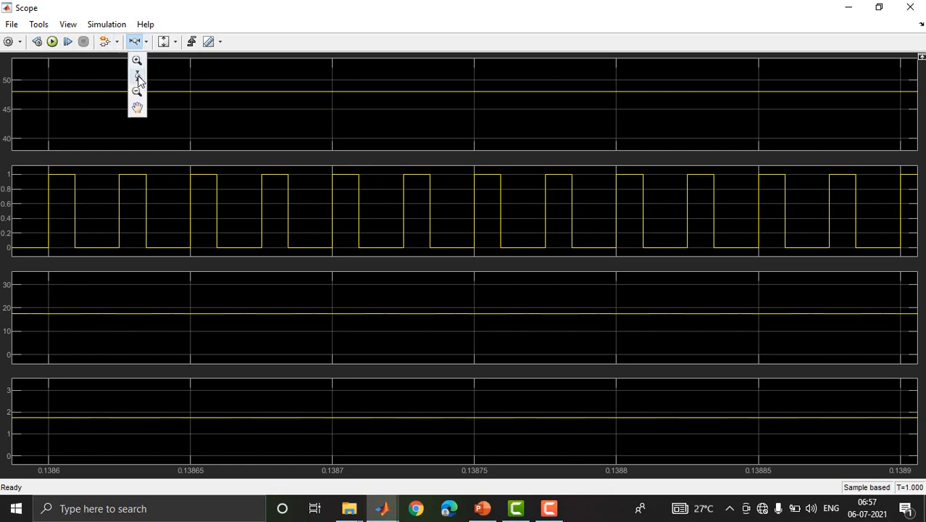
{"action": "left_click", "coordinate": [137, 93]}
{"action": "left_click_drag", "start_coordinate": [124, 93], "coordinate": [78, 111]}
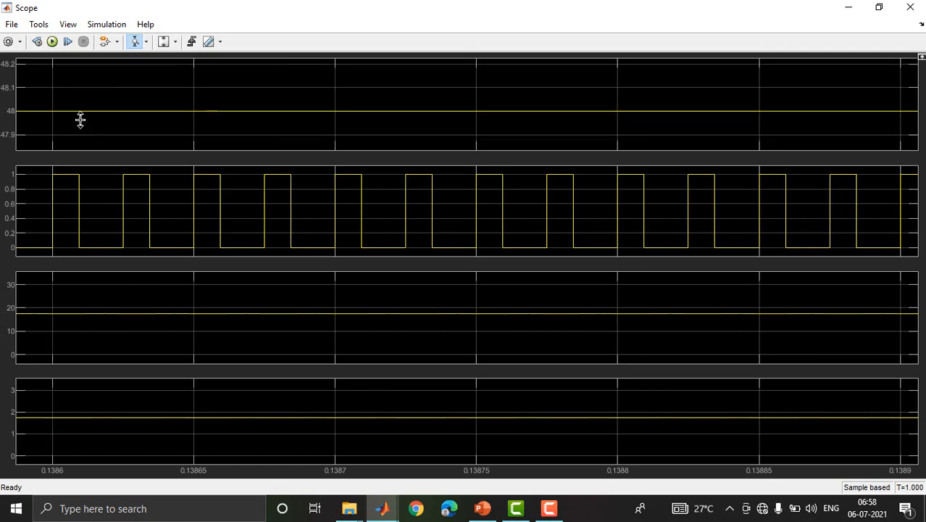
{"action": "left_click_drag", "start_coordinate": [63, 304], "coordinate": [71, 320]}
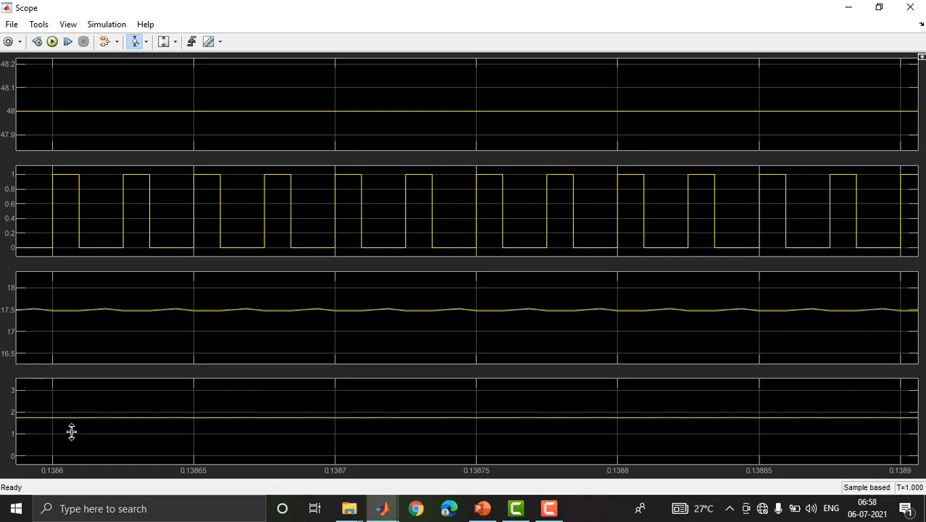
{"action": "left_click_drag", "start_coordinate": [46, 409], "coordinate": [51, 434]}
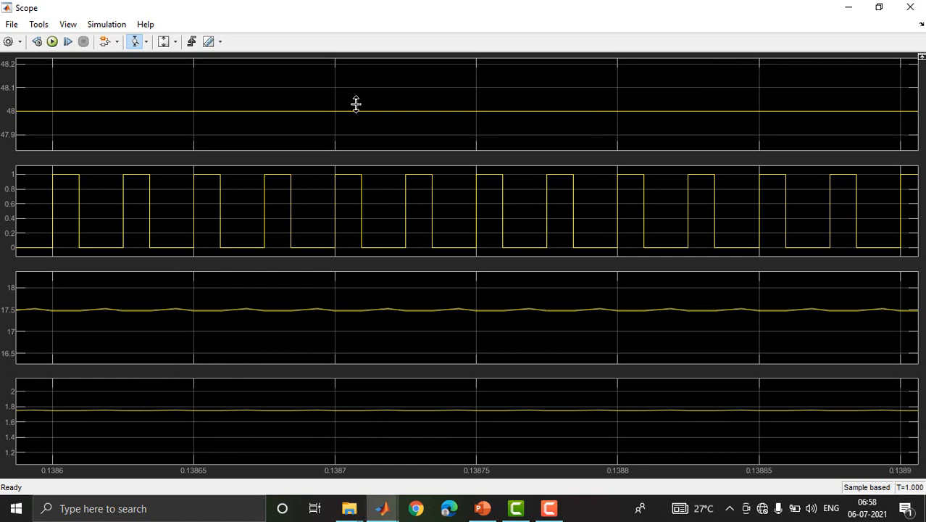
{"action": "left_click", "coordinate": [849, 8]}
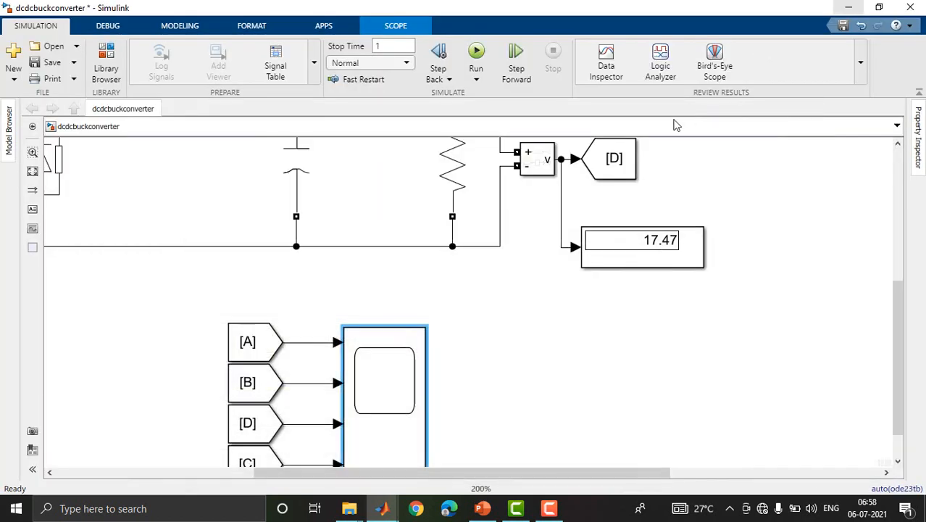
Set the forward voltage Vf of the Diode block to 0 V.
{"action": "scroll", "coordinate": [547, 332], "scroll_direction": "down", "scroll_amount": 4}
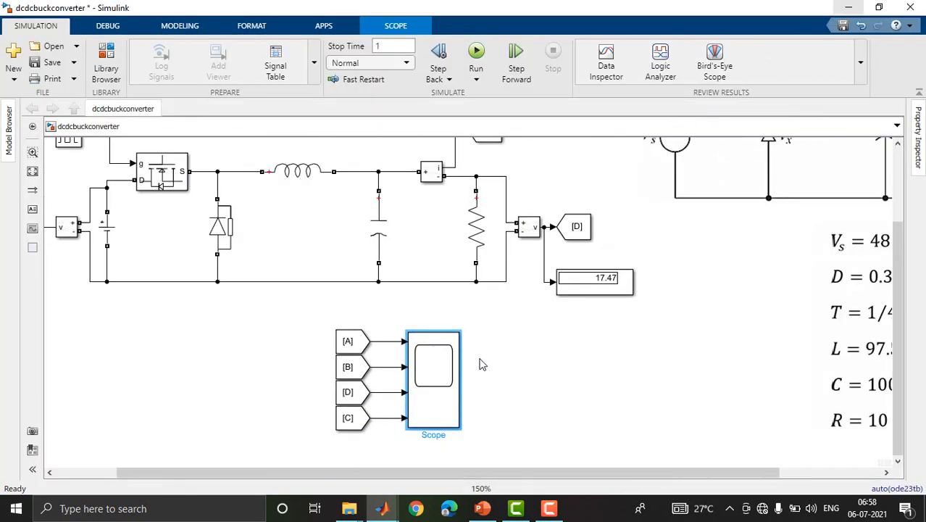
{"action": "scroll", "coordinate": [271, 261], "scroll_direction": "up", "scroll_amount": 2}
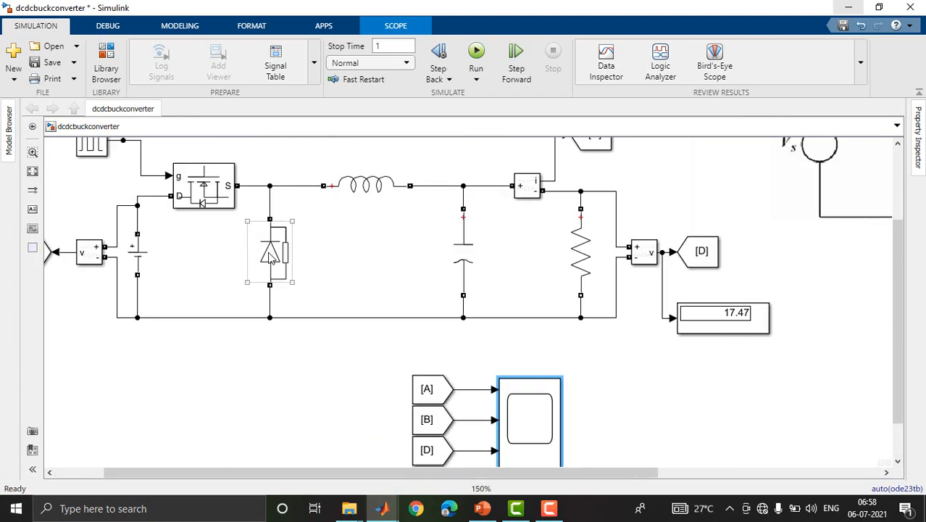
{"action": "double_click", "coordinate": [270, 257]}
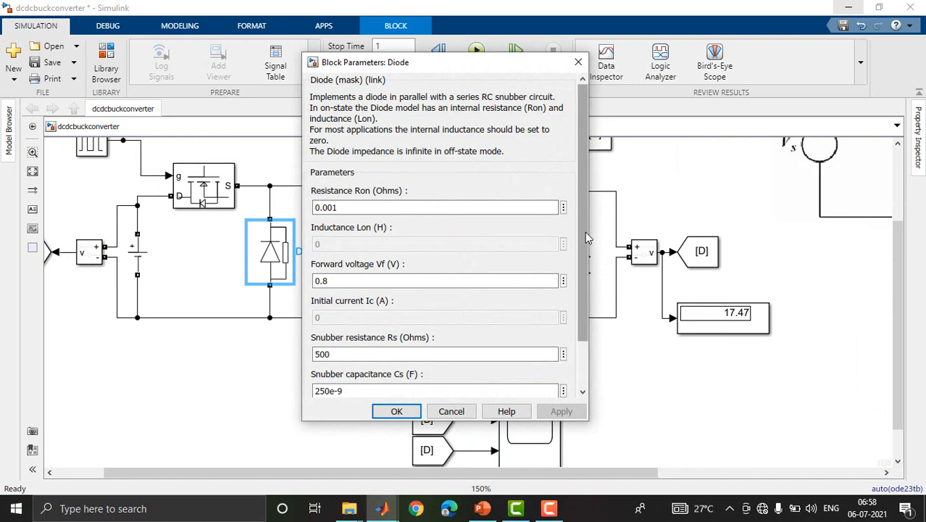
{"action": "scroll", "coordinate": [585, 232], "scroll_direction": "down", "scroll_amount": 2}
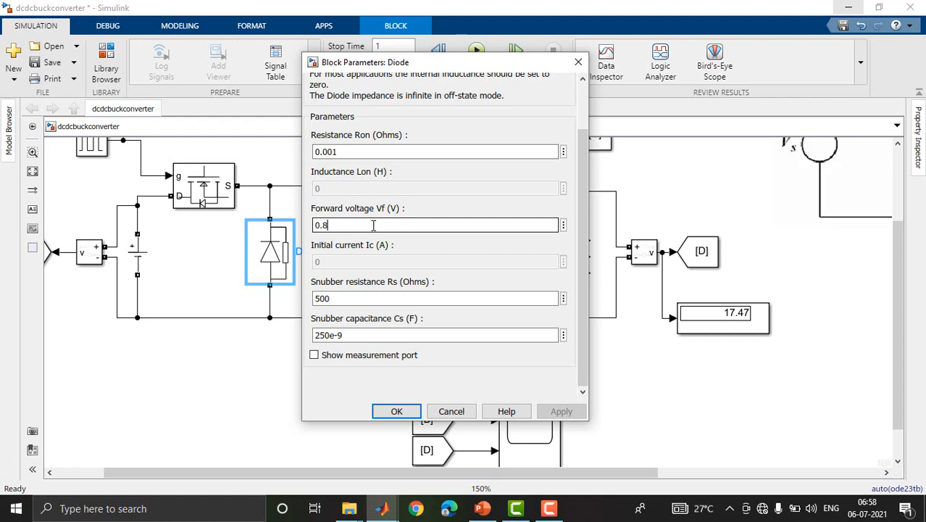
{"action": "key", "text": "BackSpace"}
{"action": "key", "text": "BackSpace"}
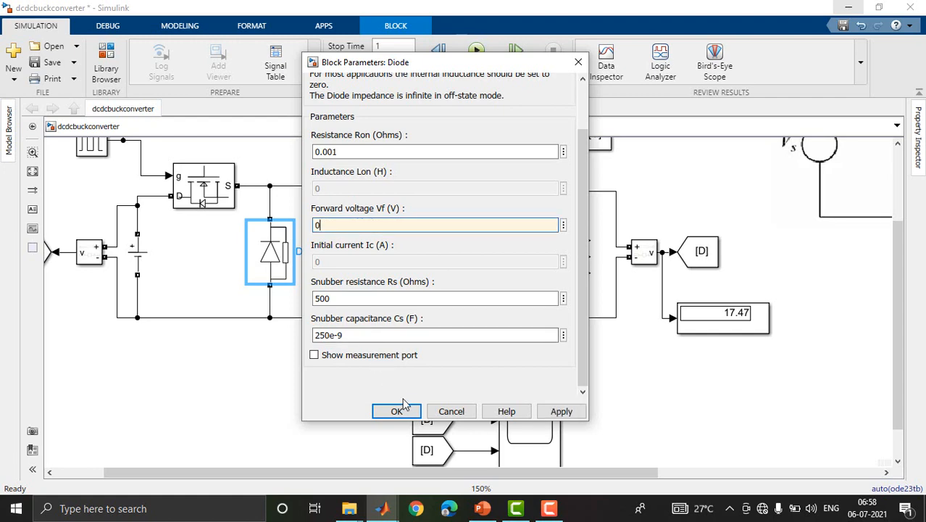
{"action": "left_click", "coordinate": [403, 407]}
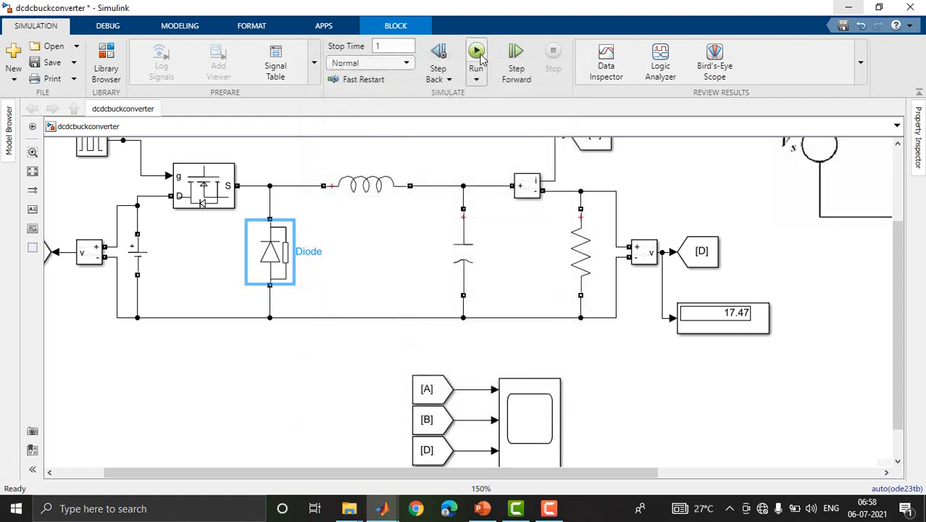
Rerun the simulation with the modified diode and check the output voltage on the Display block.
{"action": "left_click", "coordinate": [480, 55]}
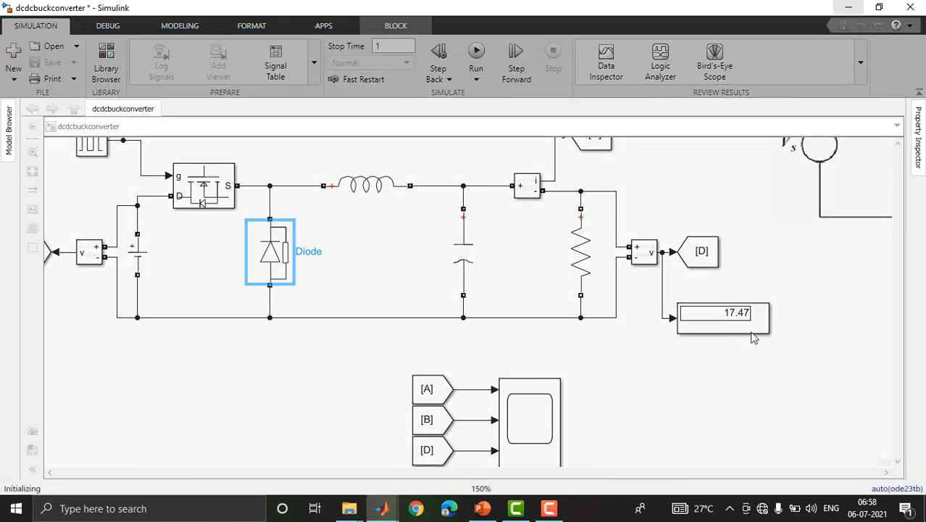
{"action": "scroll", "coordinate": [765, 323], "scroll_direction": "up", "scroll_amount": 2}
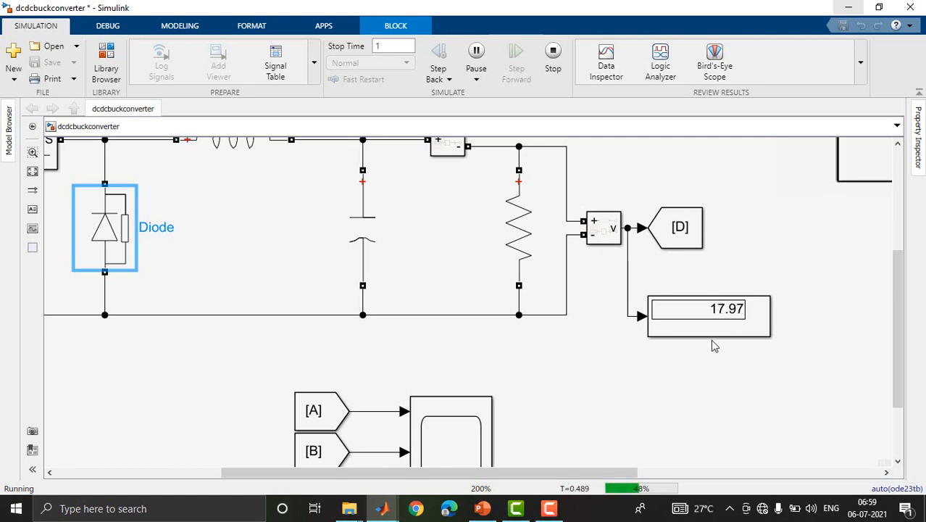
{"action": "scroll", "coordinate": [713, 346], "scroll_direction": "down", "scroll_amount": 1}
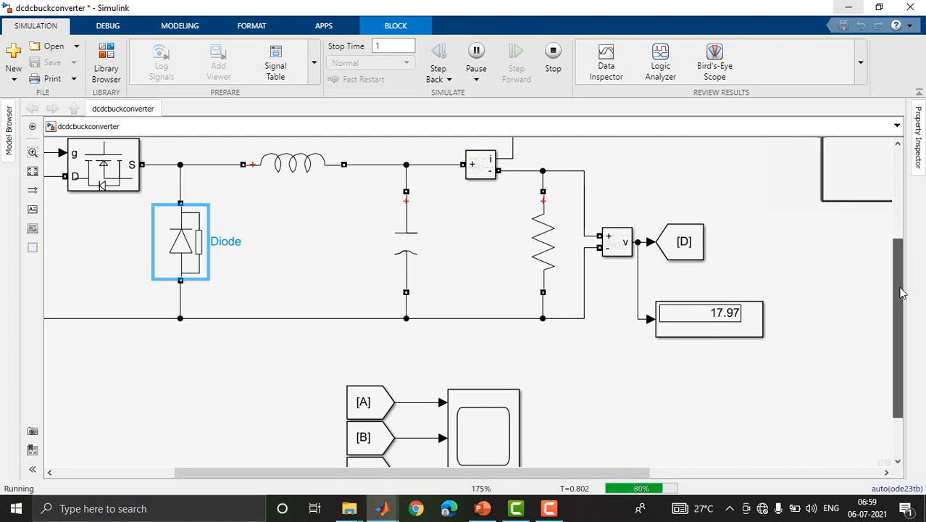
Reopen the Scope and zoom vertically into the output voltage trace in the third plot.
{"action": "scroll", "coordinate": [638, 370], "scroll_direction": "down", "scroll_amount": 2}
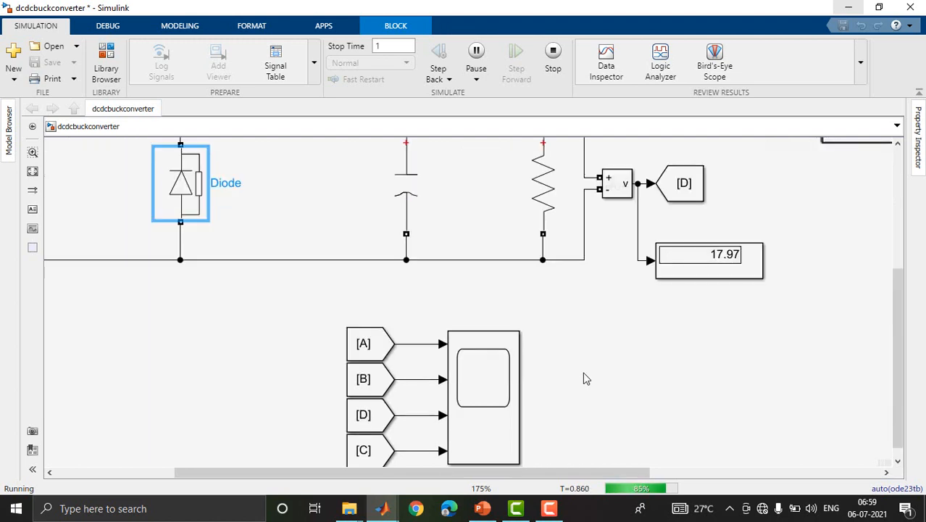
{"action": "scroll", "coordinate": [475, 389], "scroll_direction": "down", "scroll_amount": 2}
{"action": "left_click", "coordinate": [475, 389]}
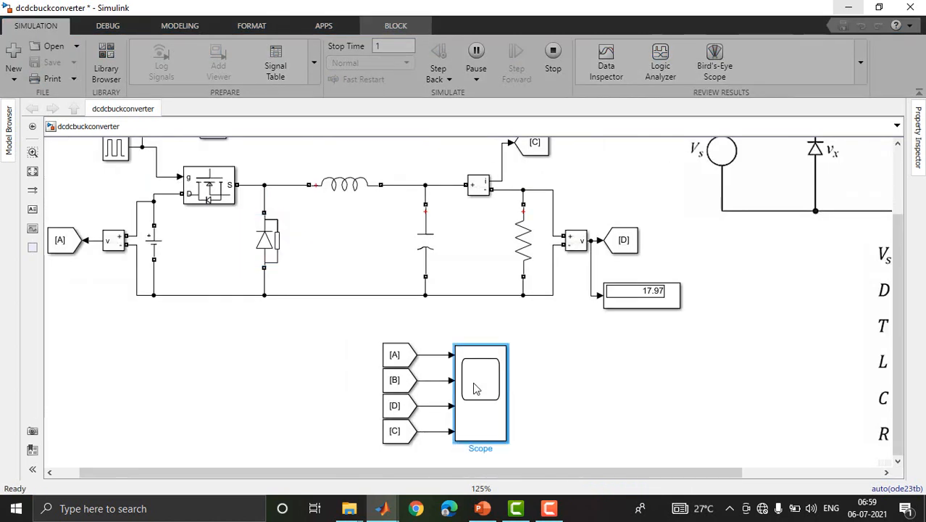
{"action": "double_click", "coordinate": [474, 390]}
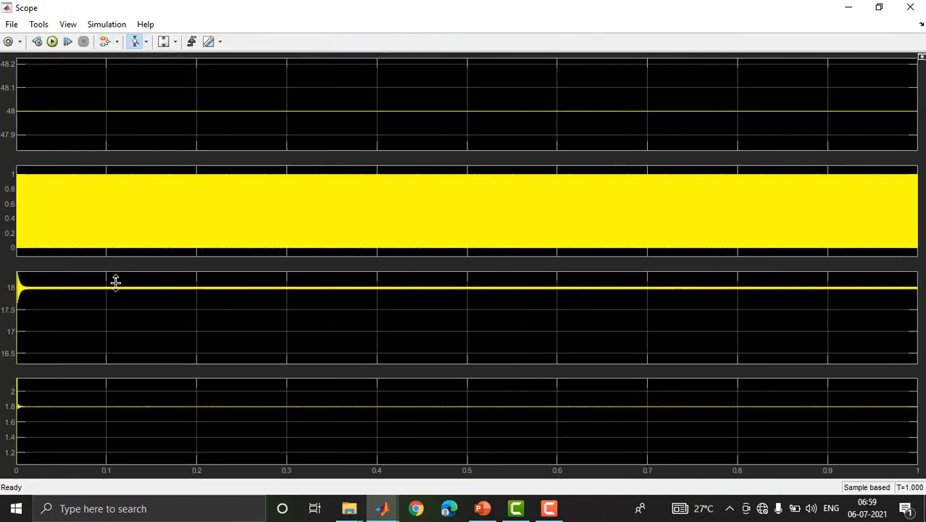
{"action": "left_click_drag", "start_coordinate": [119, 284], "coordinate": [127, 316]}
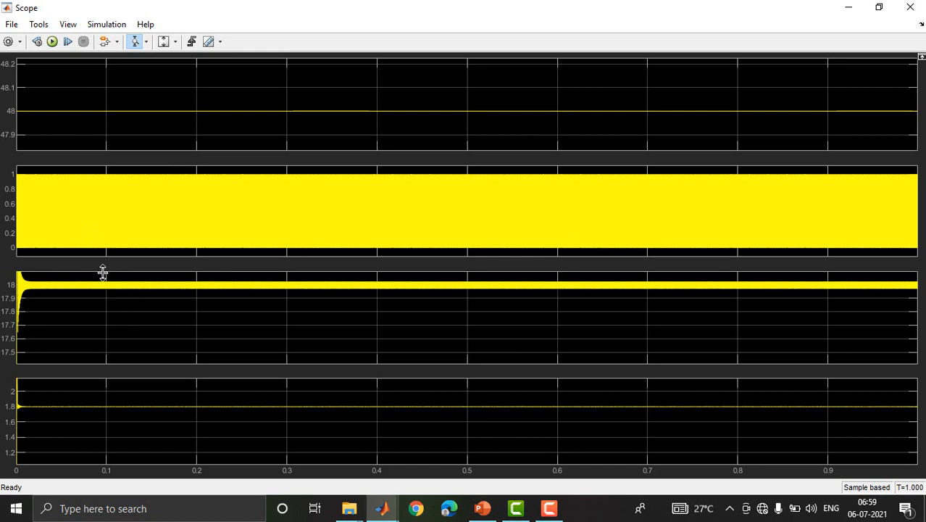
Zoom further into the output voltage ripple, then along the time axis to individual switching cycles, and minimize the Scope.
{"action": "left_click_drag", "start_coordinate": [102, 274], "coordinate": [104, 300]}
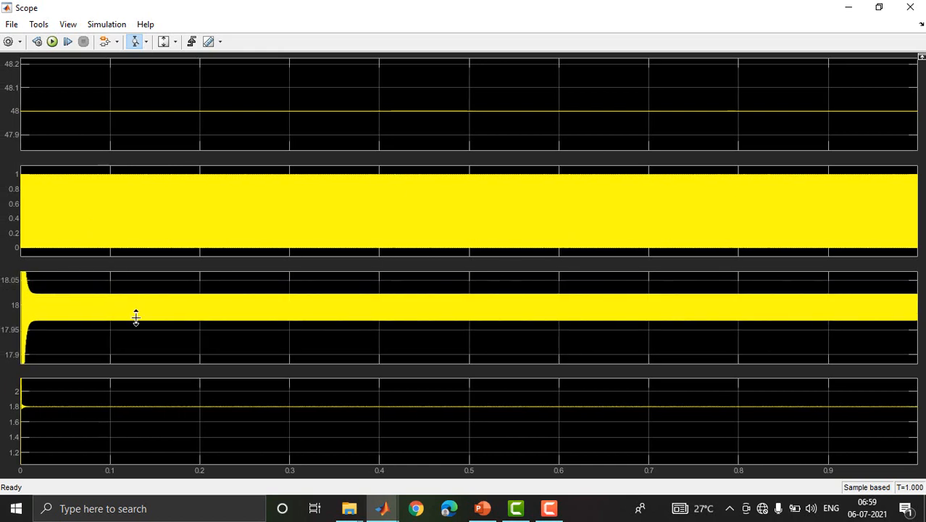
{"action": "left_click", "coordinate": [145, 42]}
{"action": "left_click", "coordinate": [139, 90]}
{"action": "left_click_drag", "start_coordinate": [207, 315], "coordinate": [207, 314]}
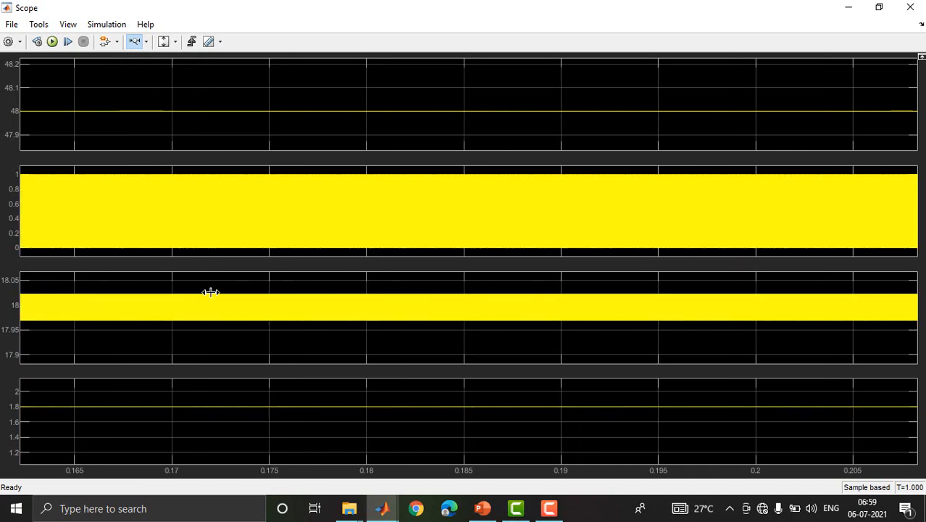
{"action": "left_click_drag", "start_coordinate": [109, 199], "coordinate": [143, 201]}
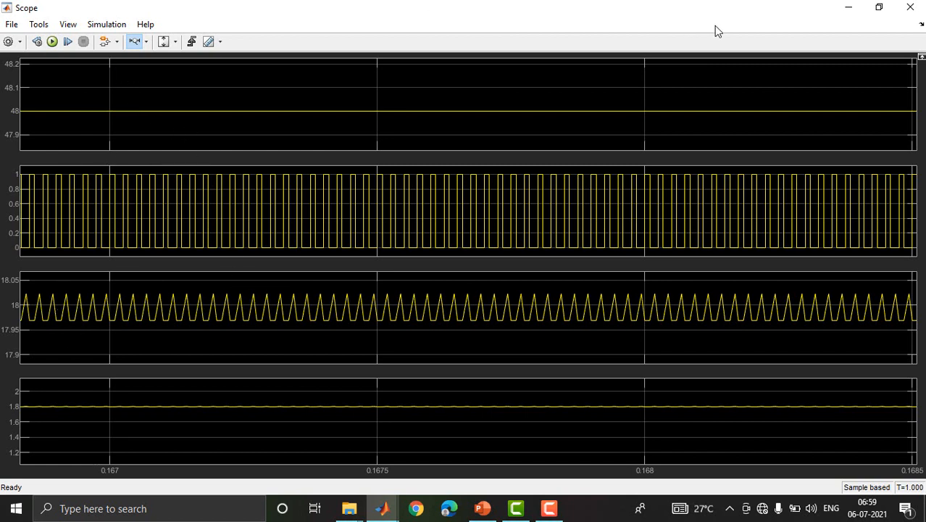
{"action": "left_click", "coordinate": [847, 6]}
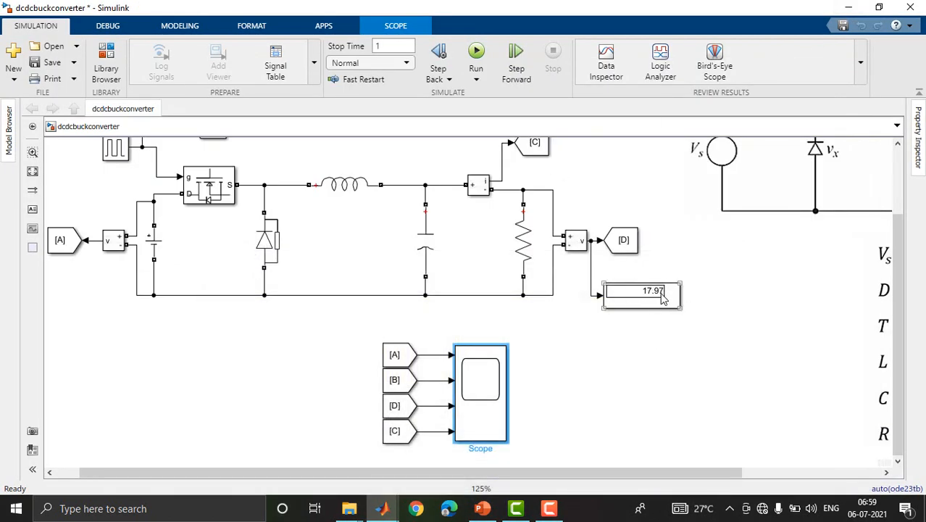
Delete the reference circuit picture and the parameter list image beside the converter model.
{"action": "left_click", "coordinate": [269, 254]}
{"action": "scroll", "coordinate": [268, 254], "scroll_direction": "down", "scroll_amount": 2}
{"action": "left_click", "coordinate": [801, 218]}
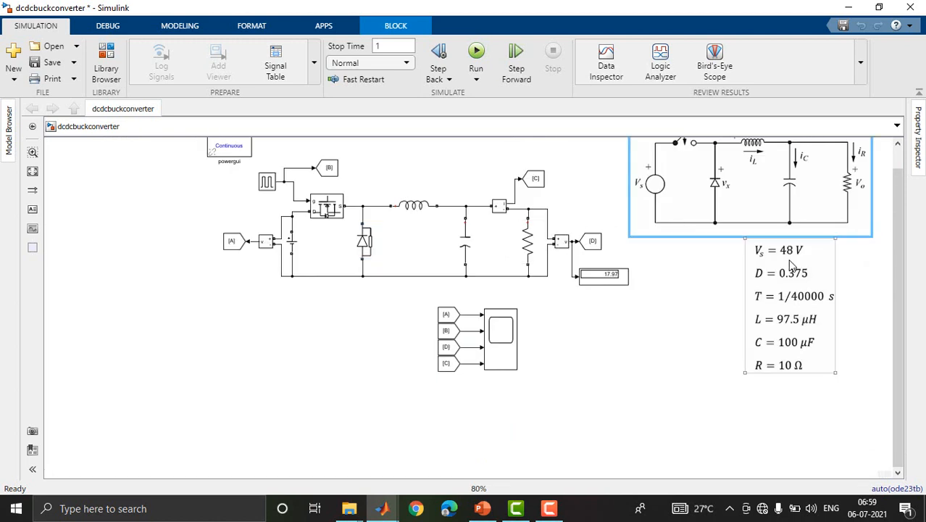
{"action": "key", "text": "Delete"}
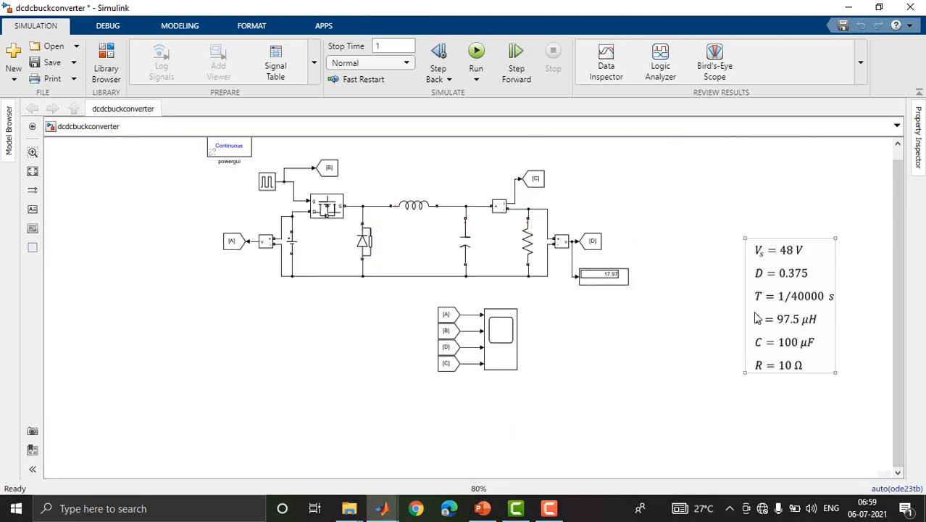
{"action": "left_click", "coordinate": [779, 300]}
{"action": "key", "text": "Delete"}
Add a text annotation above the circuit reading "Design and Simulation of Buck Converter".
{"action": "left_click", "coordinate": [32, 209]}
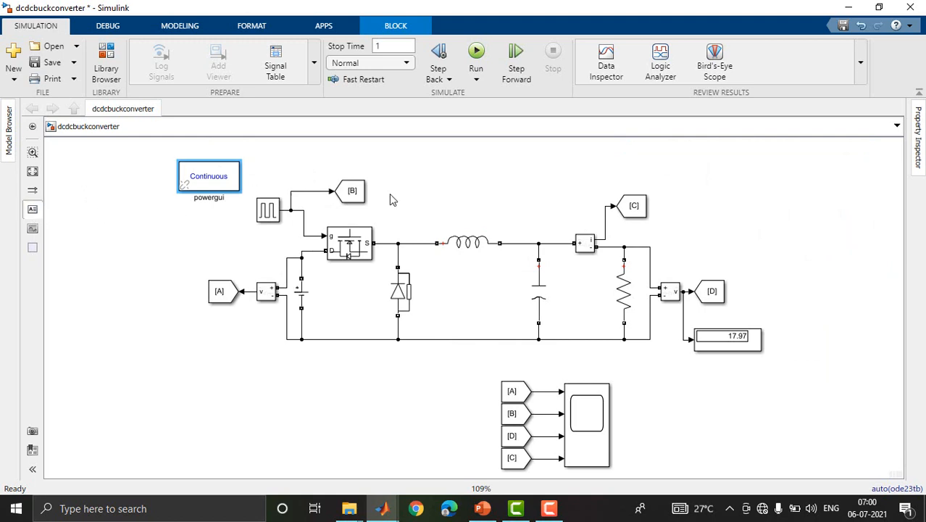
{"action": "left_click", "coordinate": [346, 168]}
{"action": "type", "text": "Design and Sim"}
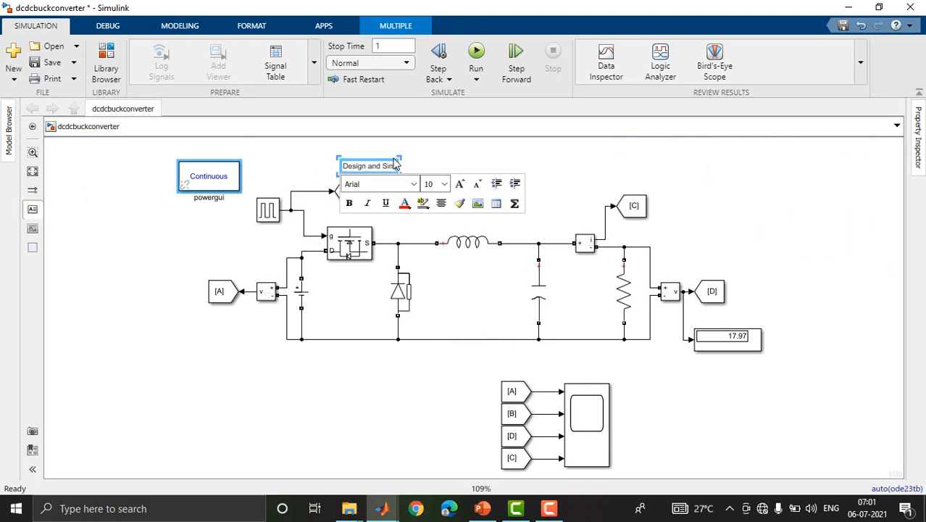
{"action": "type", "text": "ulation of Buck Converter"}
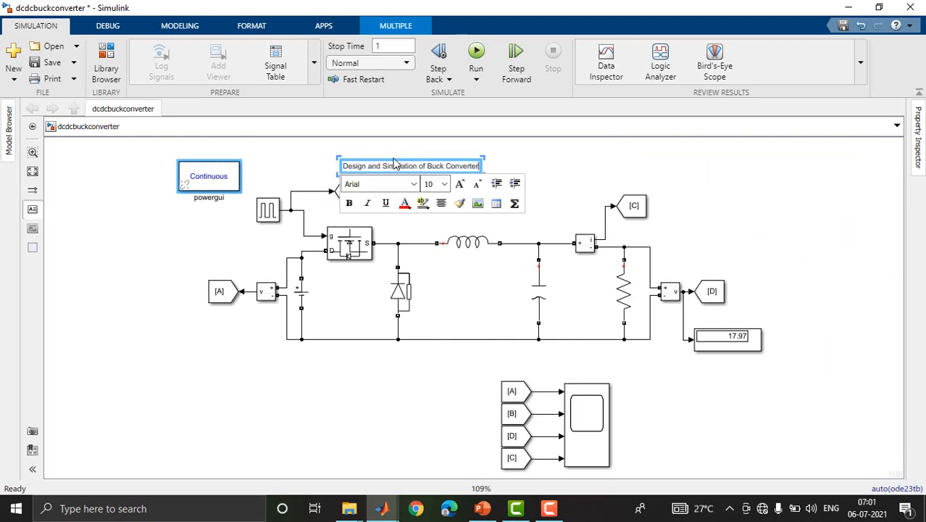
Format the whole title annotation in red, bold, font size 18.
{"action": "key", "text": "ctrl+a"}
{"action": "left_click", "coordinate": [405, 203]}
{"action": "left_click", "coordinate": [444, 183]}
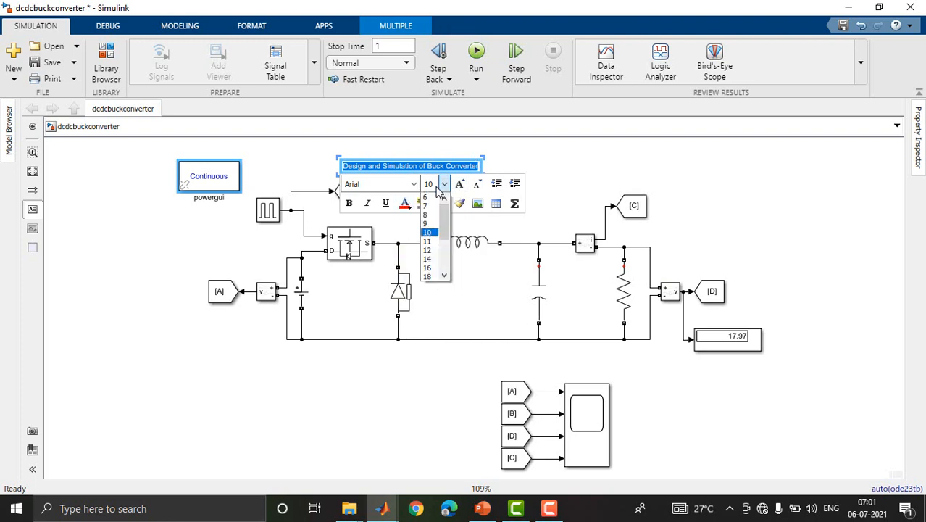
{"action": "left_click", "coordinate": [429, 273]}
{"action": "left_click", "coordinate": [349, 209]}
{"action": "left_click", "coordinate": [766, 253]}
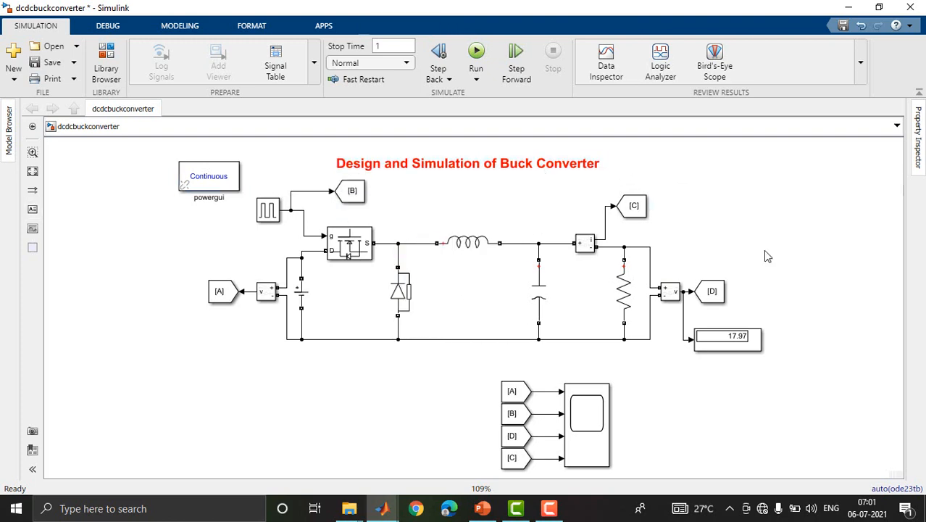